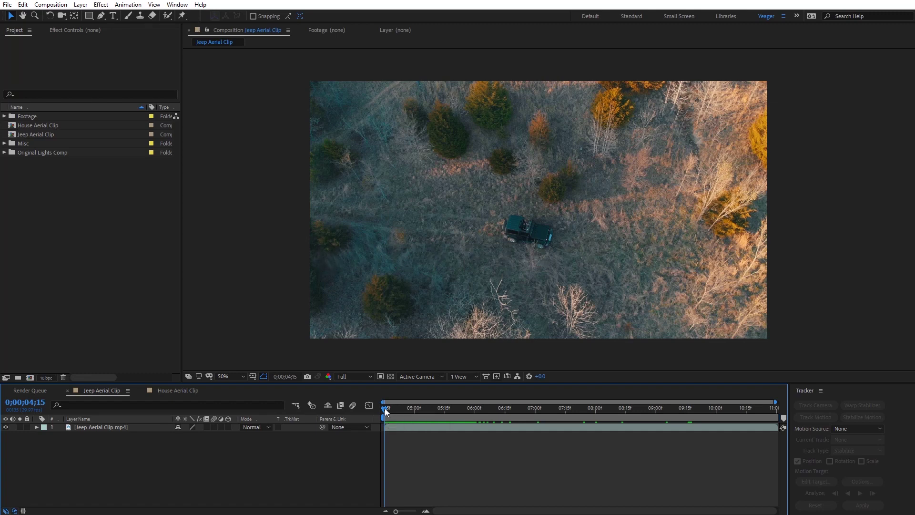
mouse_move(385, 408)
left_mouse_down()
mouse_move(438, 411)
mouse_move(385, 410)
left_mouse_up()
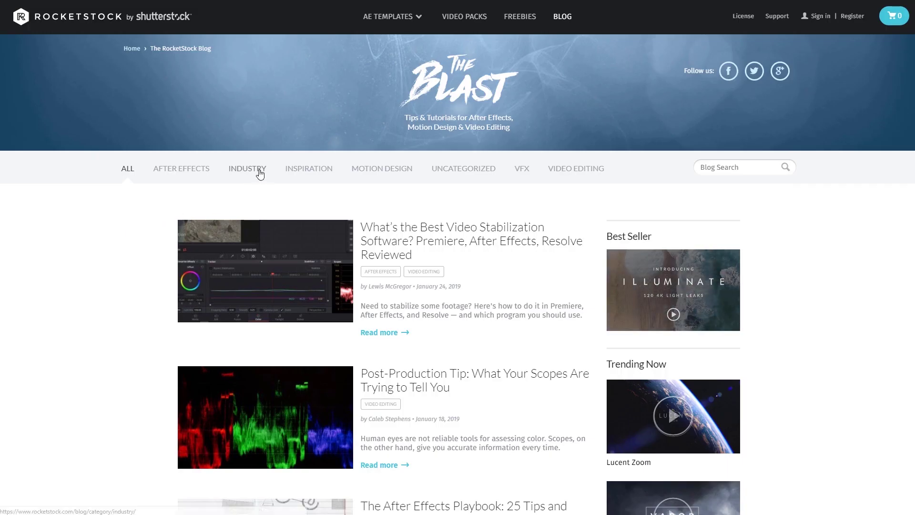
left_click(260, 173)
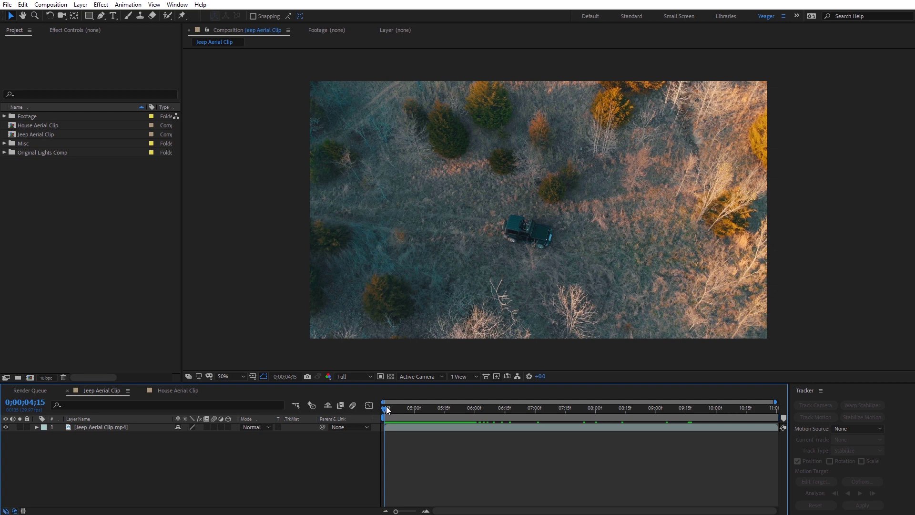
Step: Add an adjustment layer above the Jeep aerial clip and name it Night Grade
right_click(243, 261)
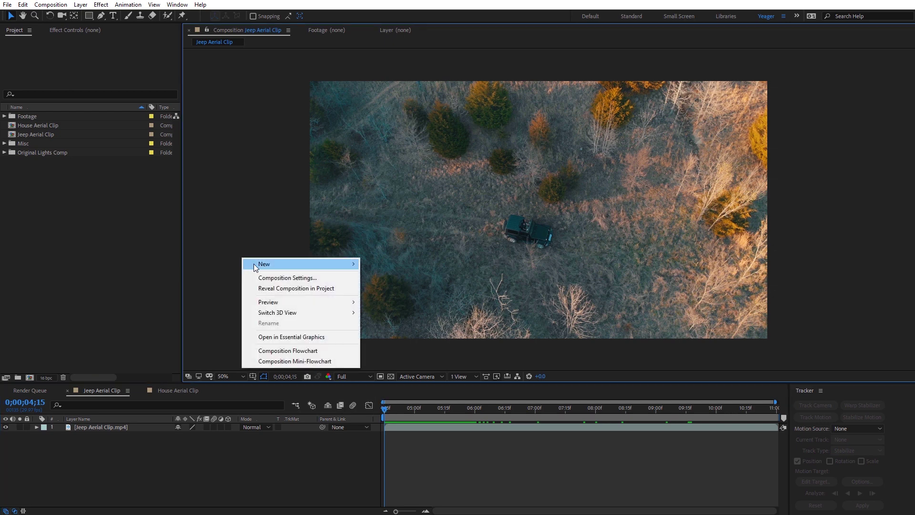
mouse_move(253, 264)
left_click(406, 339)
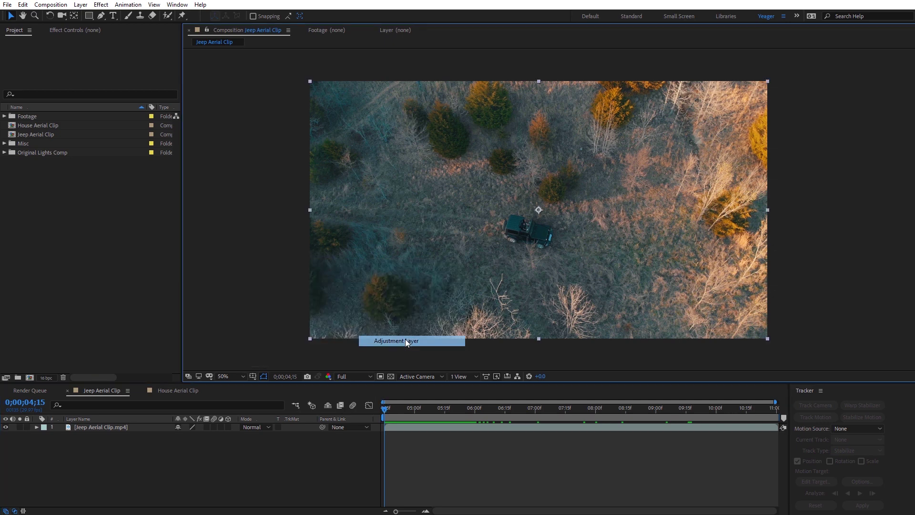
left_click(103, 427)
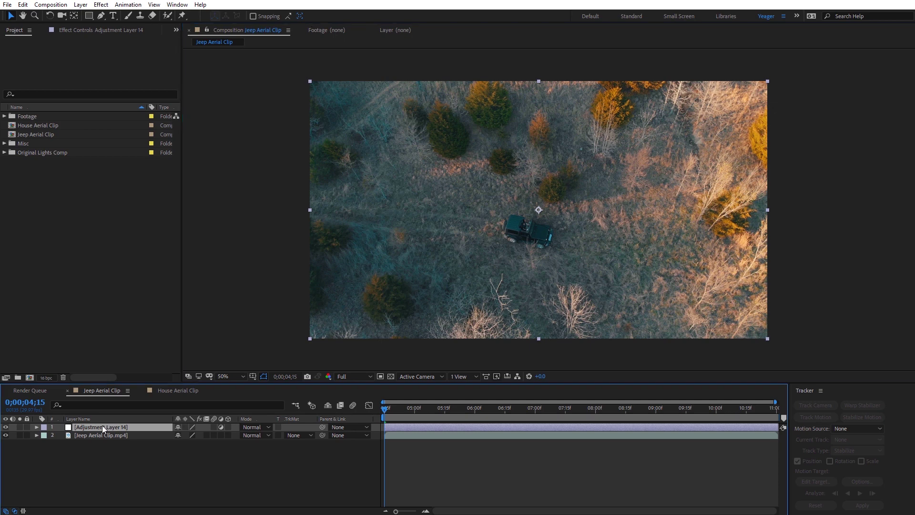
key("Return")
type("Ni")
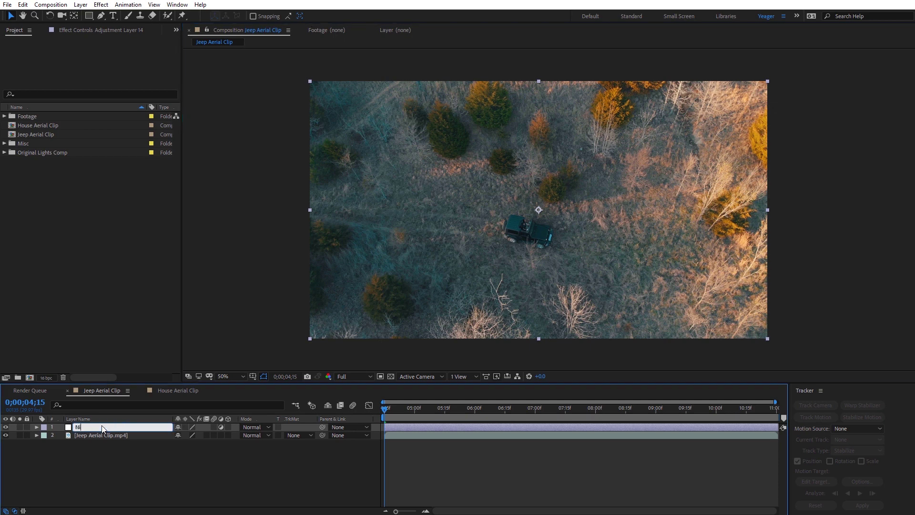
type("ght Grade")
key("Return")
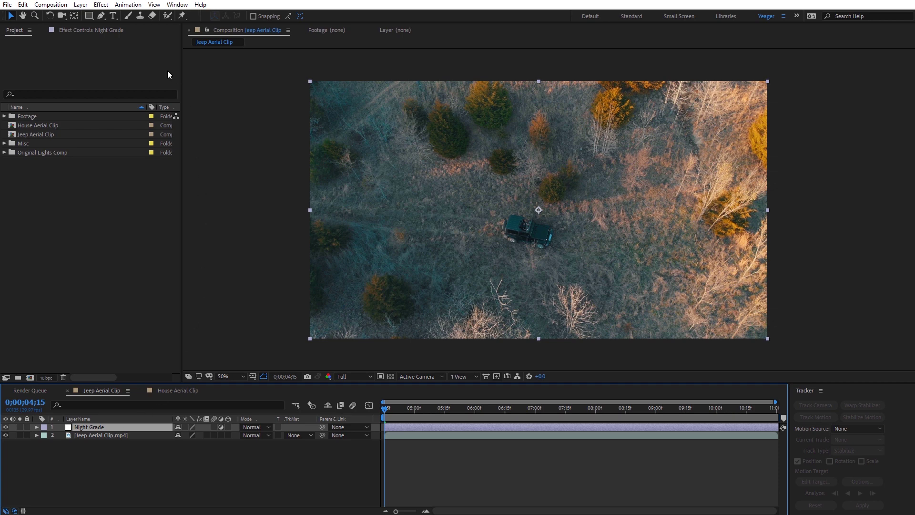
Step: Apply the Tint effect to the Night Grade layer and set Amount to Tint to 70%
left_click(101, 5)
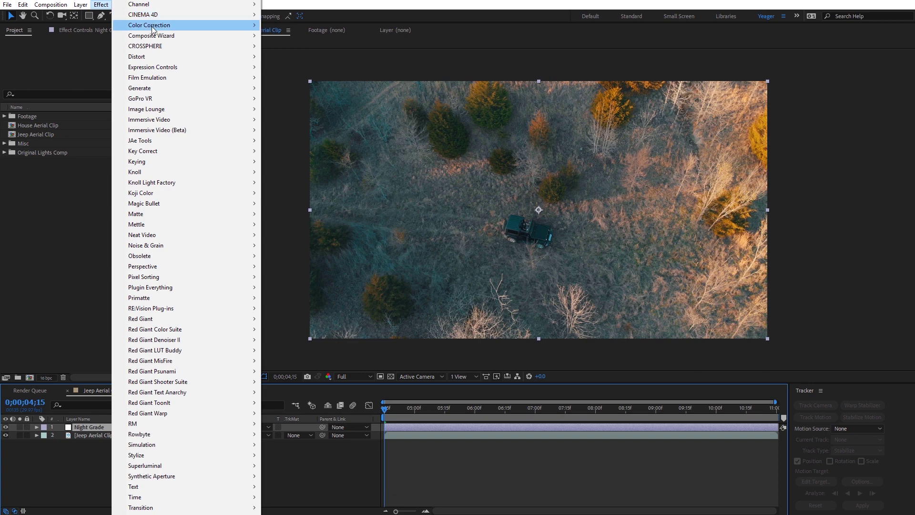
mouse_move(187, 26)
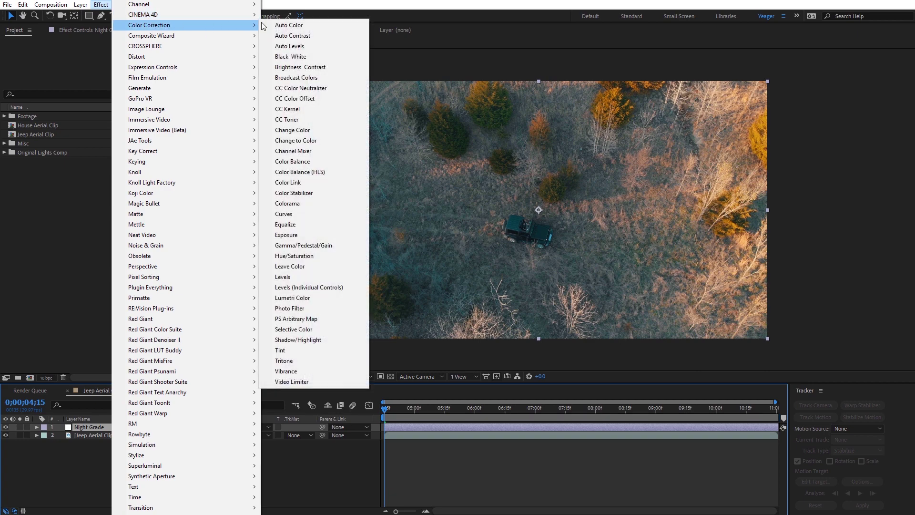
left_click(272, 350)
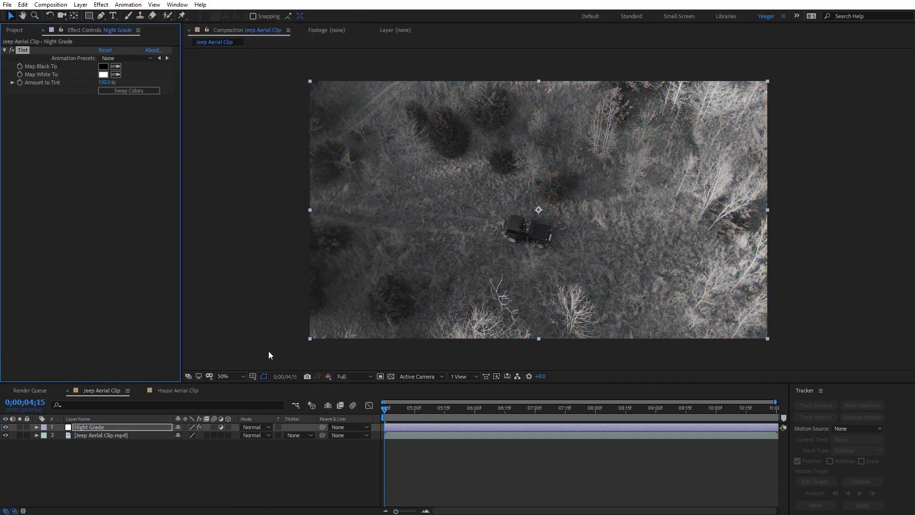
left_click(108, 83)
type("70")
key("Return")
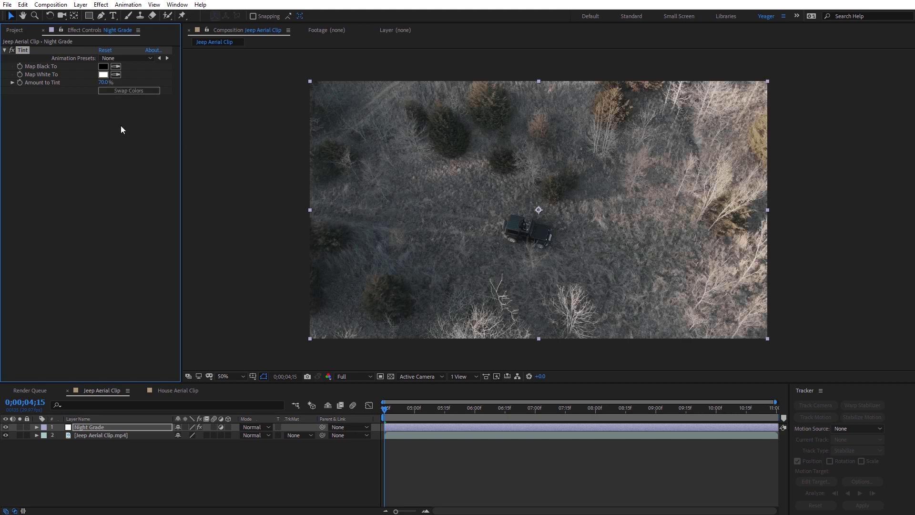
Step: Apply Curves to the Night Grade layer and darken the RGB curve by lowering its white point and shadows
left_click(101, 4)
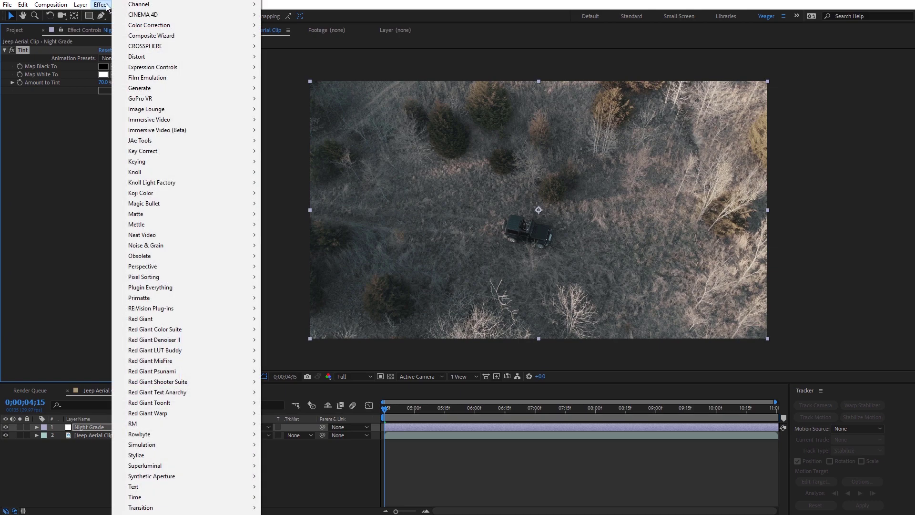
mouse_move(254, 26)
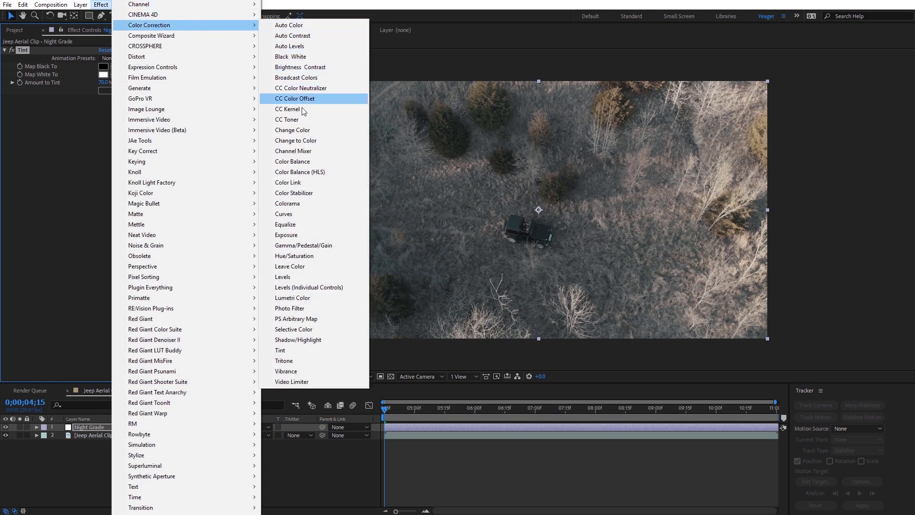
left_click(288, 216)
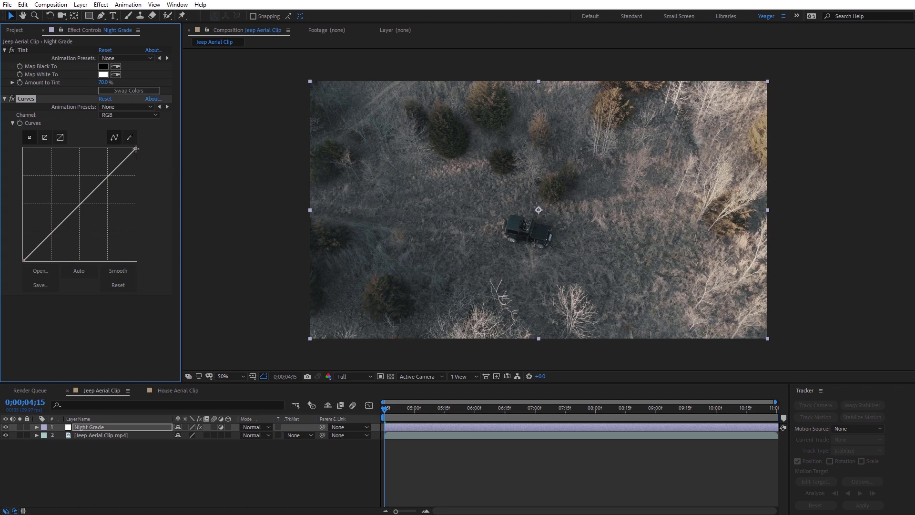
left_click_drag(136, 148, 144, 225)
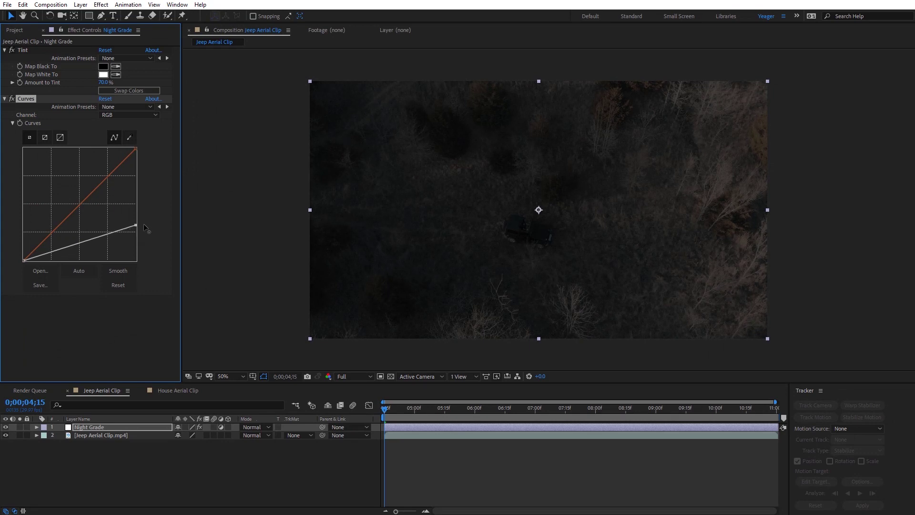
left_click_drag(63, 250, 62, 251)
Step: Cool the Curves grade by lowering the red midtones and raising the blue midtones, and lower the RGB white point slightly further
left_click(116, 116)
left_click(123, 138)
left_click_drag(82, 201, 86, 207)
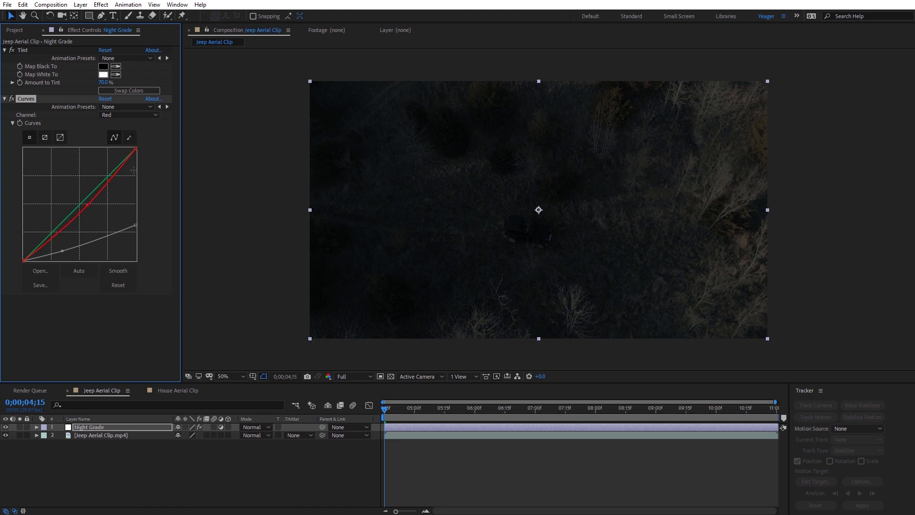
left_click(150, 116)
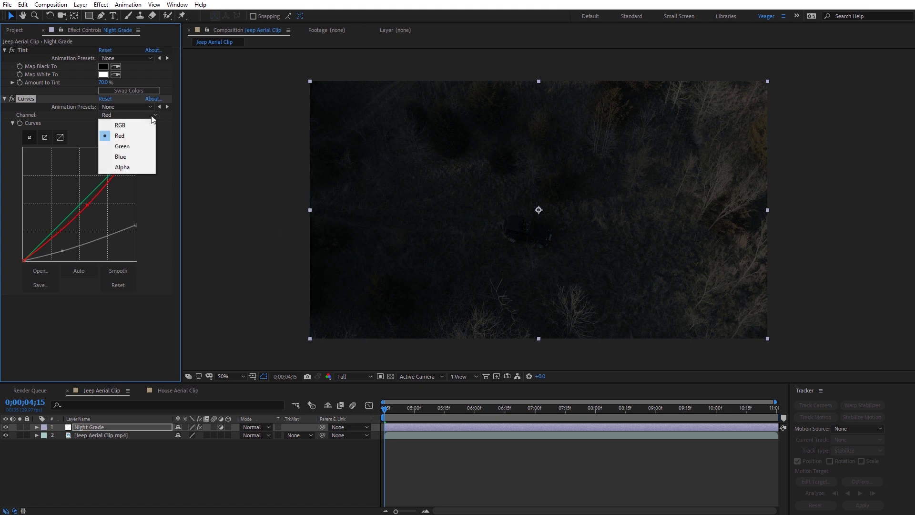
left_click(138, 158)
left_click_drag(80, 204, 79, 199)
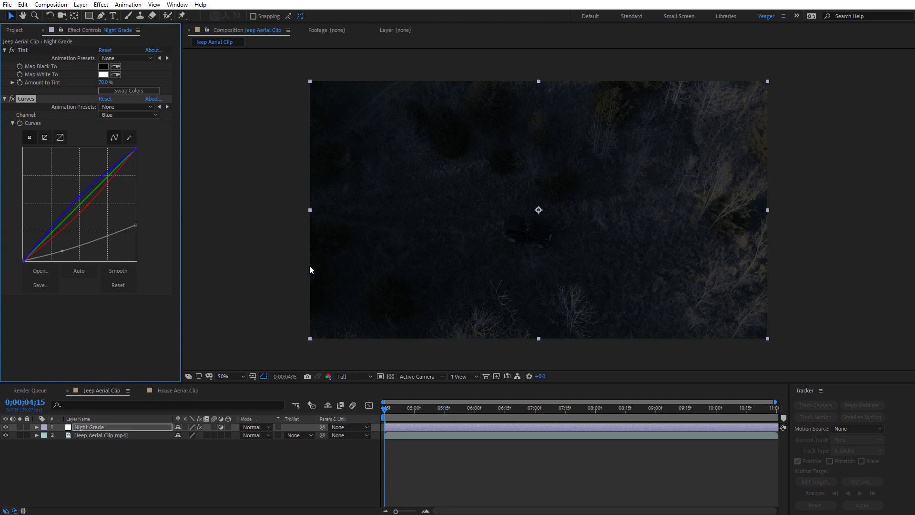
left_click_drag(135, 225, 138, 232)
Step: Hide the Night Grade layer and run 3D camera tracking on the Jeep aerial clip
left_click(7, 431)
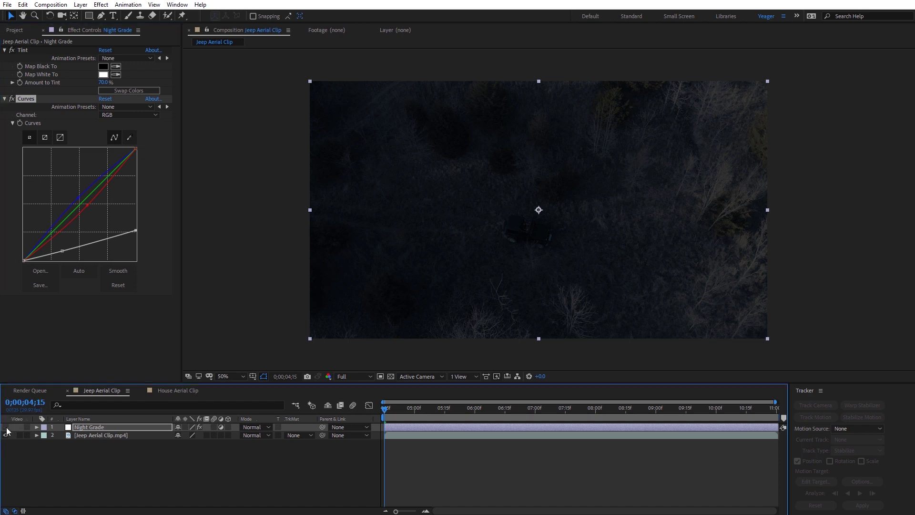
left_click(6, 427)
left_click(79, 435)
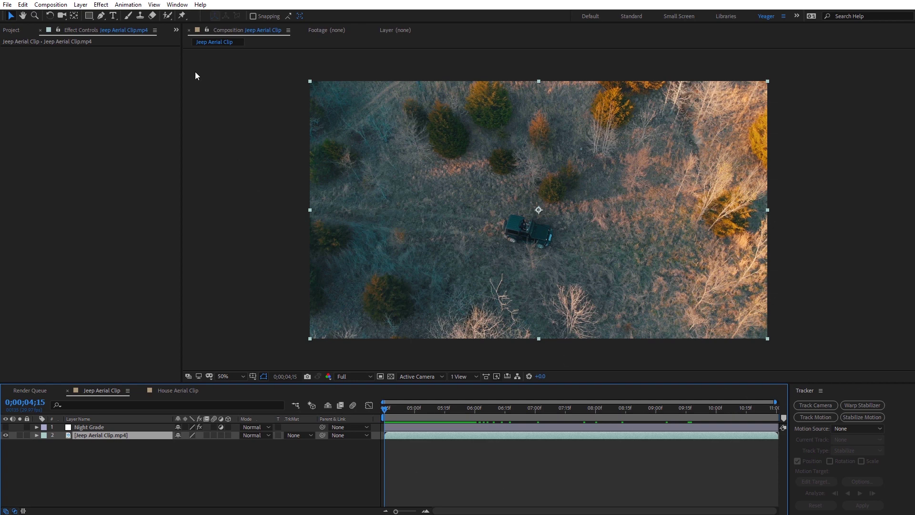
left_click(184, 5)
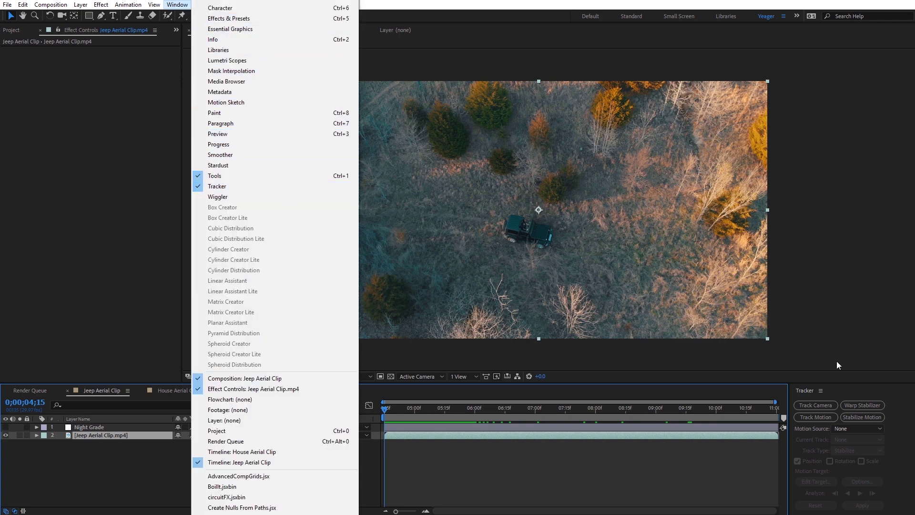
left_click(805, 393)
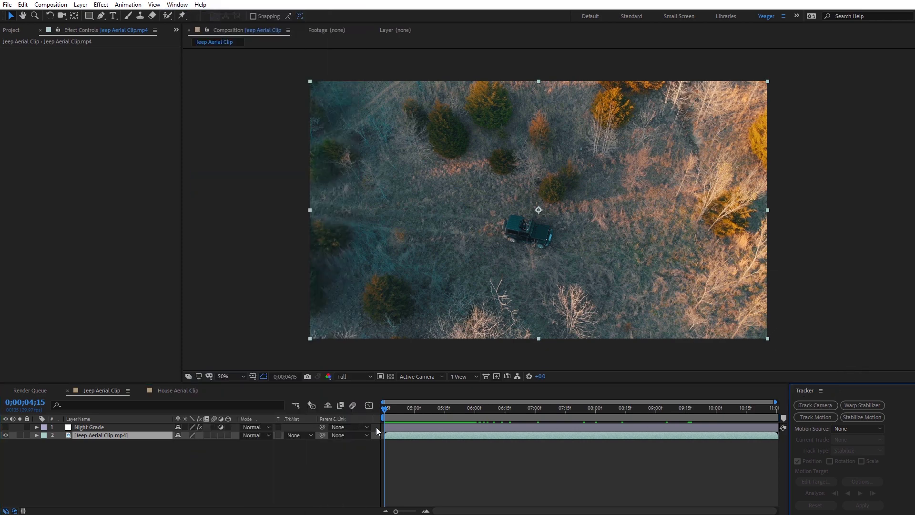
left_click(824, 407)
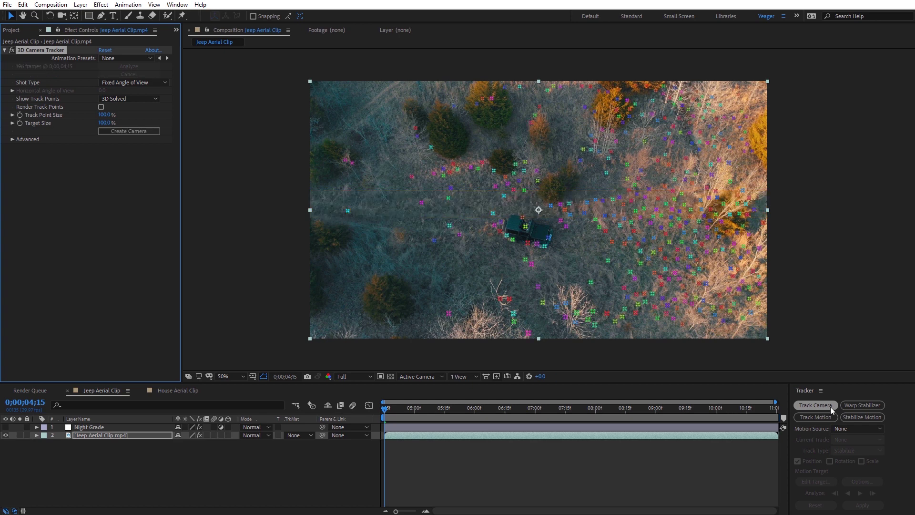
Step: Check the track points across the clip and create a solid and camera from the ground points just ahead of the Jeep
left_click(386, 412)
mouse_move(386, 412)
left_mouse_down()
mouse_move(535, 412)
mouse_move(385, 410)
left_mouse_up()
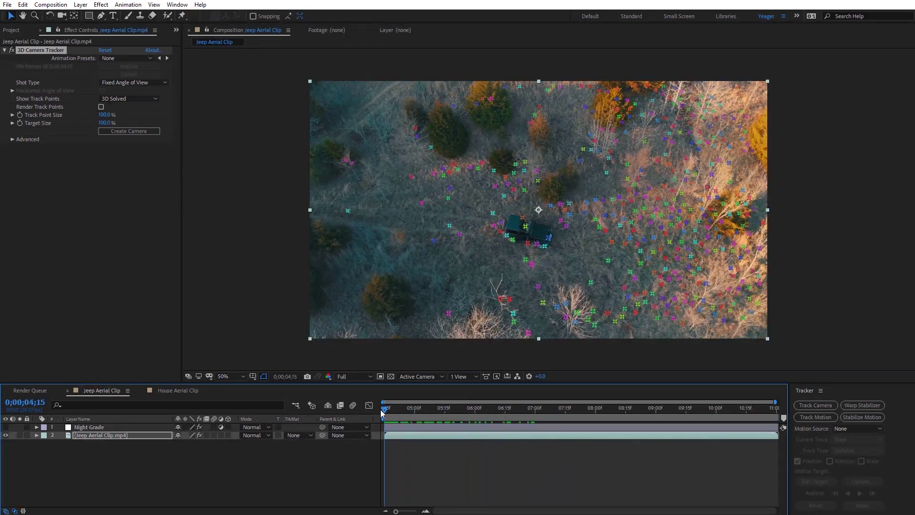
right_click(585, 242)
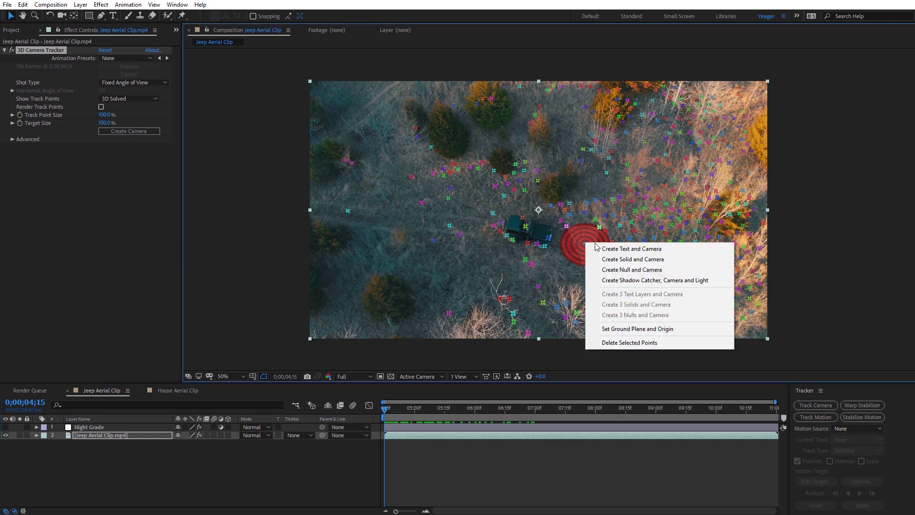
left_click(614, 259)
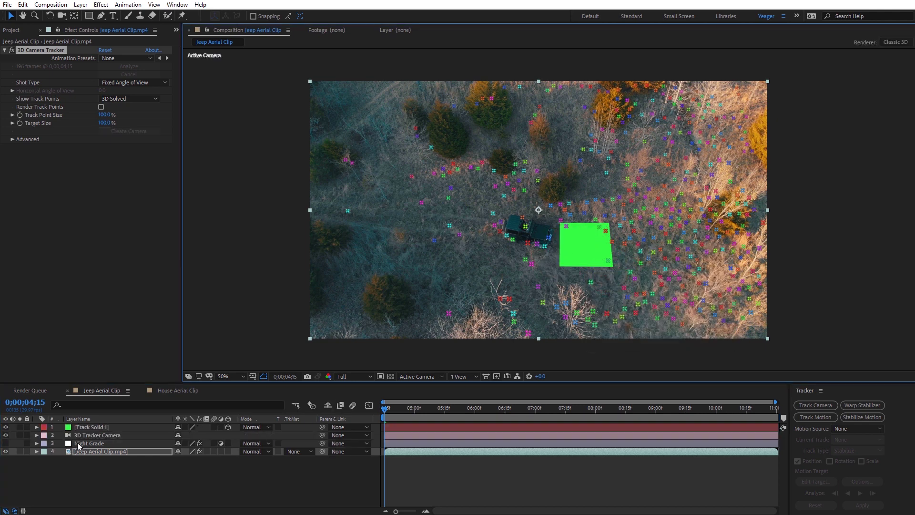
left_click(105, 463)
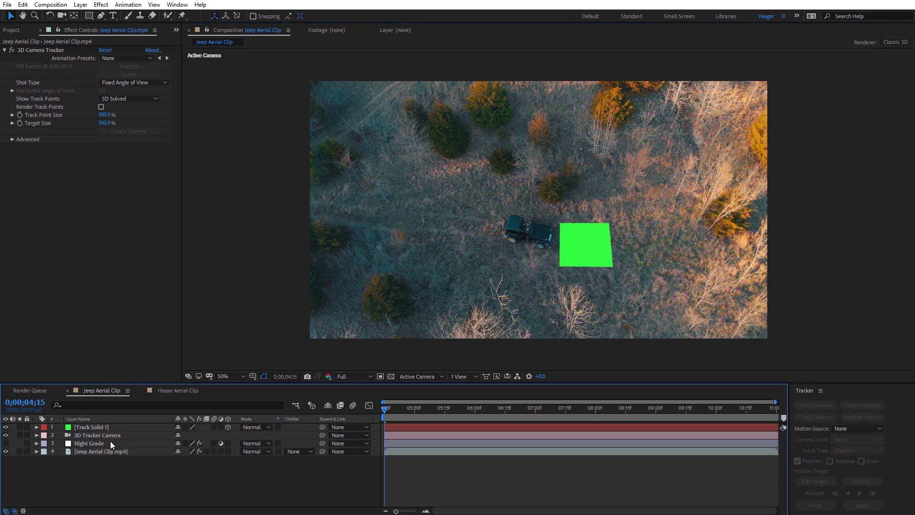
Step: Rotate the track solid around its Z axis to line up with the Jeep's heading and move it closer to the front bumper
left_click(89, 428)
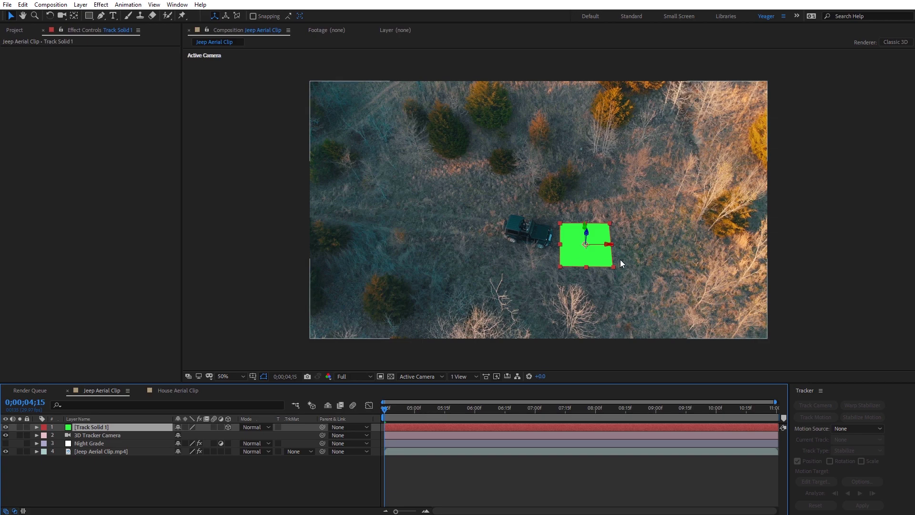
key("period")
left_click_drag(666, 219, 579, 174)
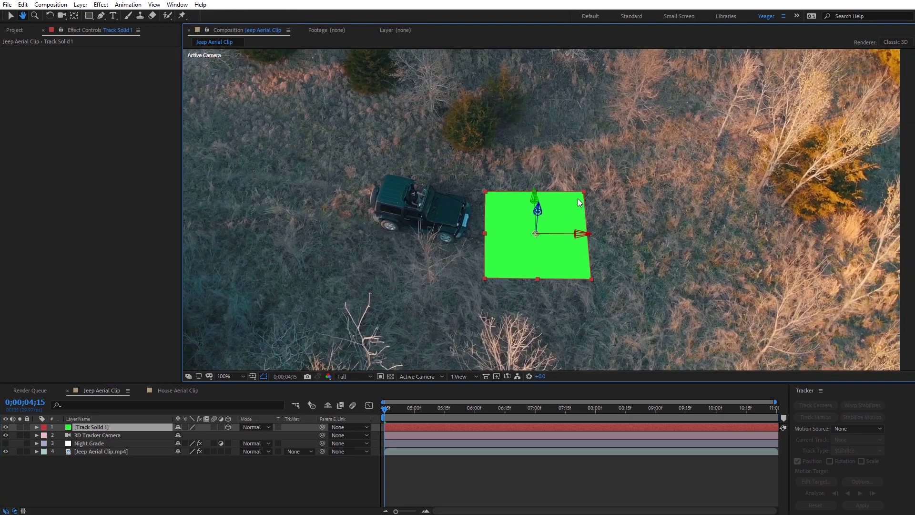
key("period")
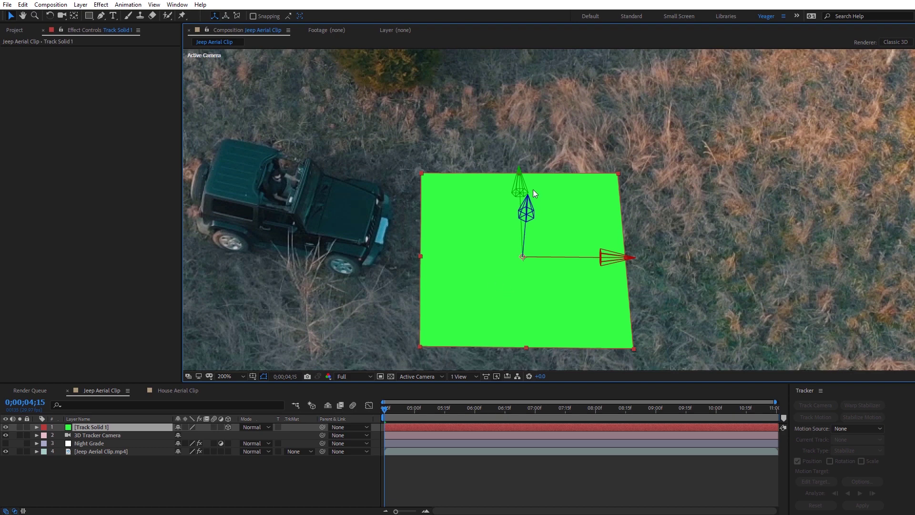
left_click(50, 16)
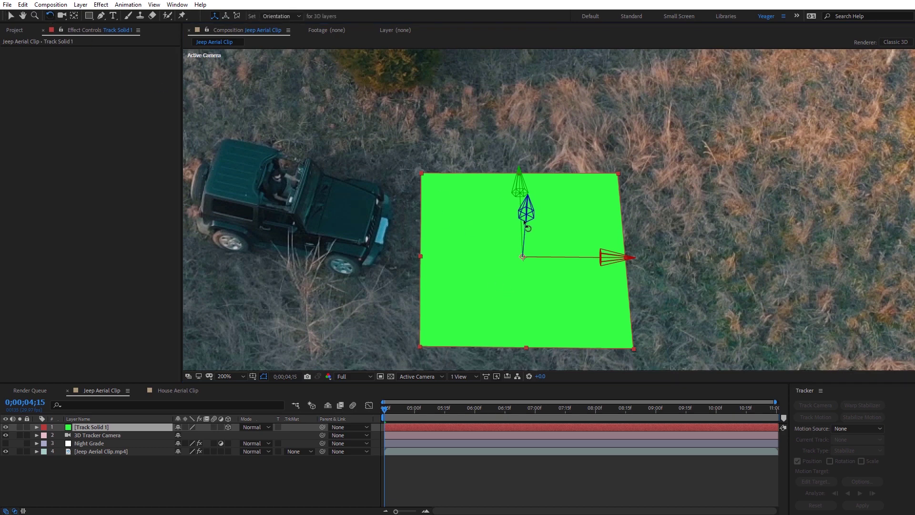
left_click_drag(524, 223, 495, 210)
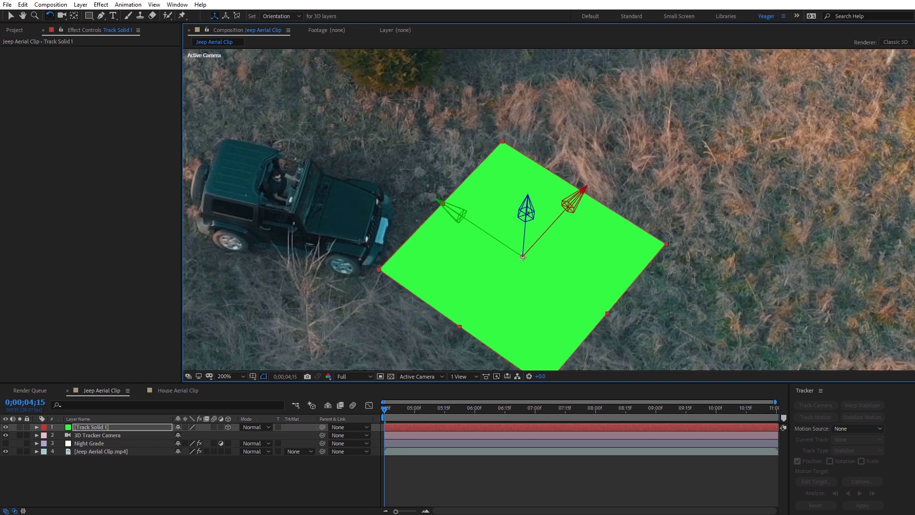
left_click_drag(526, 210, 554, 200)
left_click_drag(555, 200, 552, 206)
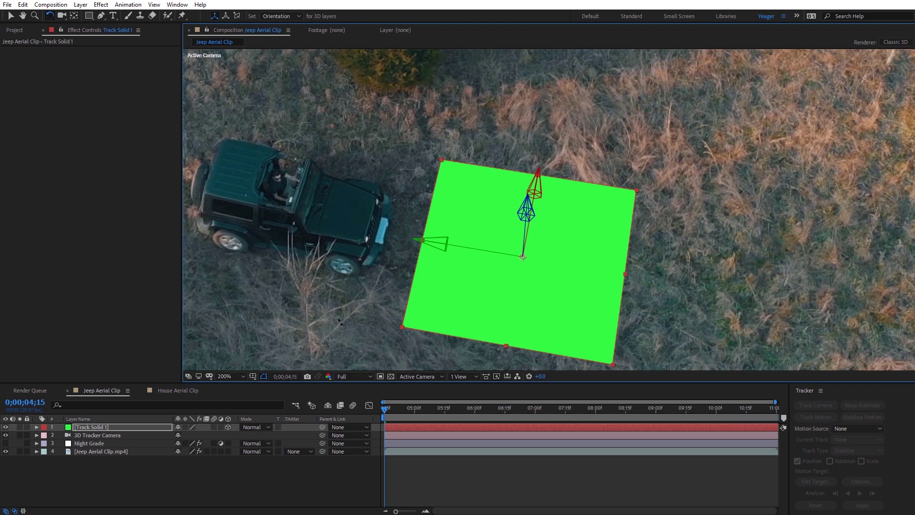
left_click(10, 15)
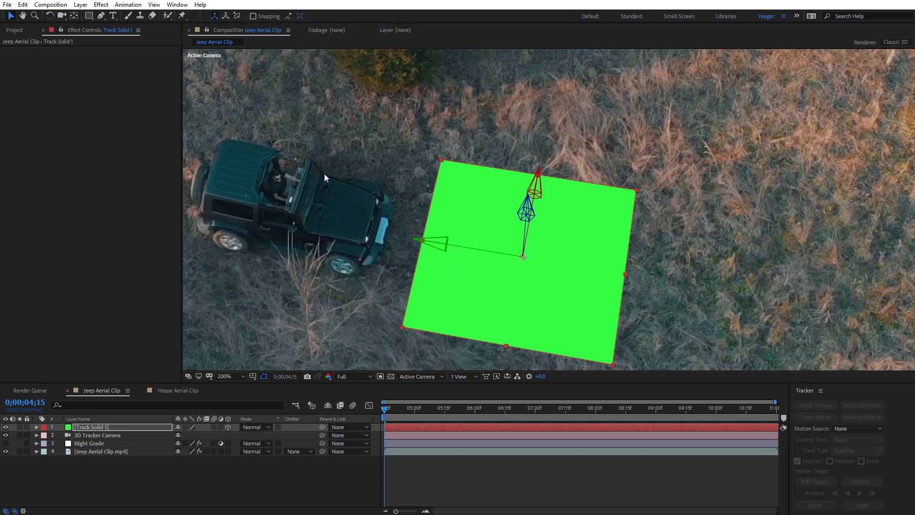
left_click_drag(431, 243, 337, 237)
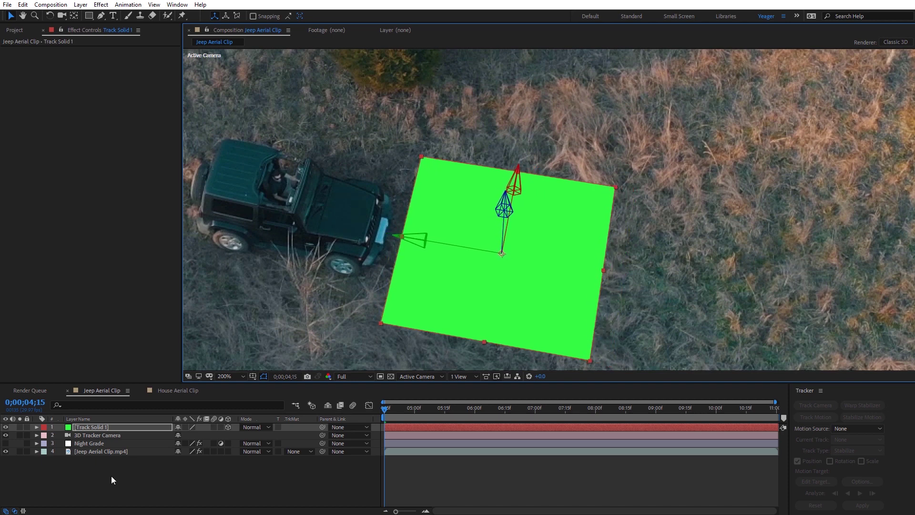
Step: Scale the track solid to 103% and check its fit ahead of the Jeep
key("s")
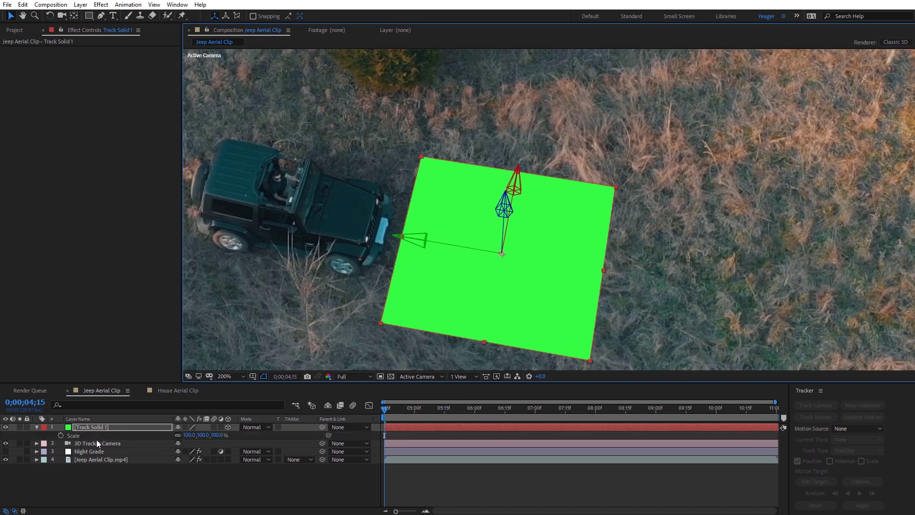
mouse_move(199, 435)
left_mouse_down()
mouse_move(210, 435)
mouse_move(199, 435)
left_mouse_up()
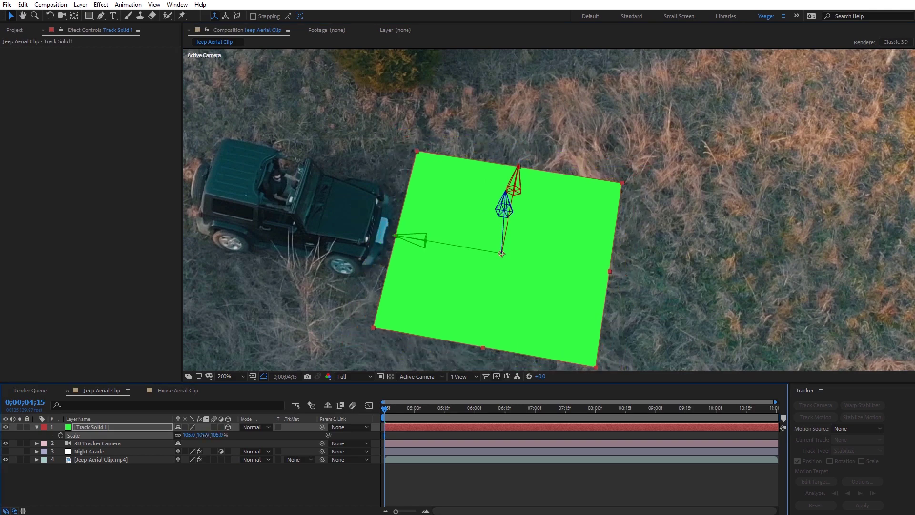
key("slash")
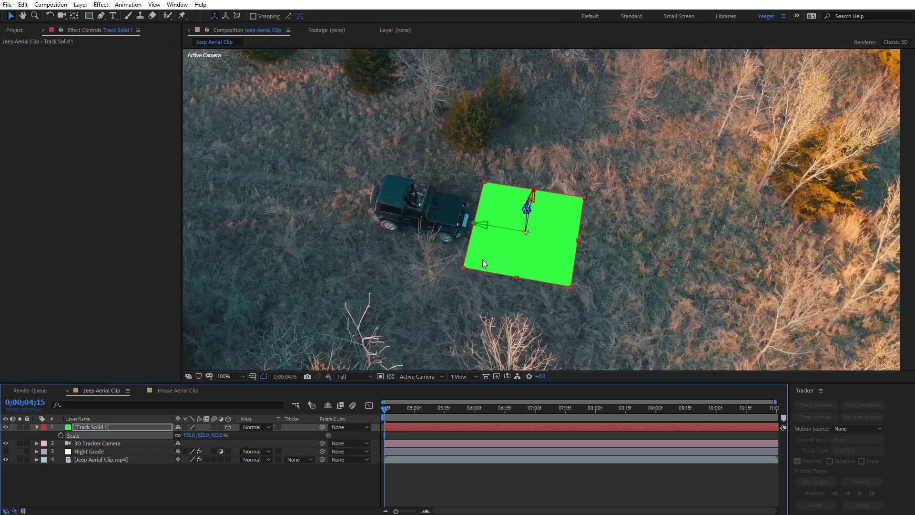
mouse_move(393, 408)
left_mouse_down()
mouse_move(745, 413)
mouse_move(383, 419)
left_mouse_up()
Step: Pre-compose Track Solid 1 as Lights, leaving all attributes in the Jeep Aerial Clip composition
left_click(95, 429)
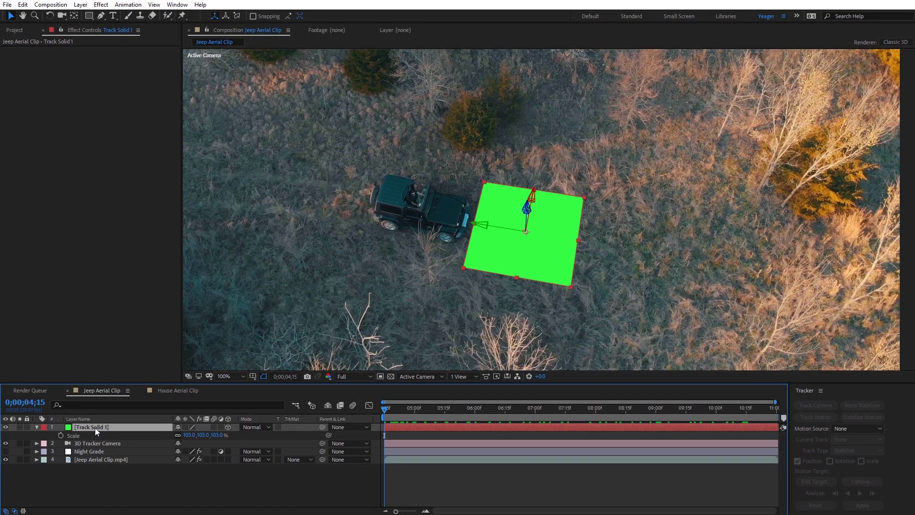
left_click(80, 5)
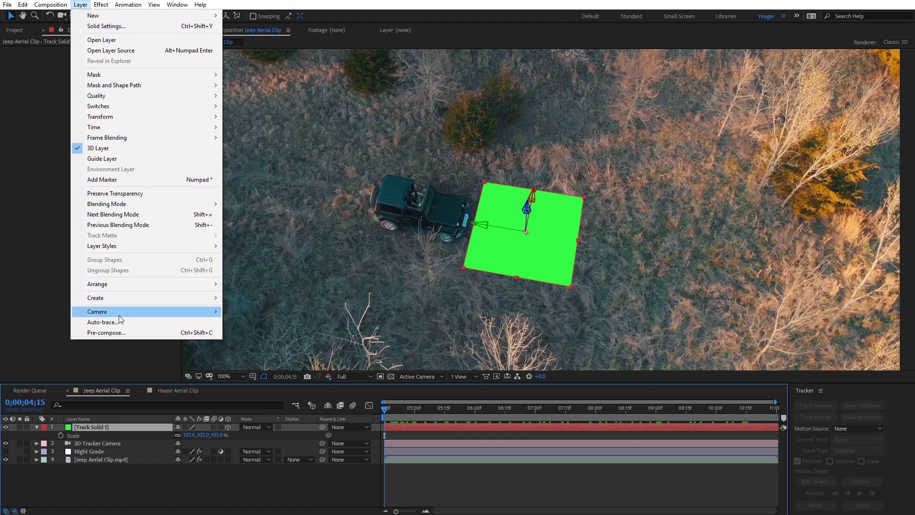
left_click(105, 332)
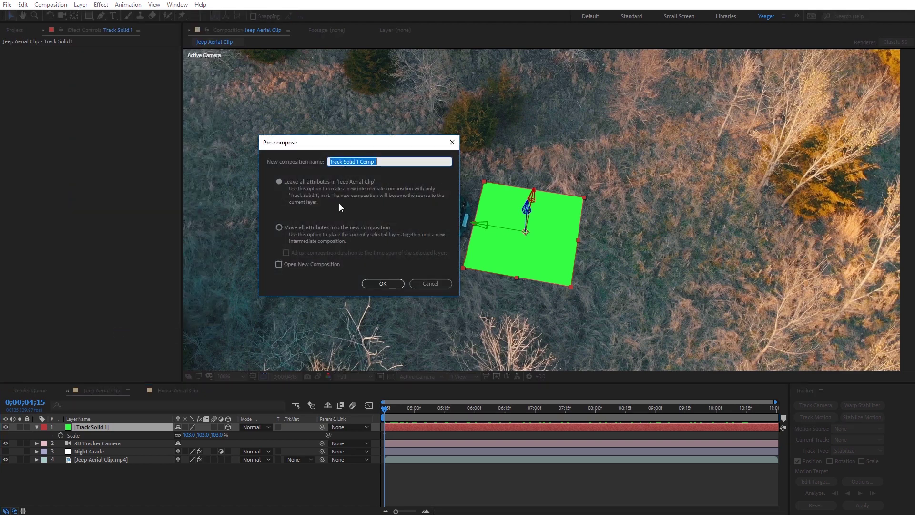
type("Lights")
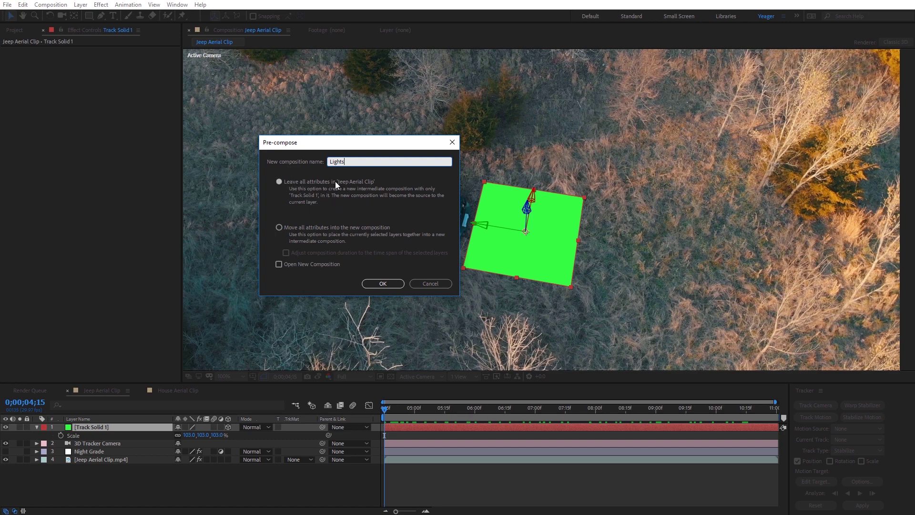
left_click(391, 285)
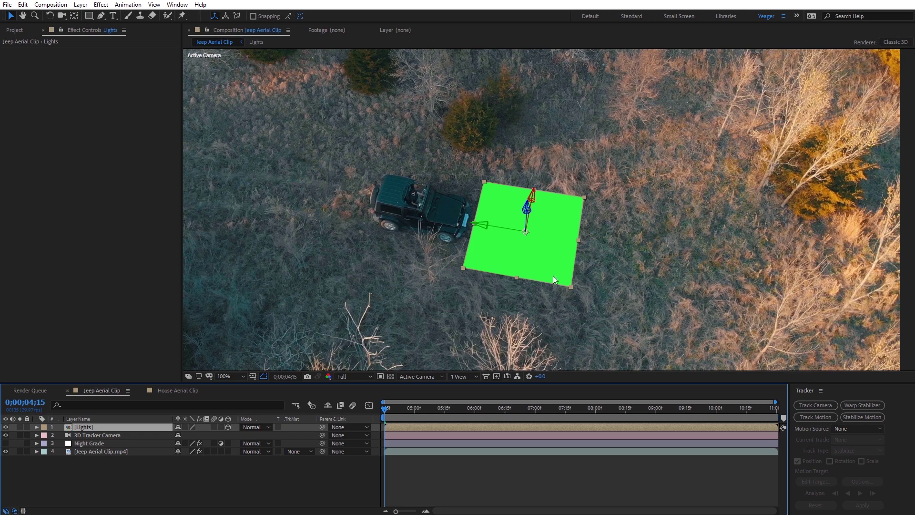
Step: Open the Lights composition and add Headlights Matte Image.jpg from the Footage folder above the track solid
double_click(82, 427)
key("comma")
key("comma")
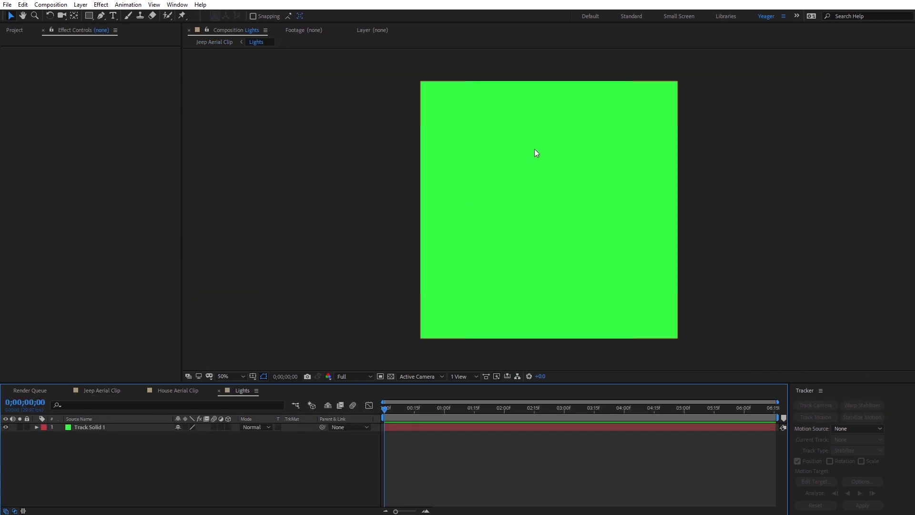
left_click_drag(534, 149, 484, 153)
left_click(20, 30)
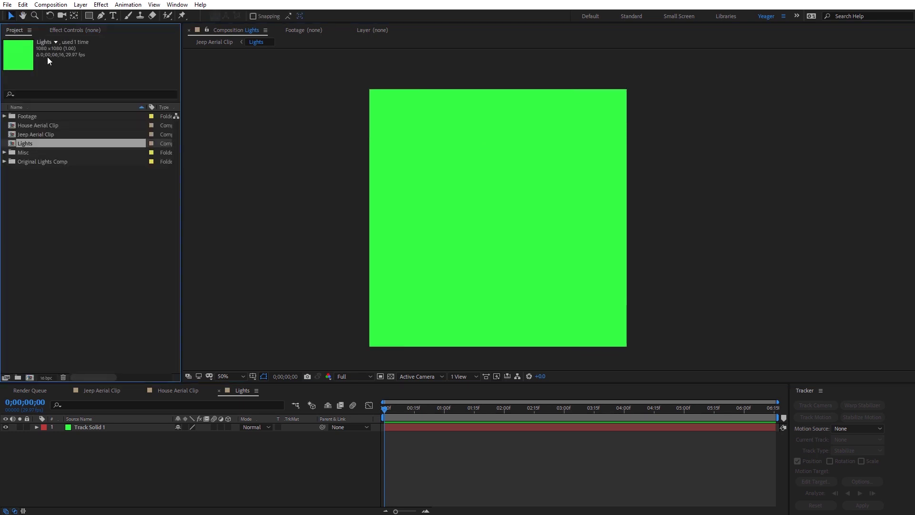
left_click(5, 116)
left_click(43, 135)
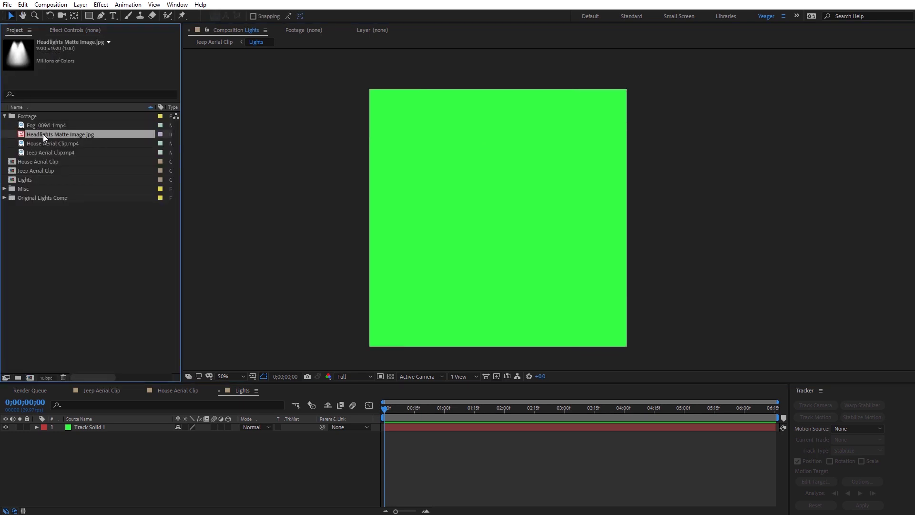
left_click_drag(56, 135, 94, 427)
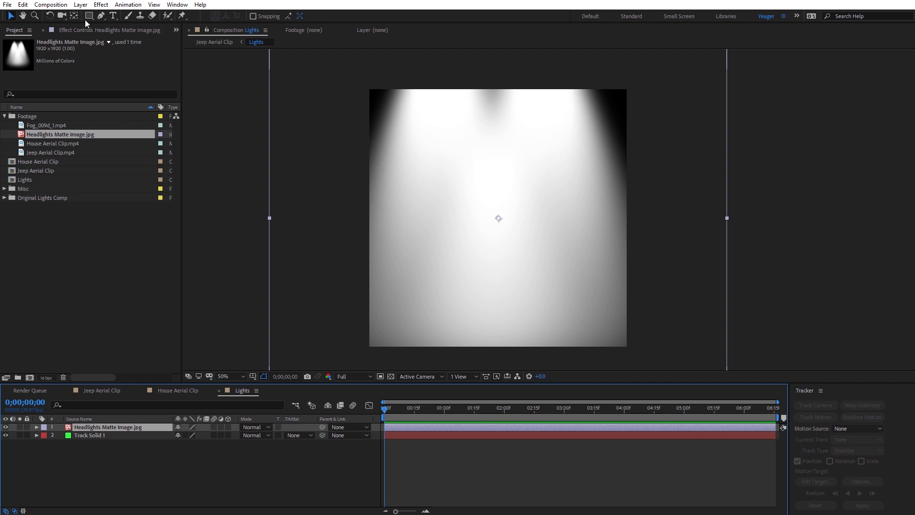
Step: Fit the headlights matte image to the Lights composition's size
left_click(81, 5)
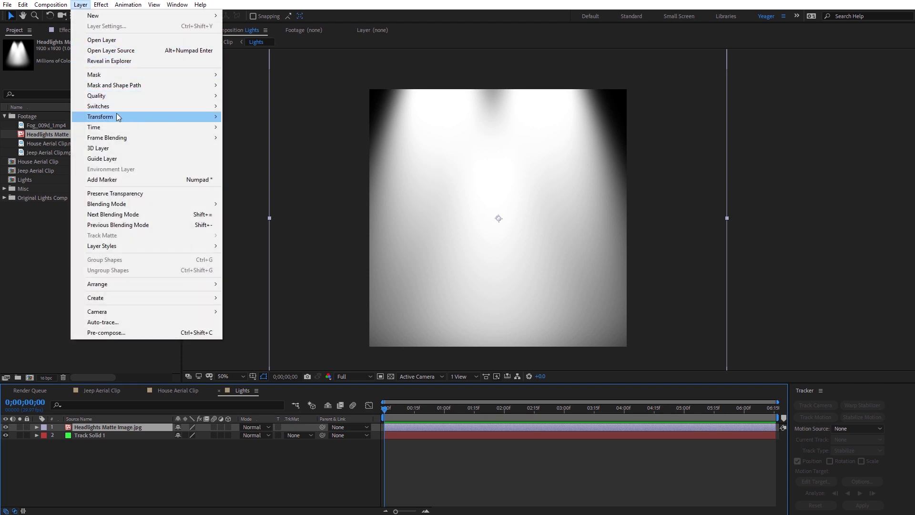
mouse_move(191, 117)
left_click(268, 230)
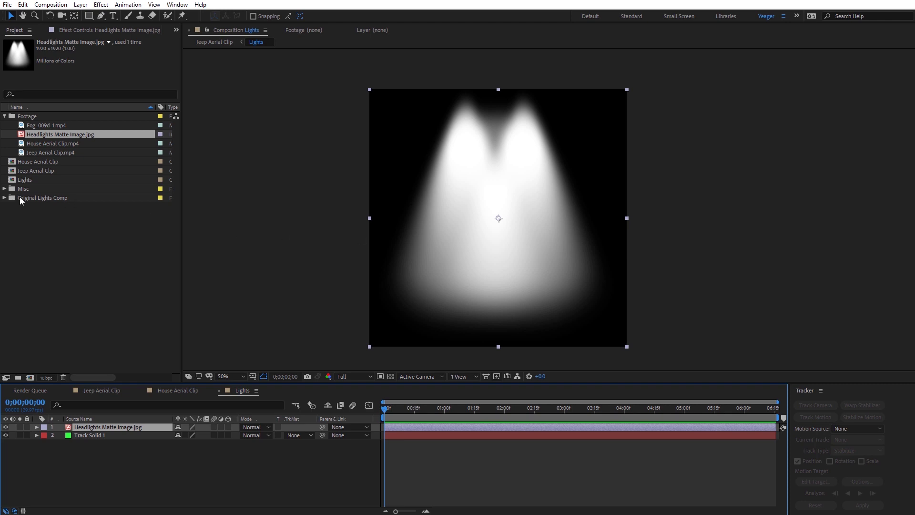
Step: Examine how the headlight beams are built in Original Lights Comp and Single Light comp, and return to the Lights composition
left_click(7, 198)
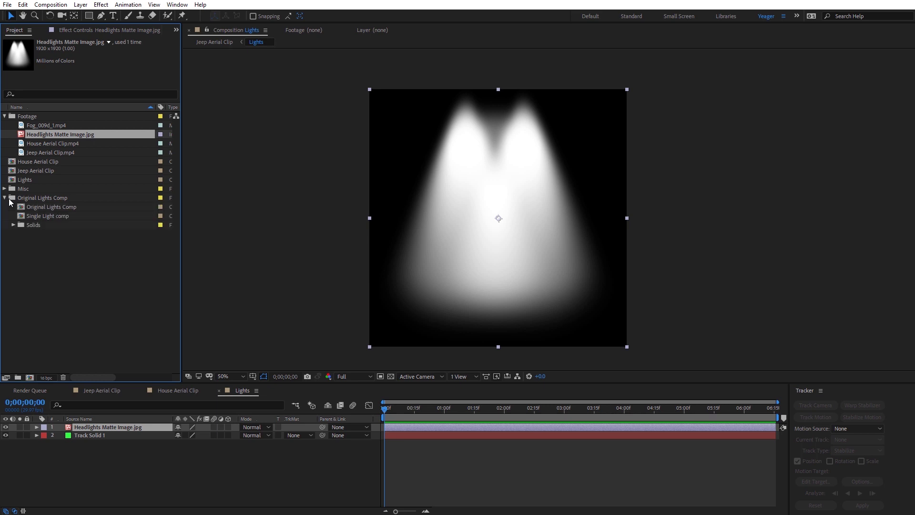
double_click(33, 208)
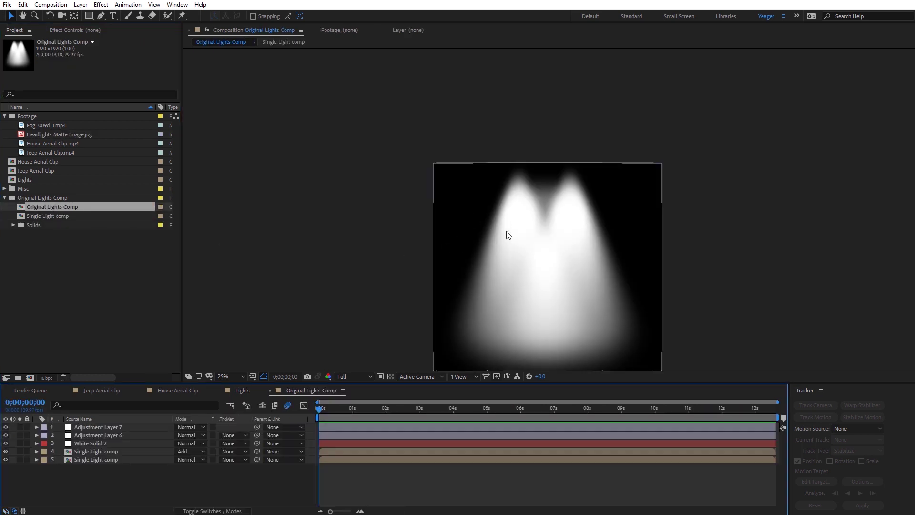
key("h")
left_click_drag(527, 241, 500, 188)
key("v")
double_click(50, 219)
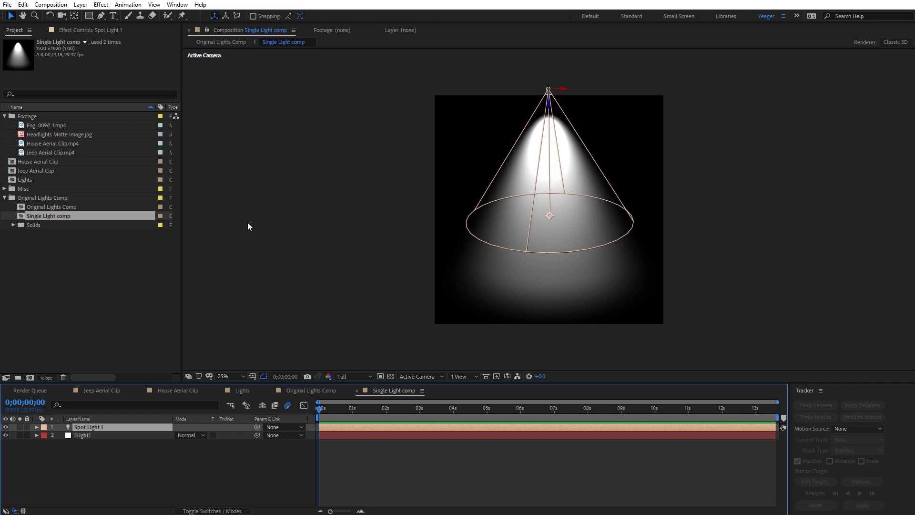
left_click(5, 198)
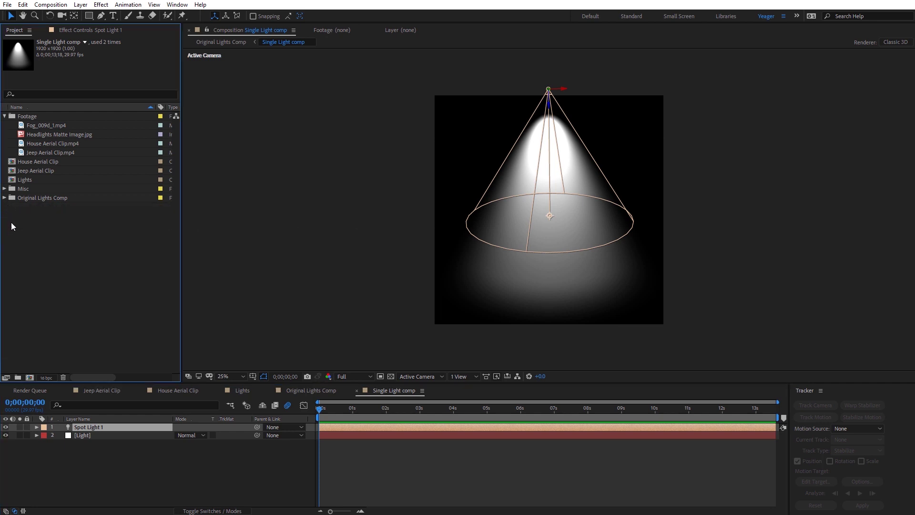
left_click(326, 392)
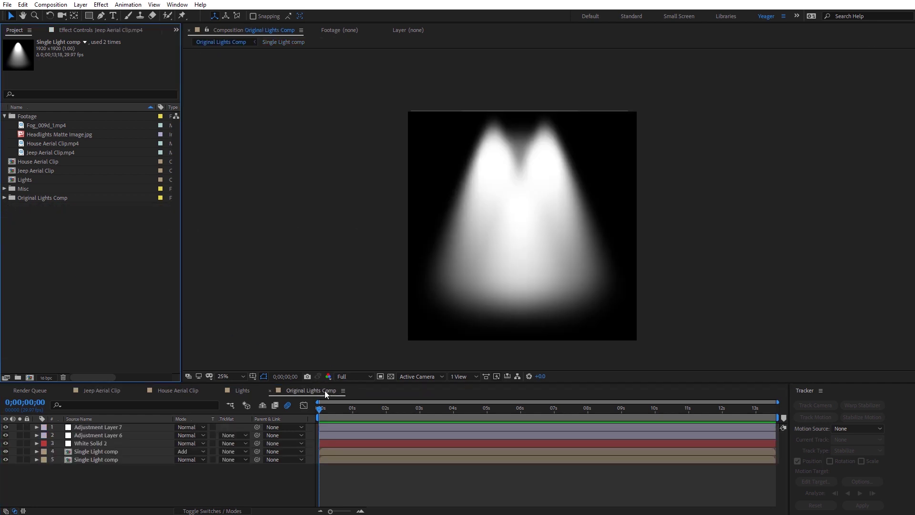
left_click(270, 391)
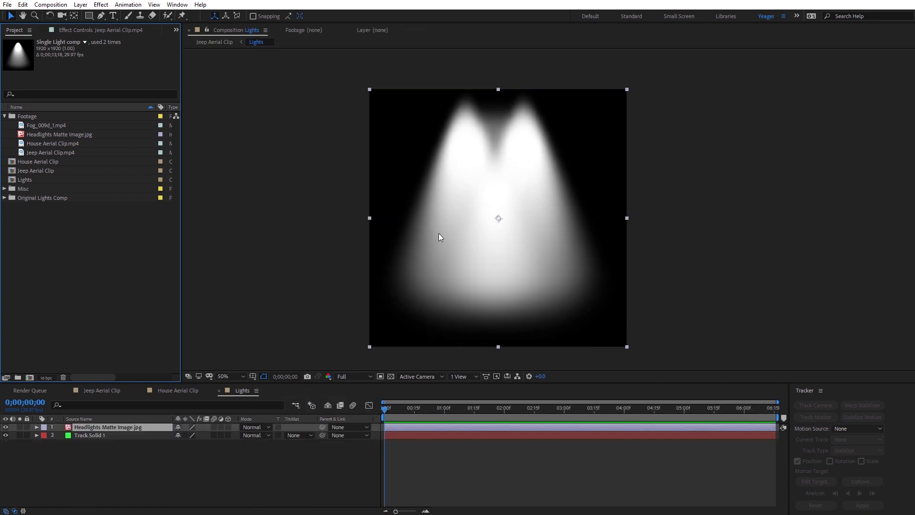
Step: In Jeep Aerial Clip at 0;00;09;24, shift the Lights layer along its X axis and rotate it slightly around Z to match the Jeep's heading
left_click(105, 390)
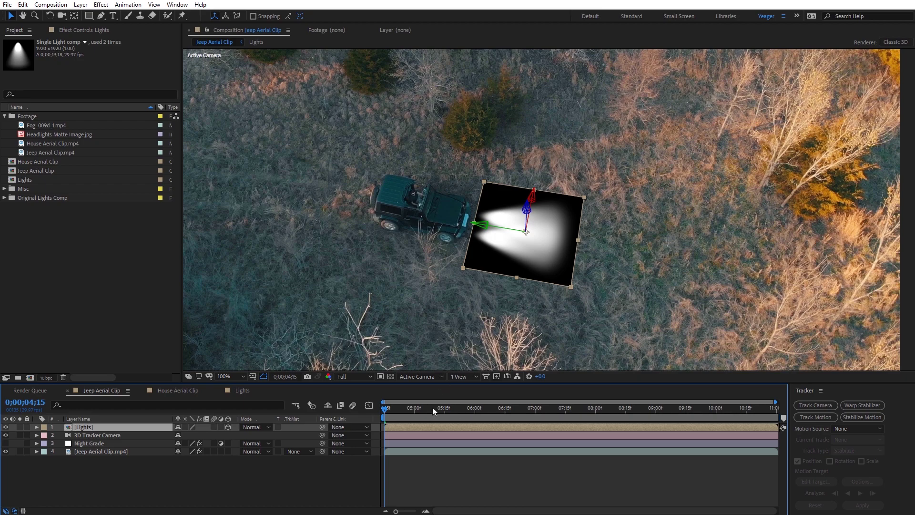
left_click(432, 457)
left_click_drag(401, 411, 703, 419)
left_click(462, 264)
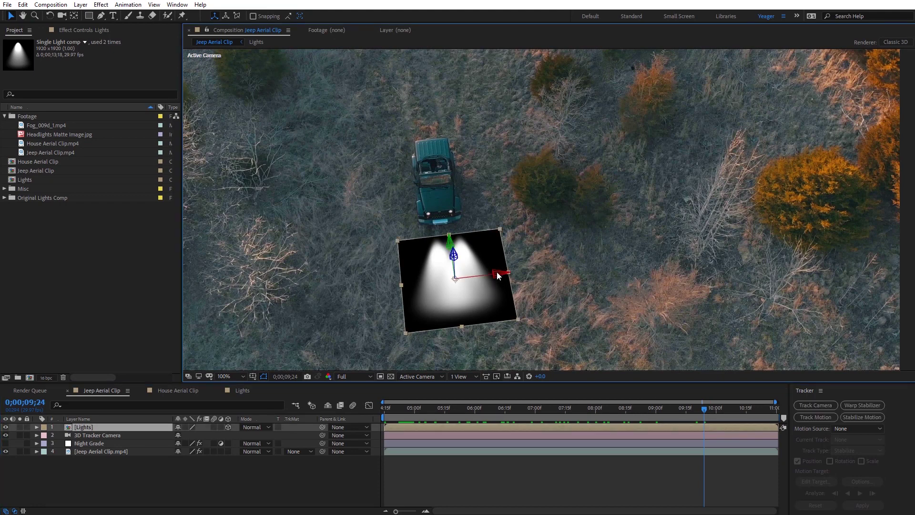
left_click_drag(478, 273, 472, 267)
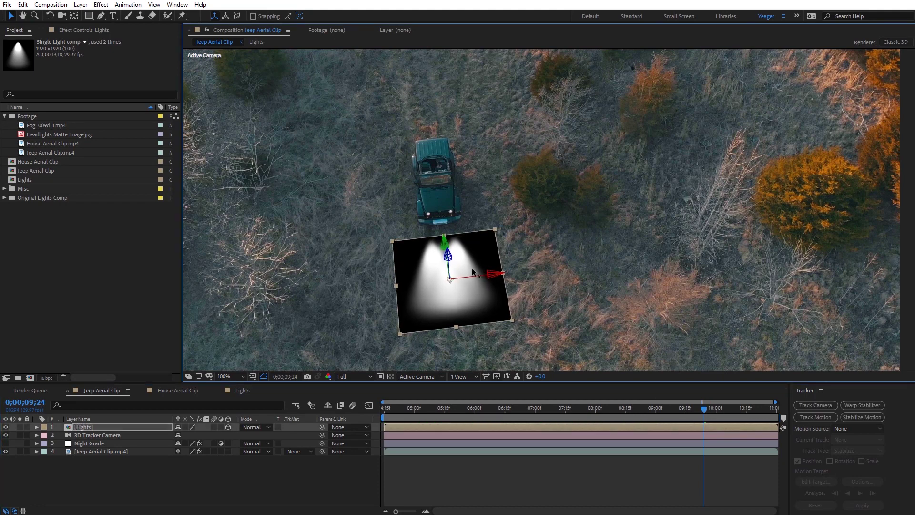
key("w")
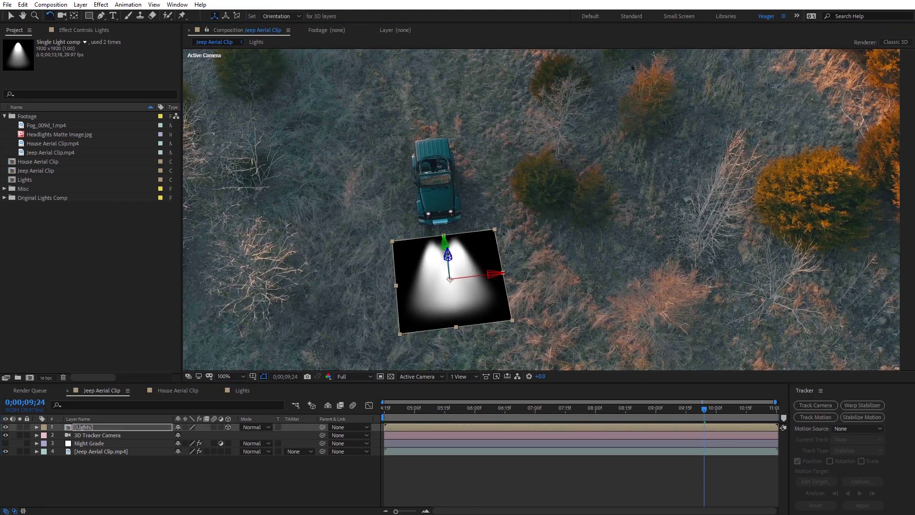
left_click_drag(454, 260, 463, 258)
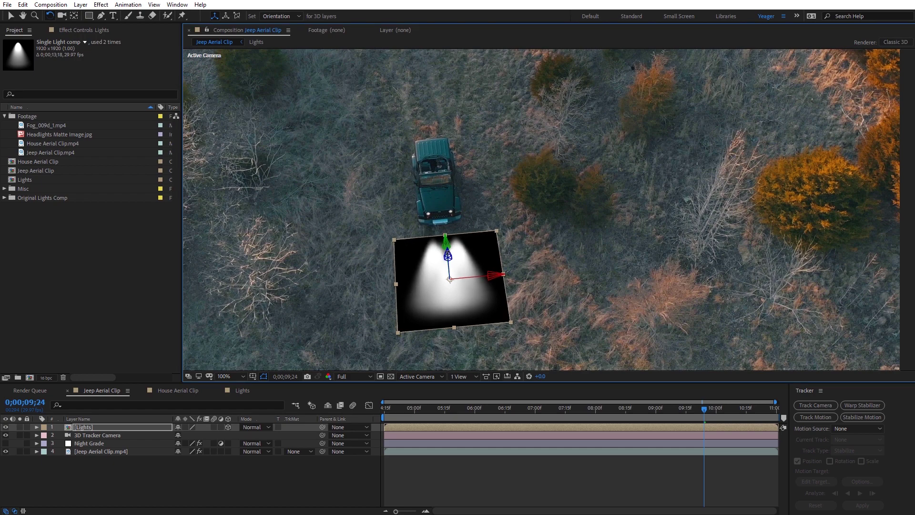
Step: Move the Lights layer slightly closer to the Jeep's front bumper and check the beam alignment throughout the clip
left_click(10, 16)
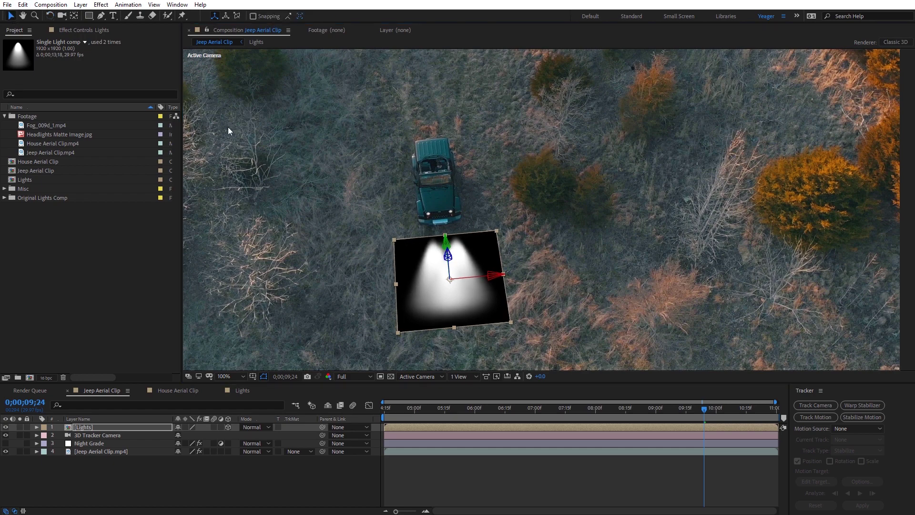
left_click_drag(448, 241, 448, 236)
left_click_drag(644, 408, 419, 412)
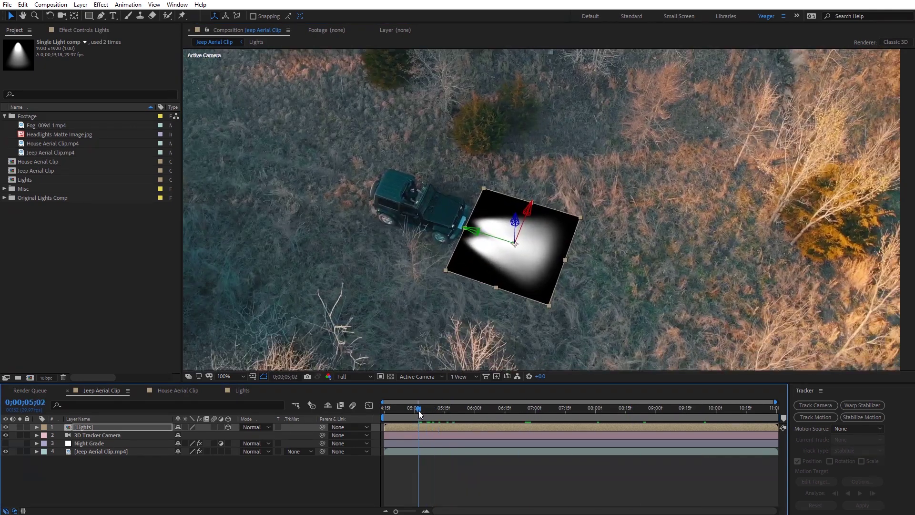
left_click(599, 378)
key("comma")
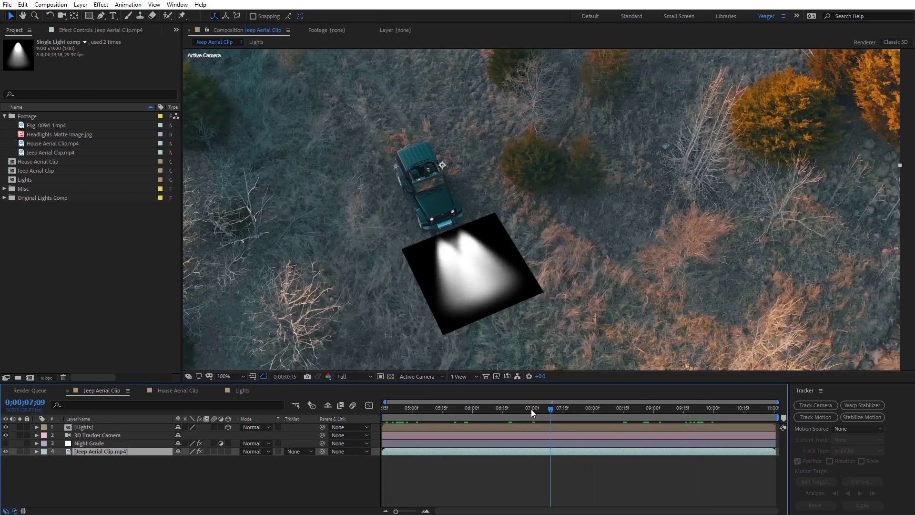
left_click_drag(531, 409, 367, 408)
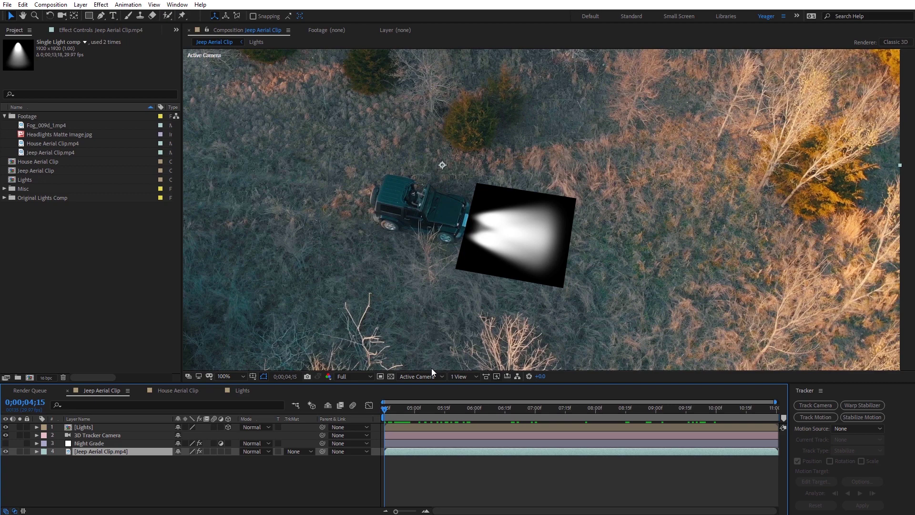
left_click_drag(522, 408, 390, 425)
Step: Duplicate the Jeep Aerial Clip footage layer directly beneath the Lights layer, and make the Night Grade layer visible again
key("ctrl+shift+a")
left_click(95, 452)
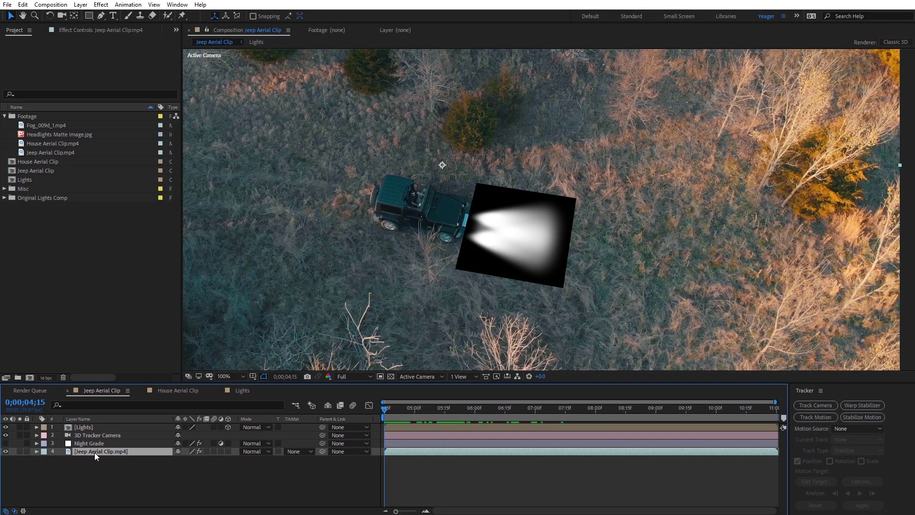
key("ctrl+d")
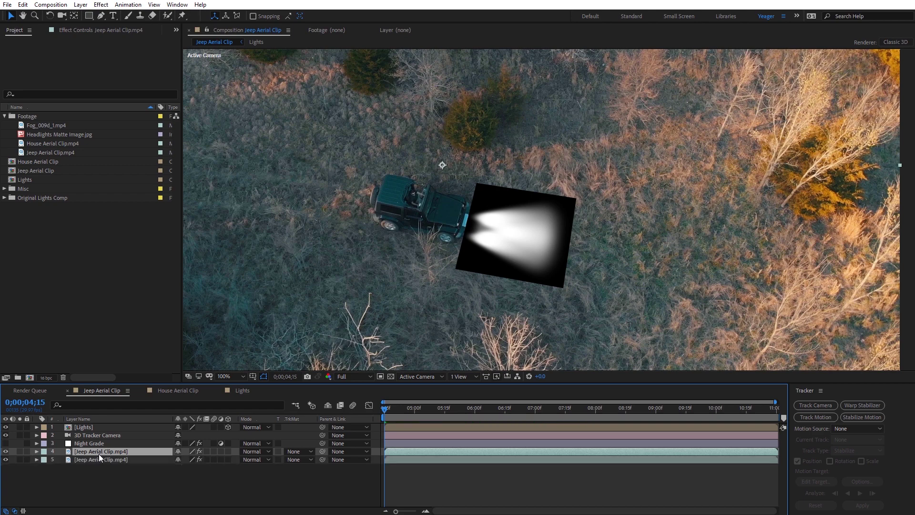
left_click_drag(81, 452, 85, 428)
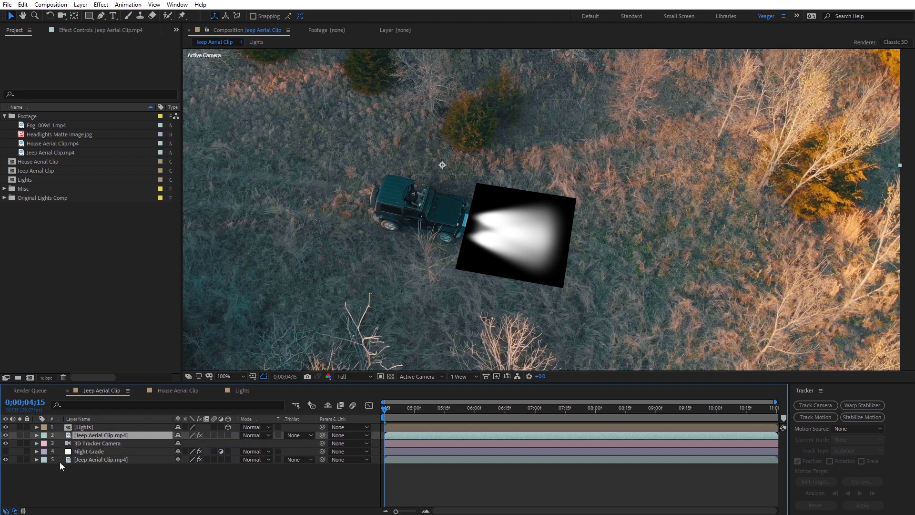
left_click(87, 453)
left_click(5, 451)
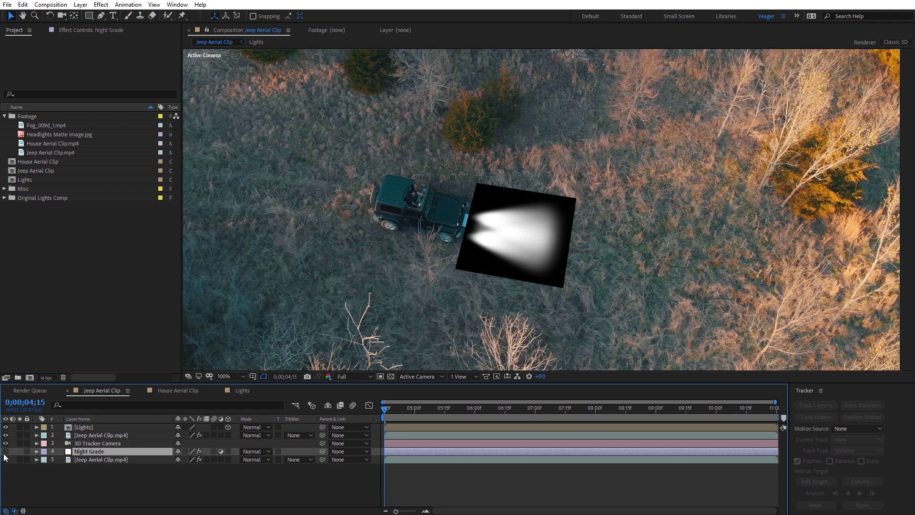
Step: Set the upper Jeep Aerial Clip layer's track matte to Luma Matte "[Lights]" and check the headlight beam throughout the clip
left_click(111, 438)
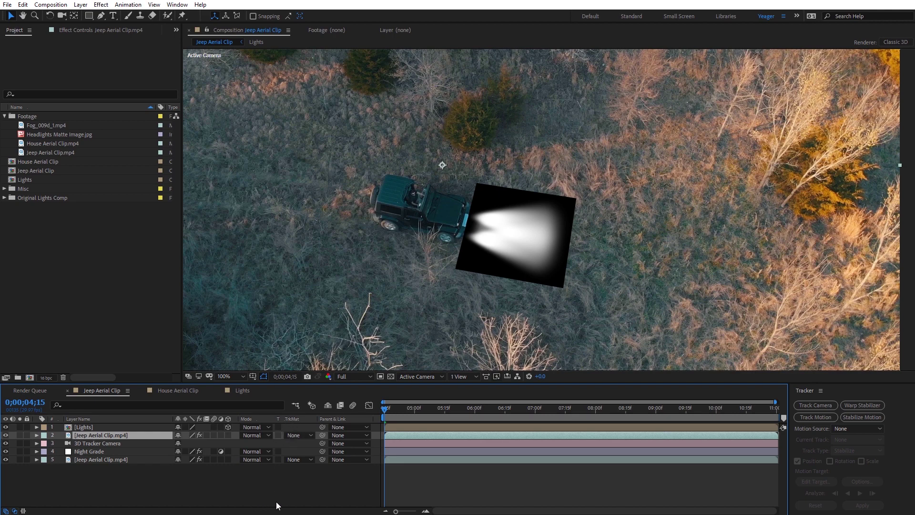
left_click(296, 433)
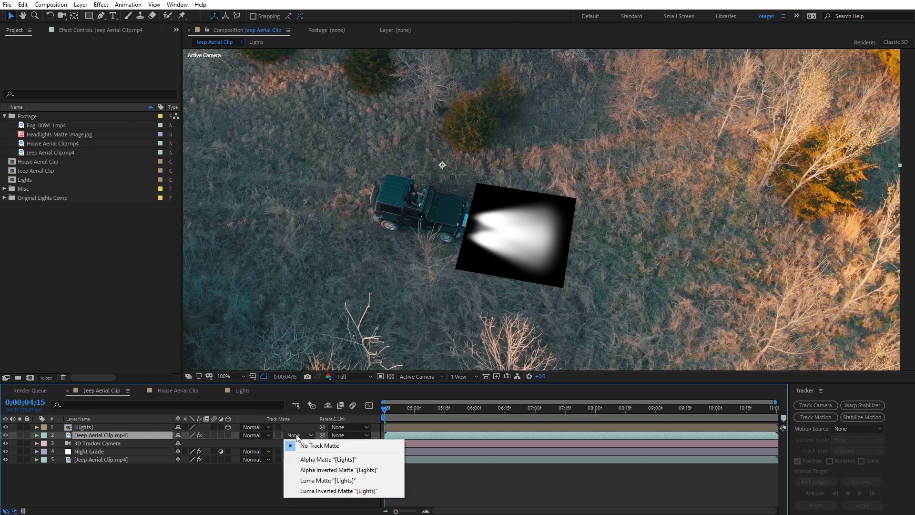
left_click(323, 481)
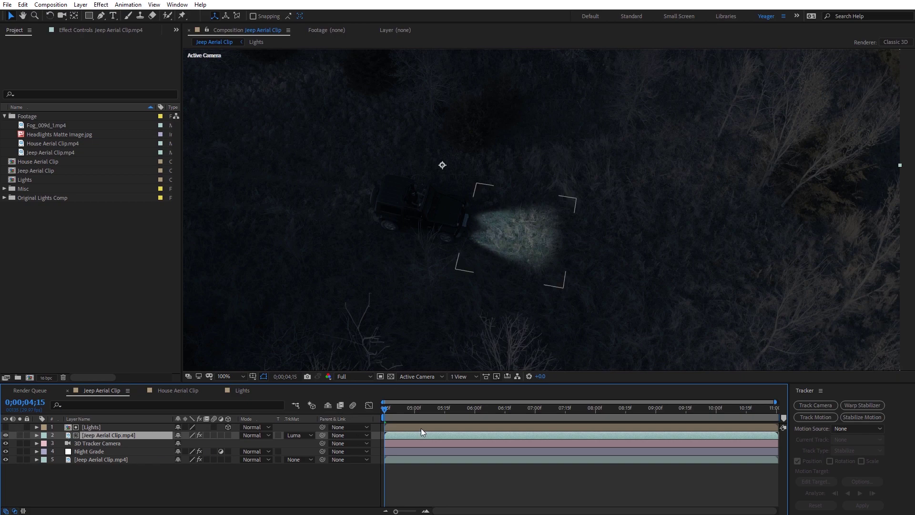
left_click_drag(407, 408, 612, 414)
scroll(563, 309, "down", 2)
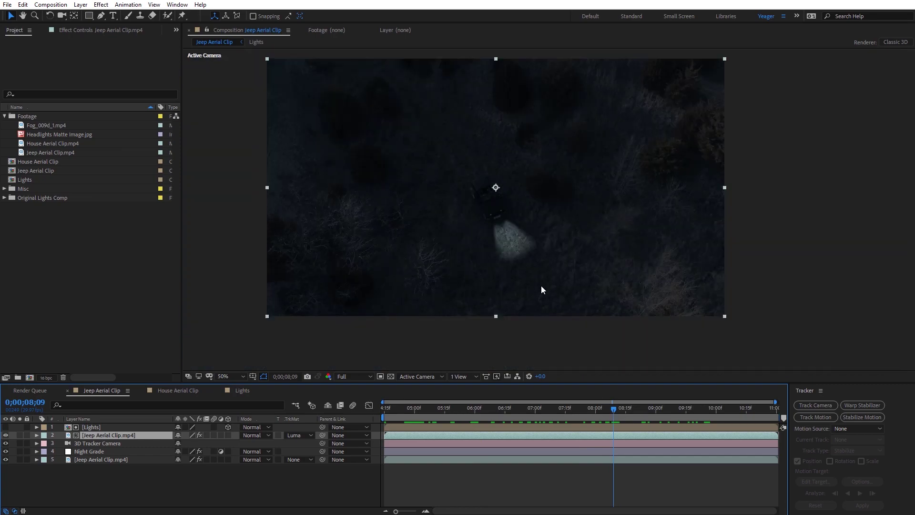
left_click_drag(550, 411, 407, 412)
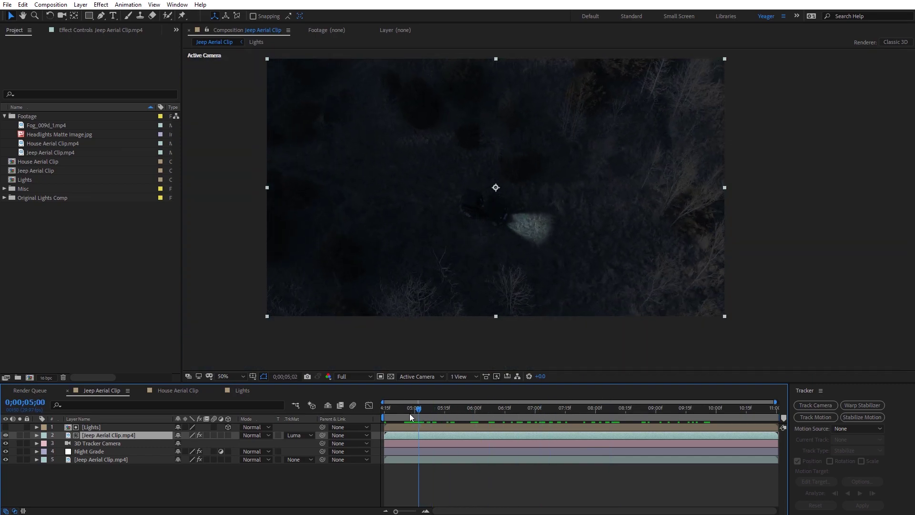
scroll(517, 254, "up", 2)
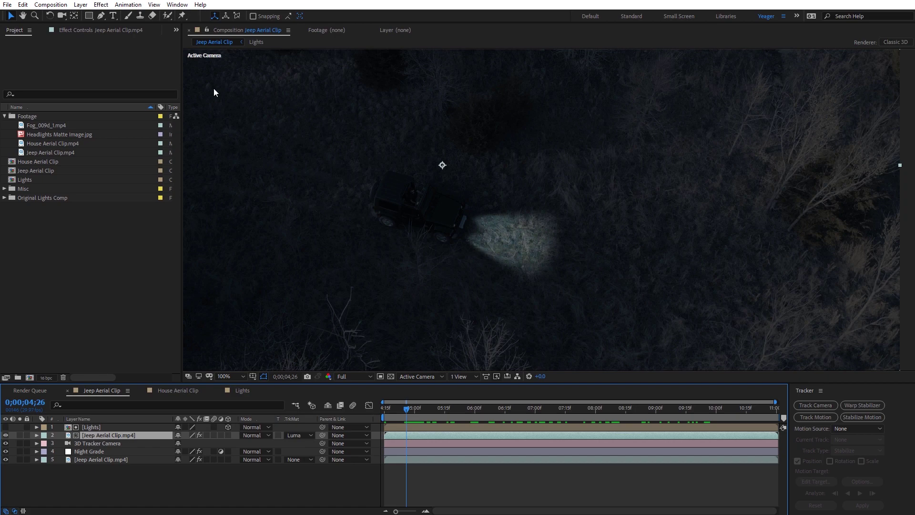
Step: Try tinting the matted Jeep Aerial Clip layer with a Curves effect by raising its Red channel, and remove the effect
left_click(101, 4)
mouse_move(134, 27)
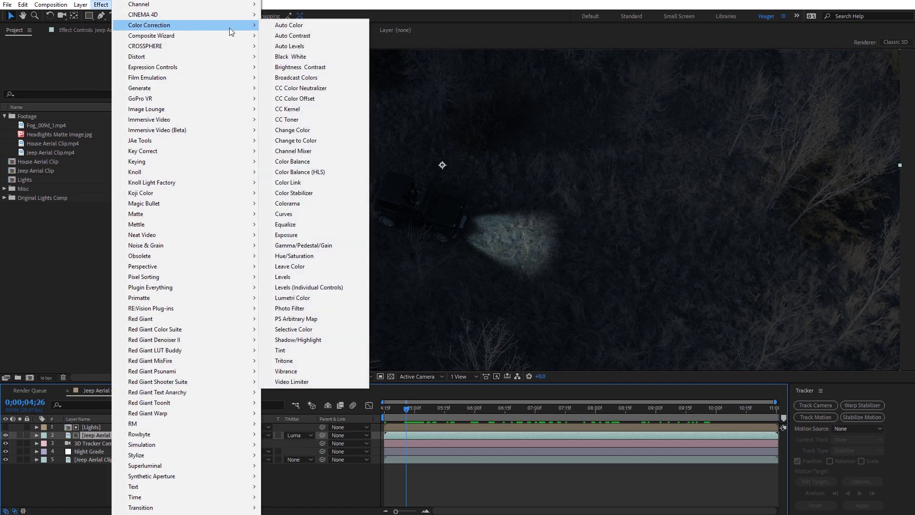
left_click(289, 215)
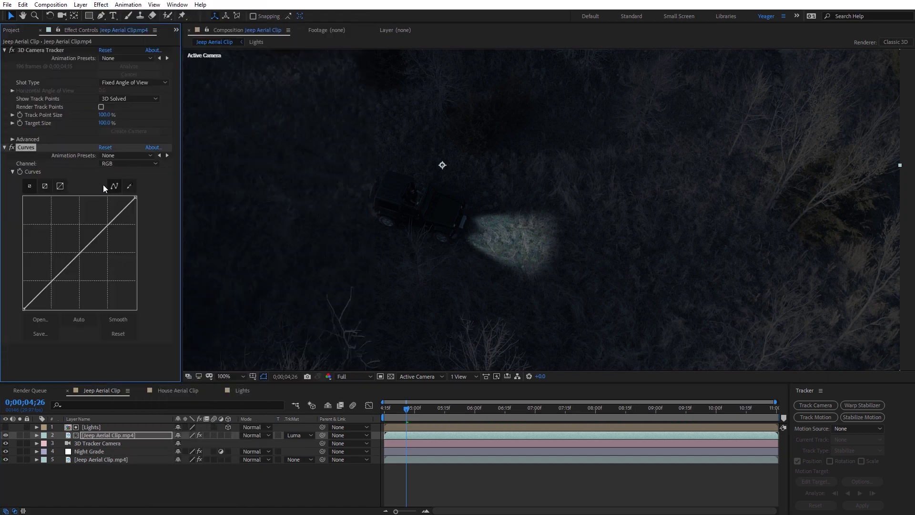
left_click(112, 164)
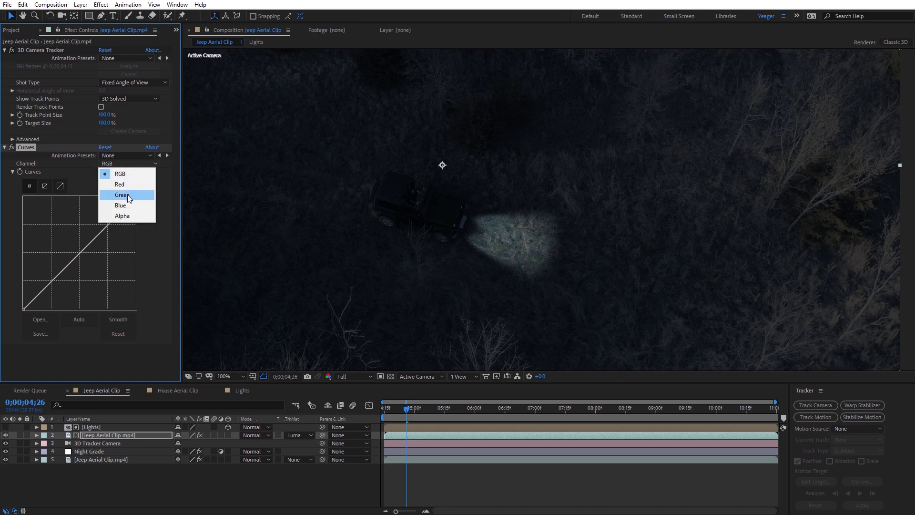
left_click(128, 184)
left_click_drag(64, 269, 93, 266)
left_click_drag(100, 271, 65, 239)
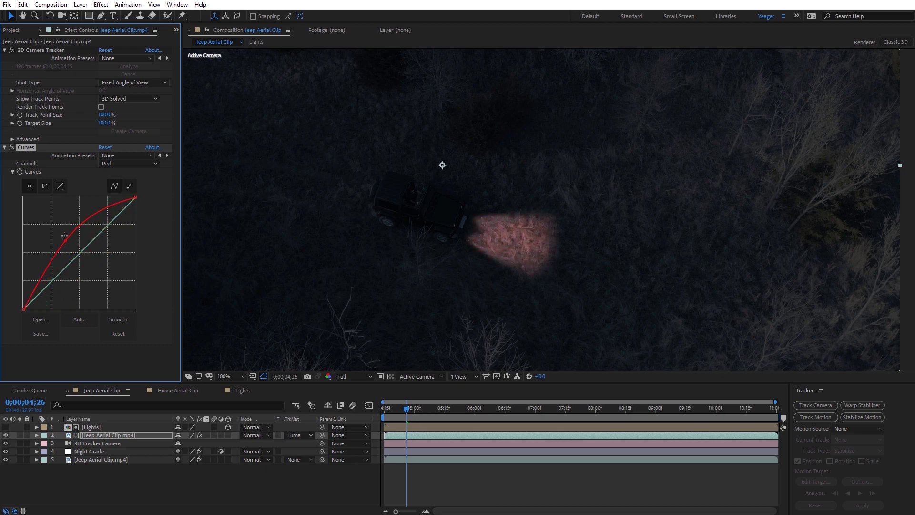
key("Delete")
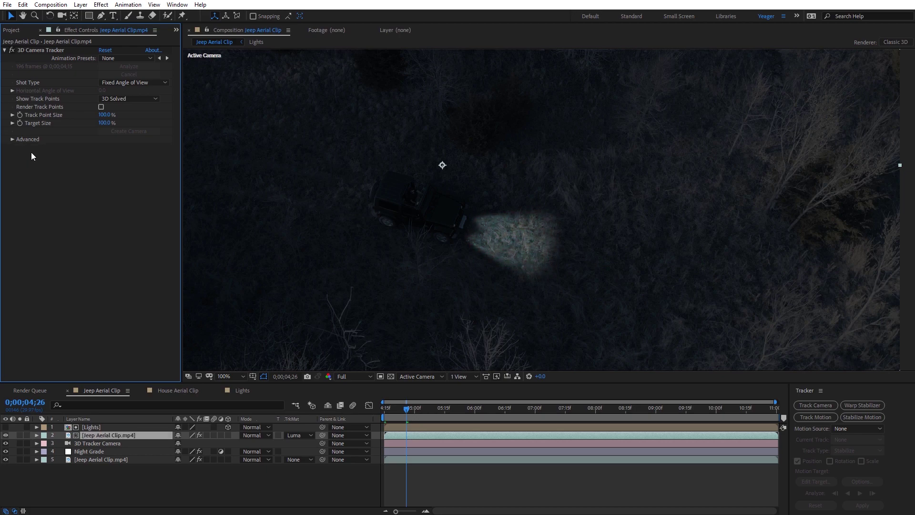
Step: At 0;00;08;14, duplicate the lowest Jeep Aerial Clip layer and move the copy above the Lights layer
left_click_drag(407, 410, 624, 416)
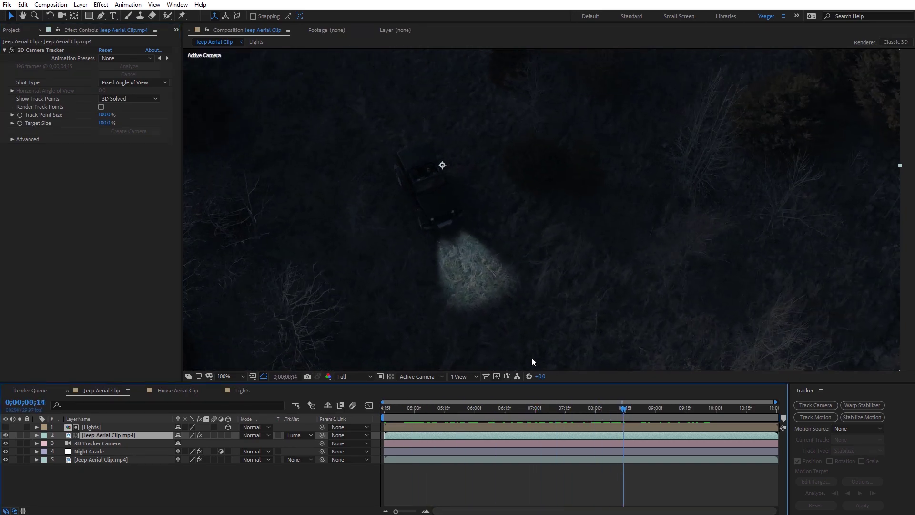
key("period")
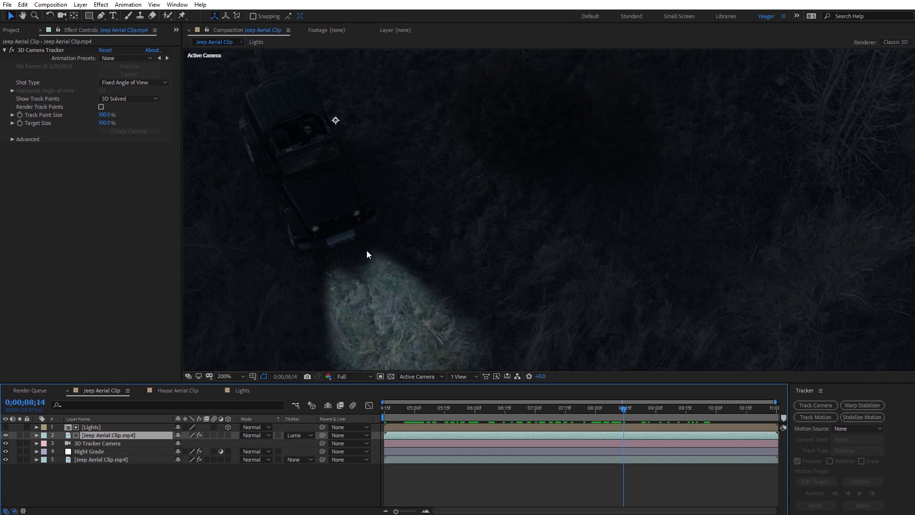
key("comma")
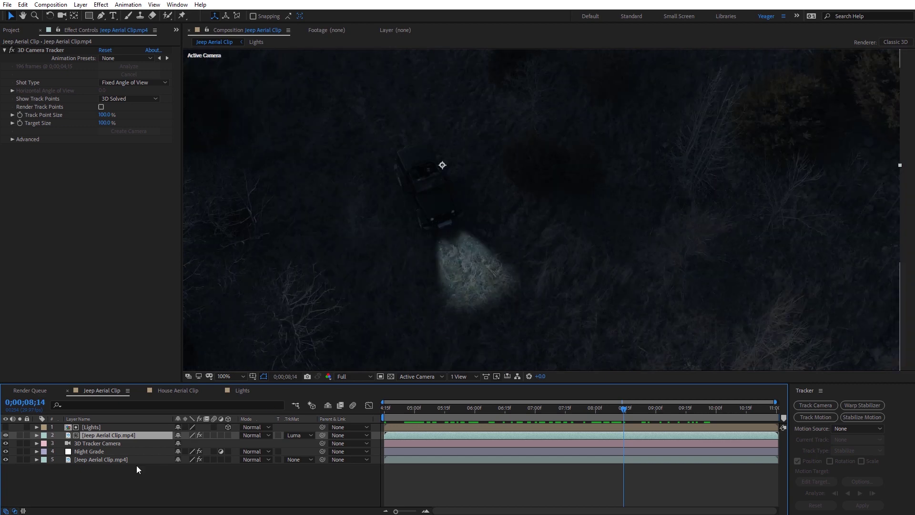
left_click(92, 460)
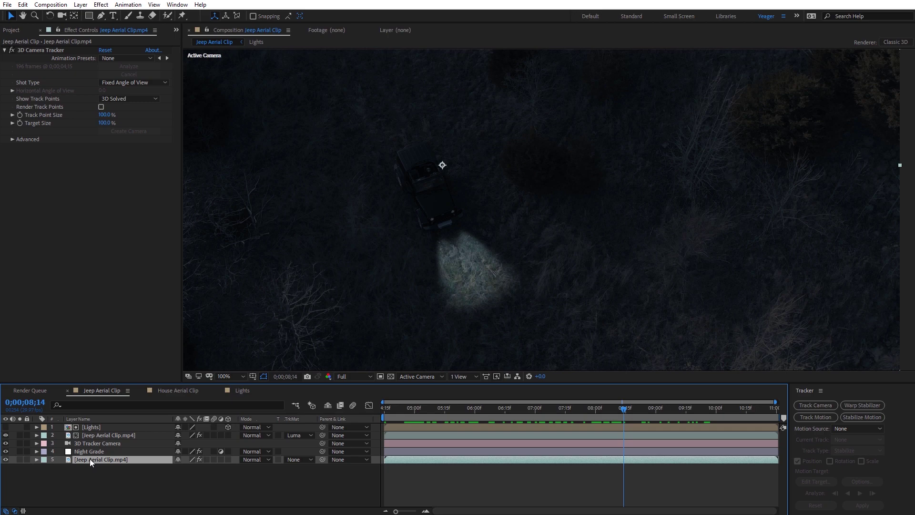
key("ctrl+d")
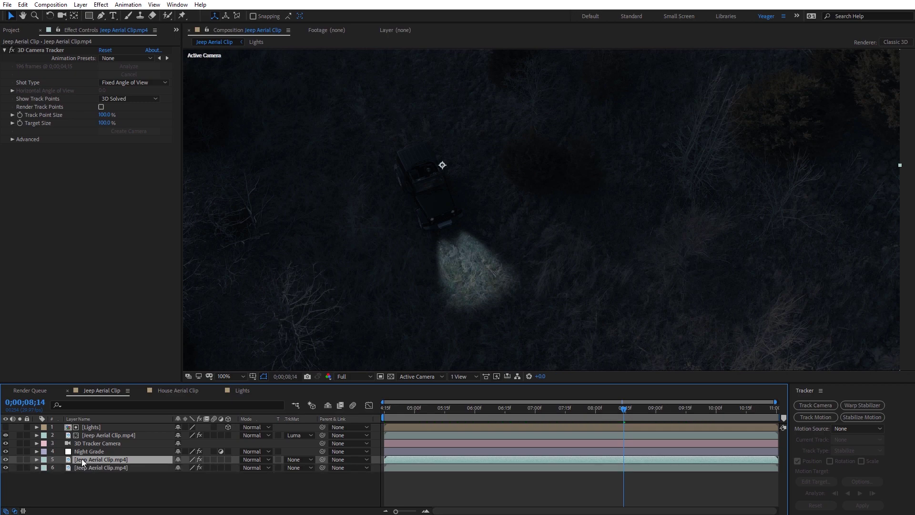
left_click_drag(83, 460, 92, 427)
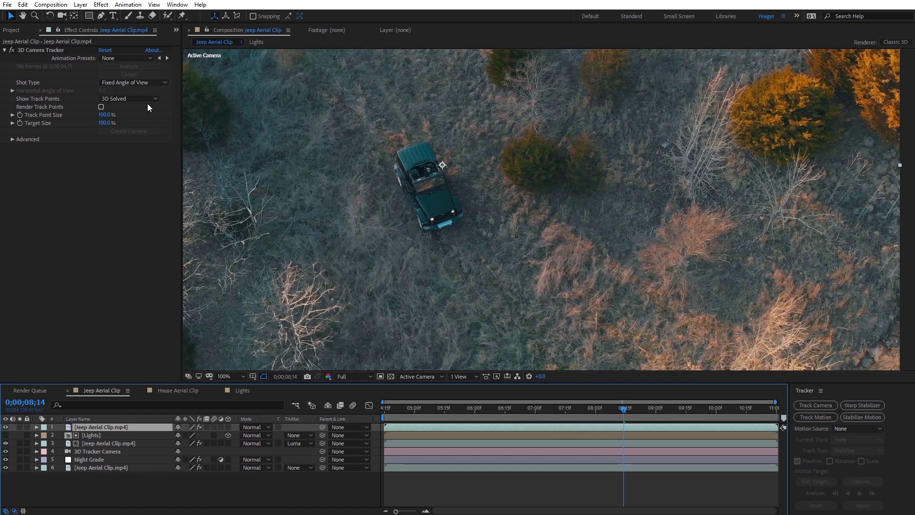
Step: Pre-compose the topmost Jeep Aerial Clip layer as "Headlight Bulbs", moving all attributes into the new composition
left_click(81, 5)
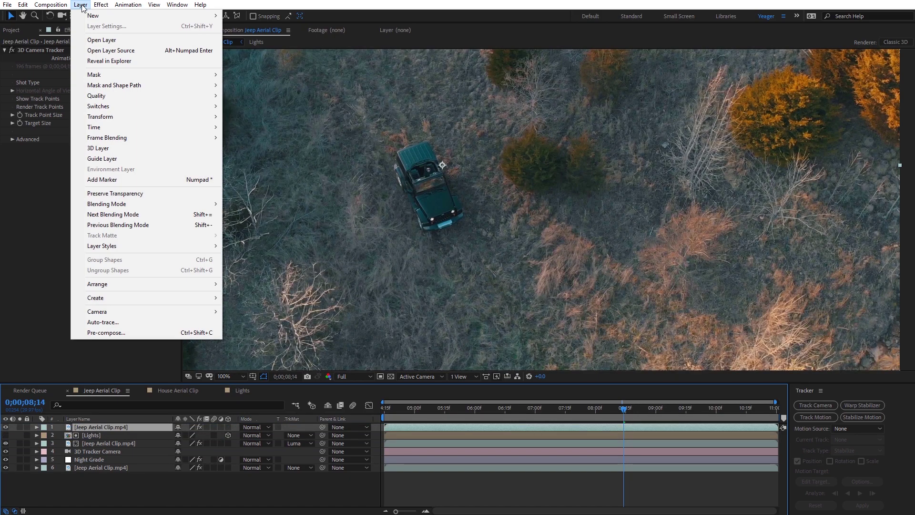
left_click(131, 331)
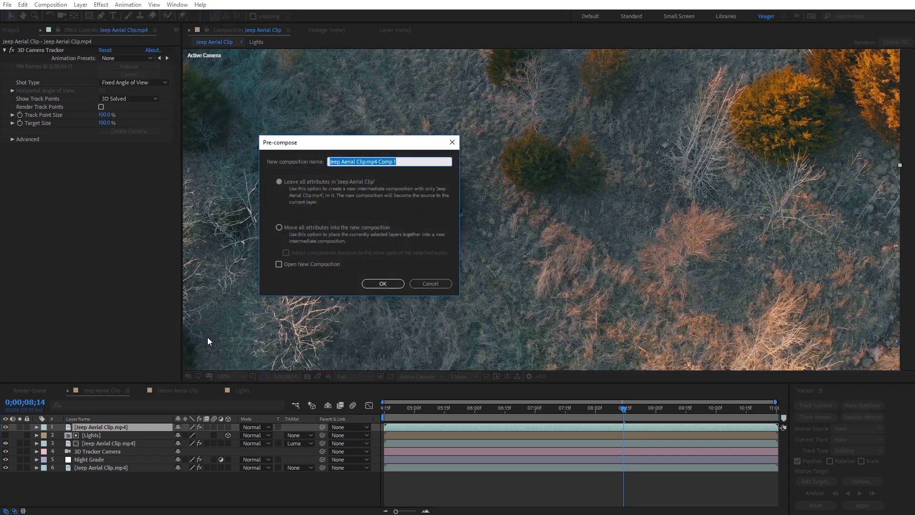
type("Headlight Bulbs")
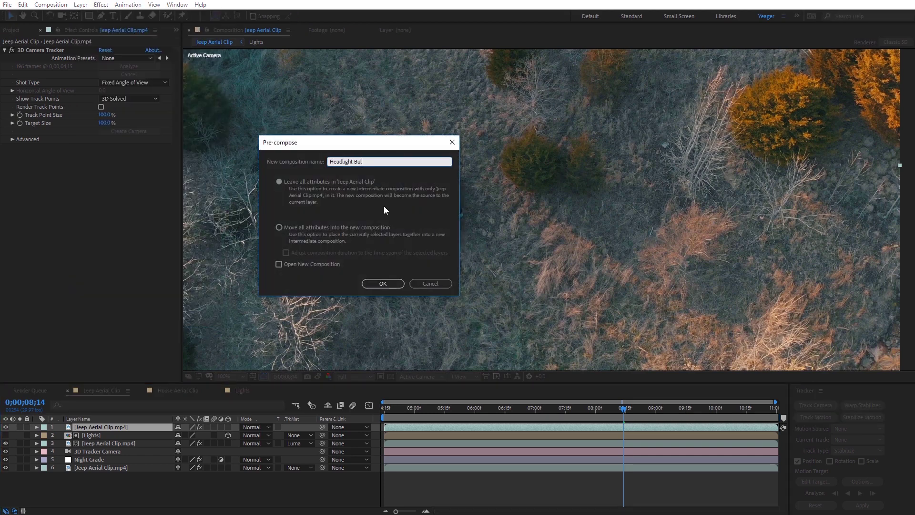
left_click(281, 227)
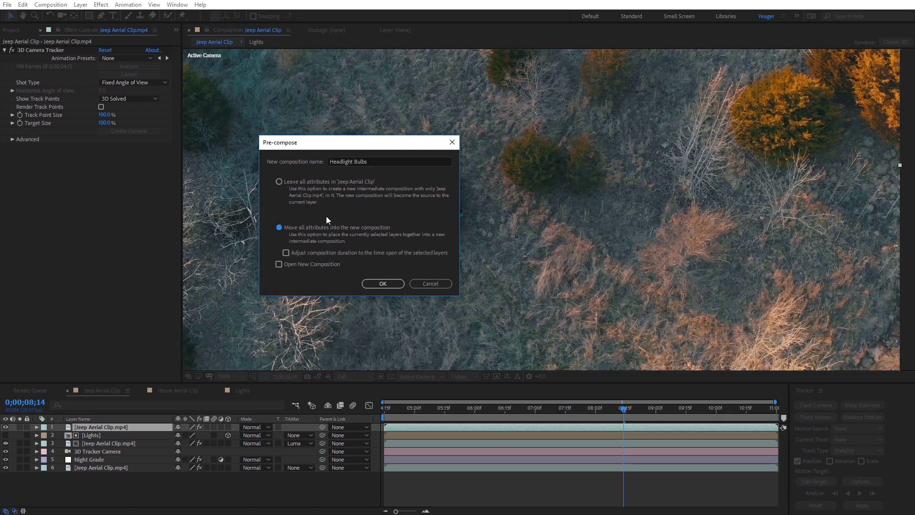
left_click(384, 283)
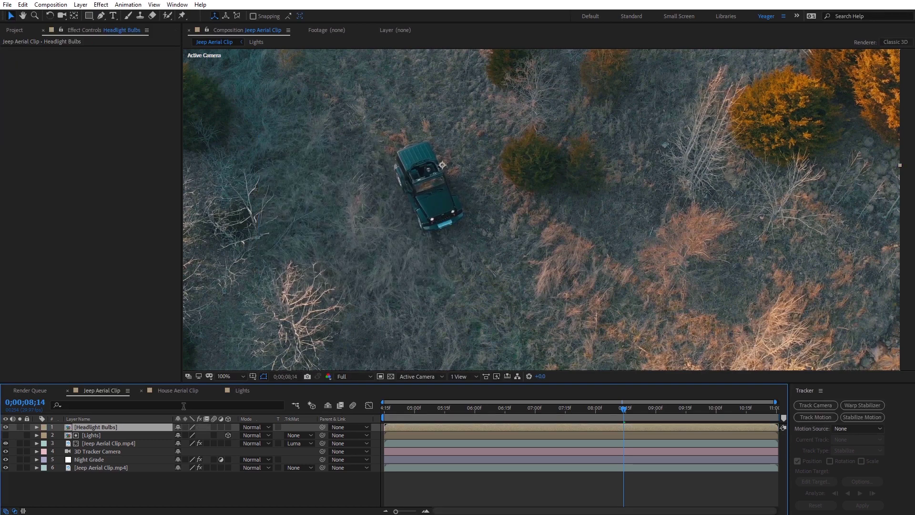
Step: Open the Headlight Bulbs composition and duplicate its Jeep Aerial Clip layer
double_click(113, 426)
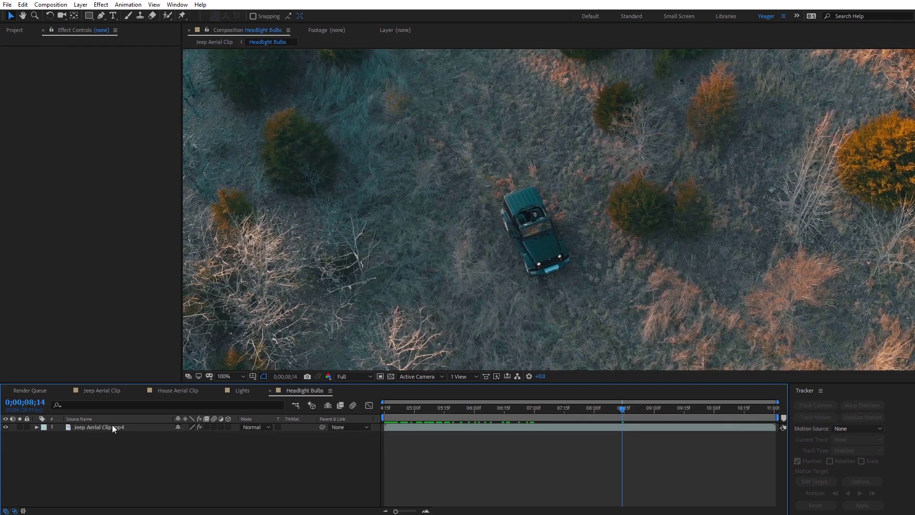
left_click(112, 426)
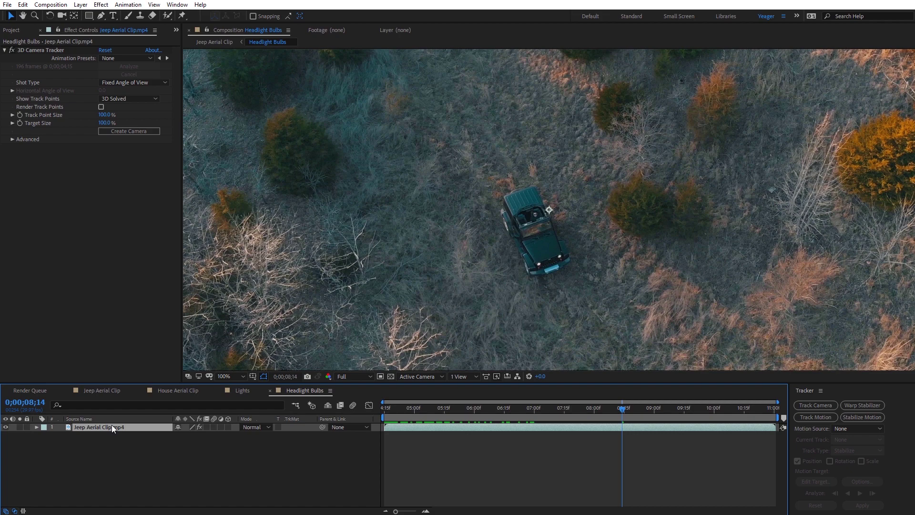
key("ctrl+d")
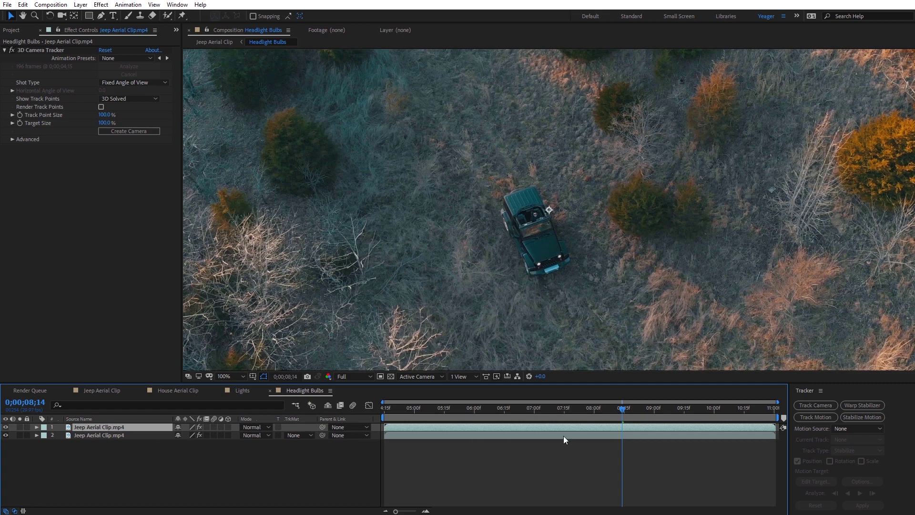
Step: At 0;00;11;00, draw a closed RotoBezier mask with the Pen tool around the Jeep's grille and both headlights on the top layer
left_click_drag(622, 412, 774, 416)
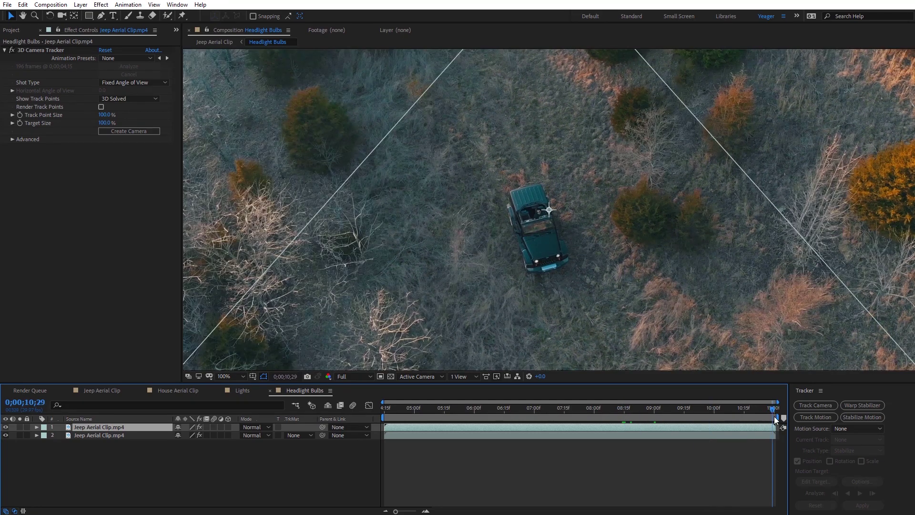
scroll(562, 272, "up", 2)
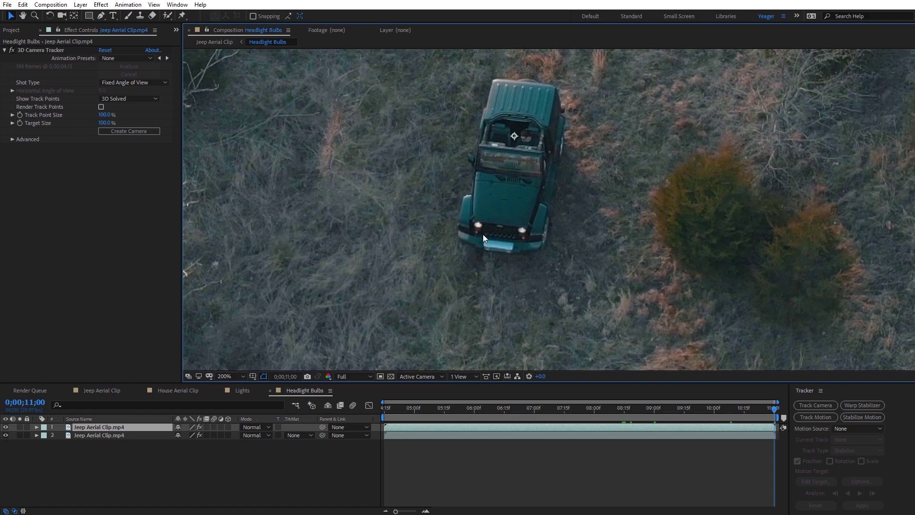
left_click(101, 17)
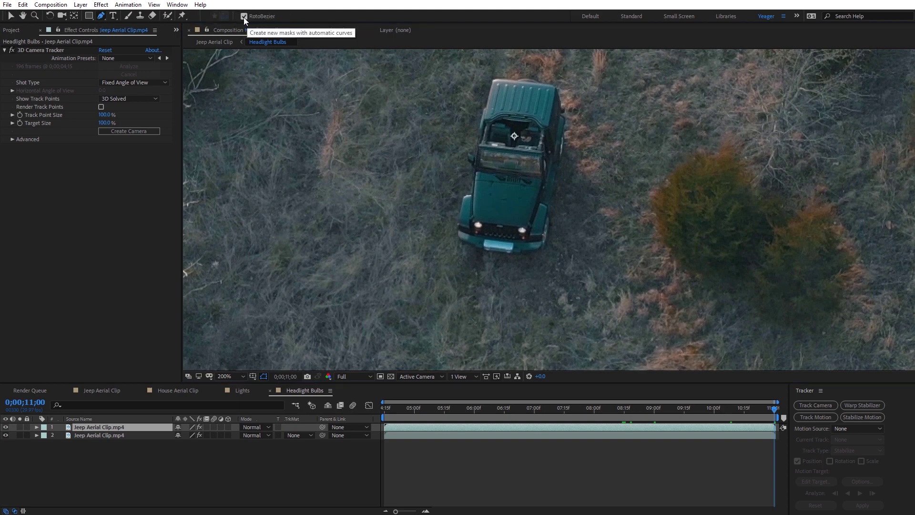
key("period")
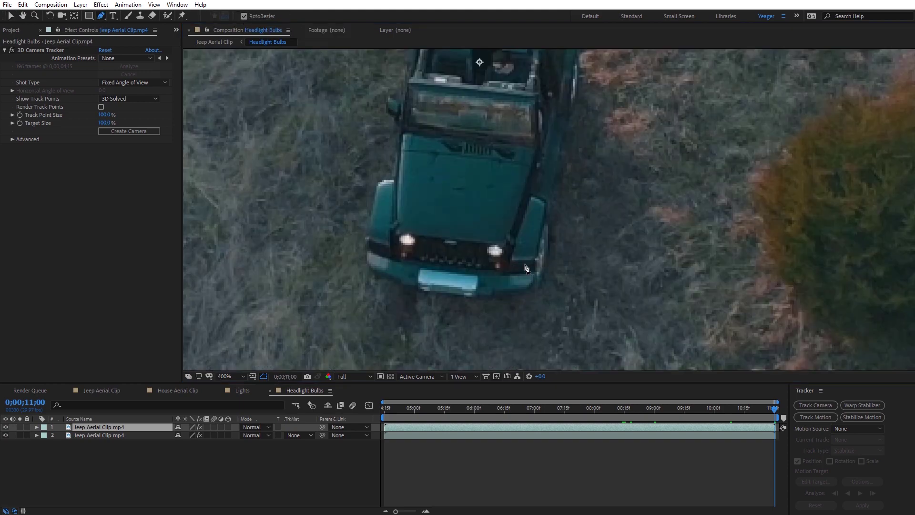
left_click(404, 228)
left_click(496, 241)
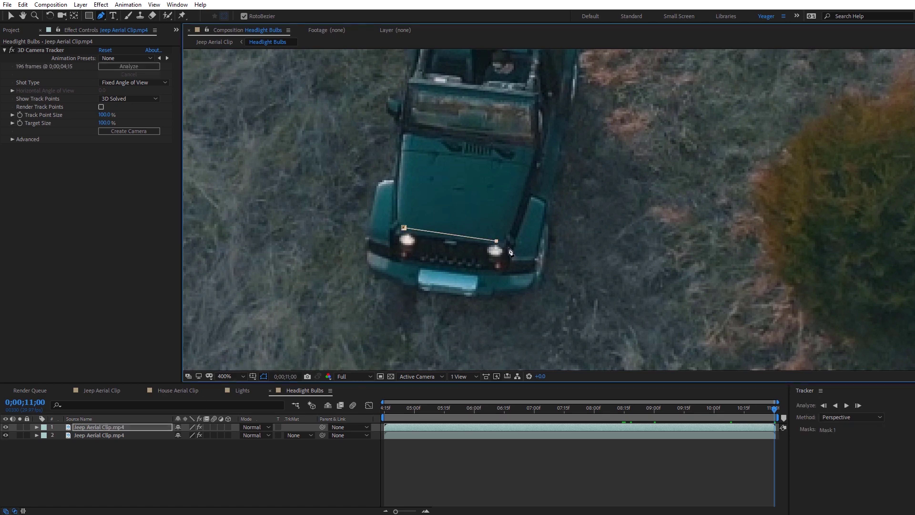
left_click(510, 247)
left_click(506, 262)
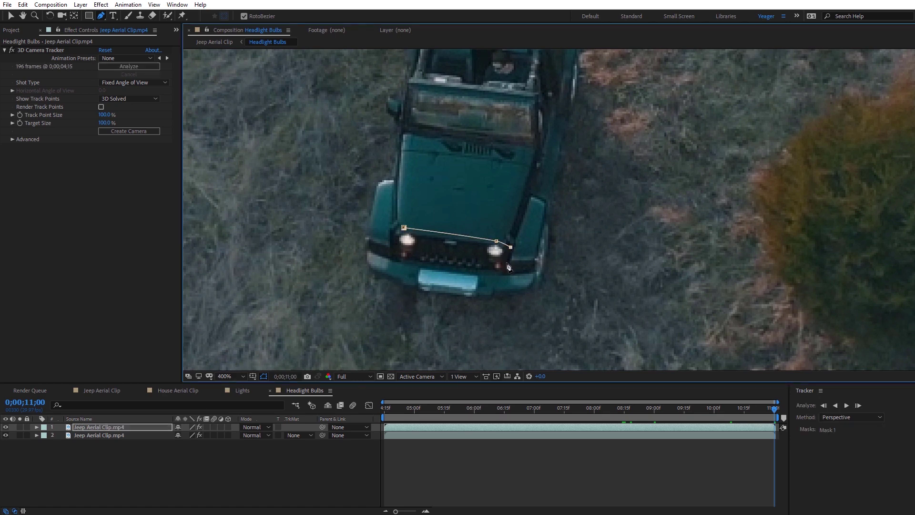
left_click(463, 262)
left_click(397, 252)
left_click(391, 236)
left_click(404, 228)
left_click_drag(496, 240, 497, 237)
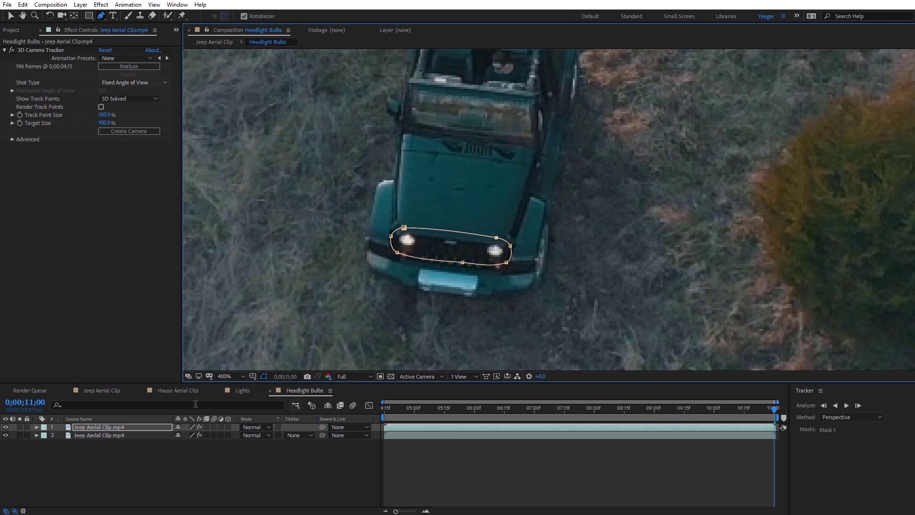
Step: Start keyframing Mask 1's path at 0;00;11;00, and at 0;00;09;19 rotate and move the mask to fit the Jeep's grille and headlights
key("m")
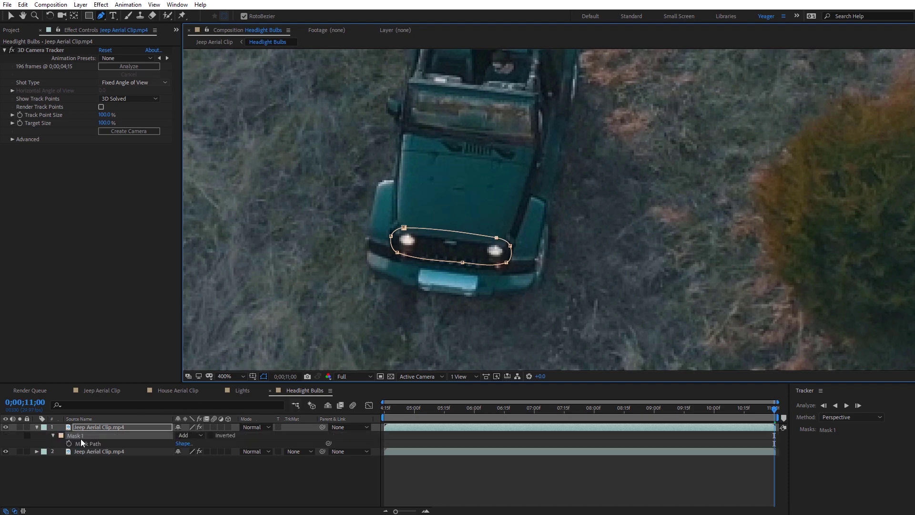
left_click(69, 443)
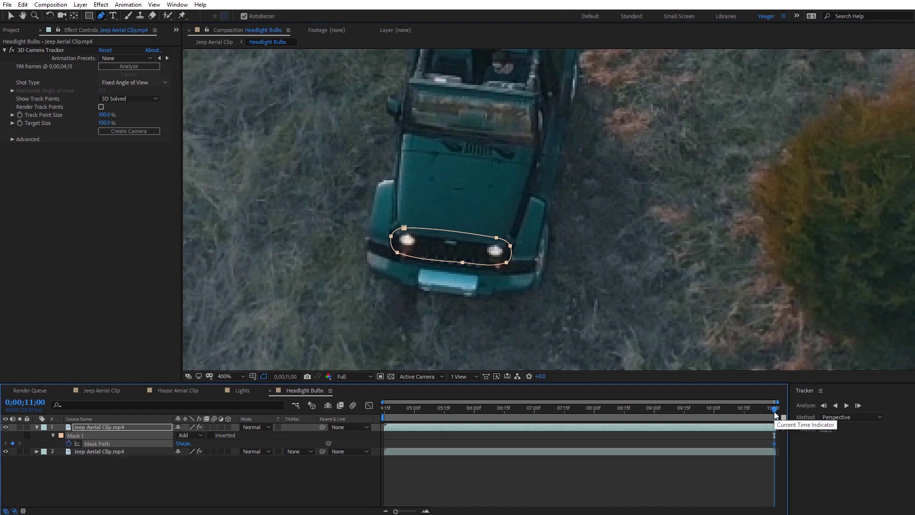
left_click_drag(774, 411, 692, 416)
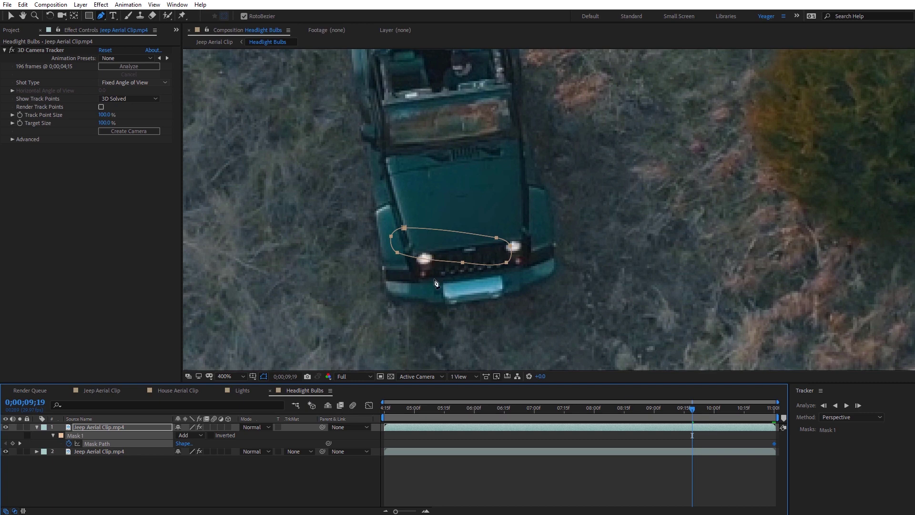
left_click(11, 16)
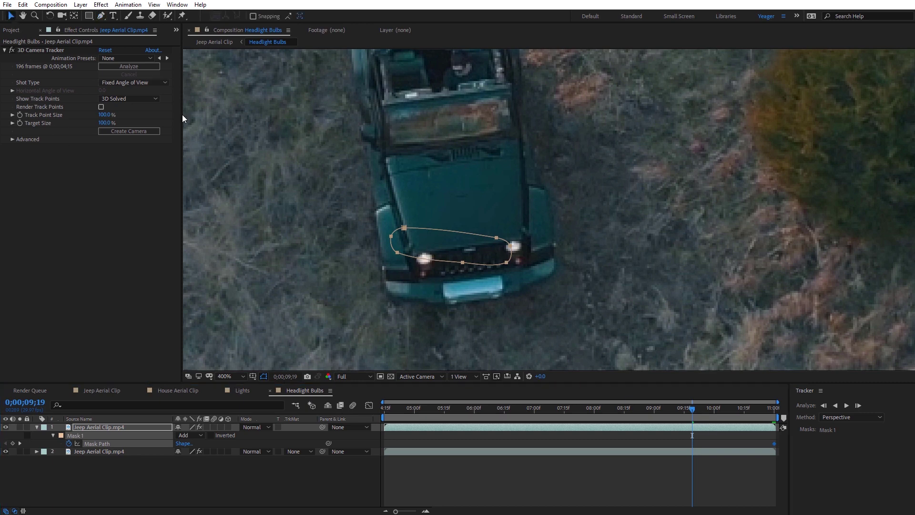
double_click(443, 233)
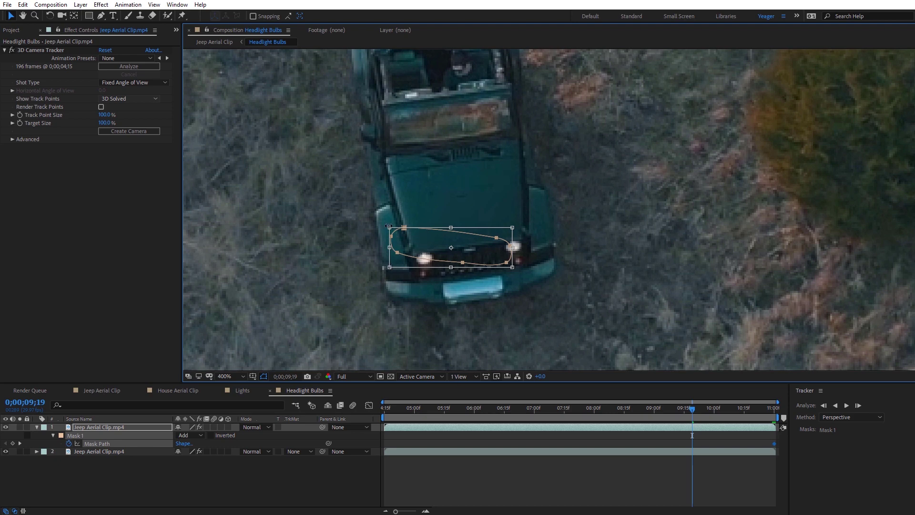
left_click_drag(388, 226, 387, 252)
left_click_drag(474, 251, 491, 254)
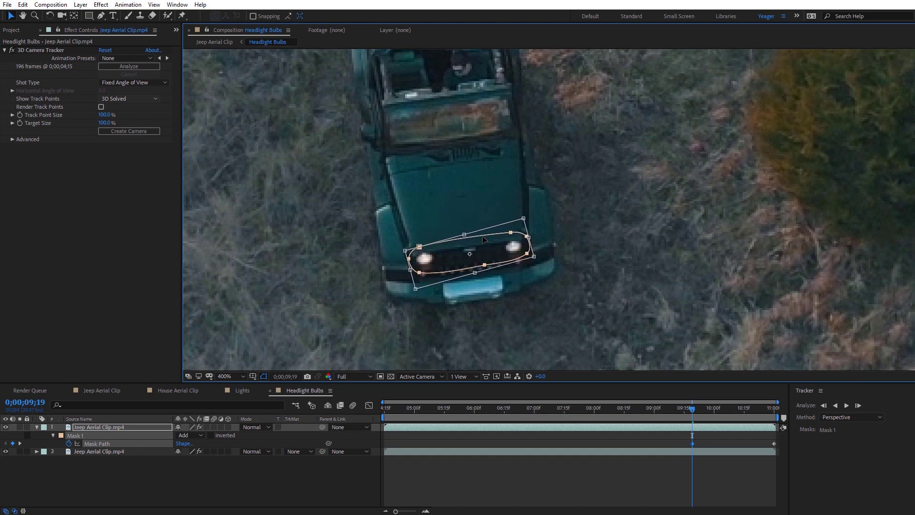
Step: At 0;00;08;04, rotate and reposition the mask so it encloses both headlights and the grille
left_click_drag(692, 407, 602, 417)
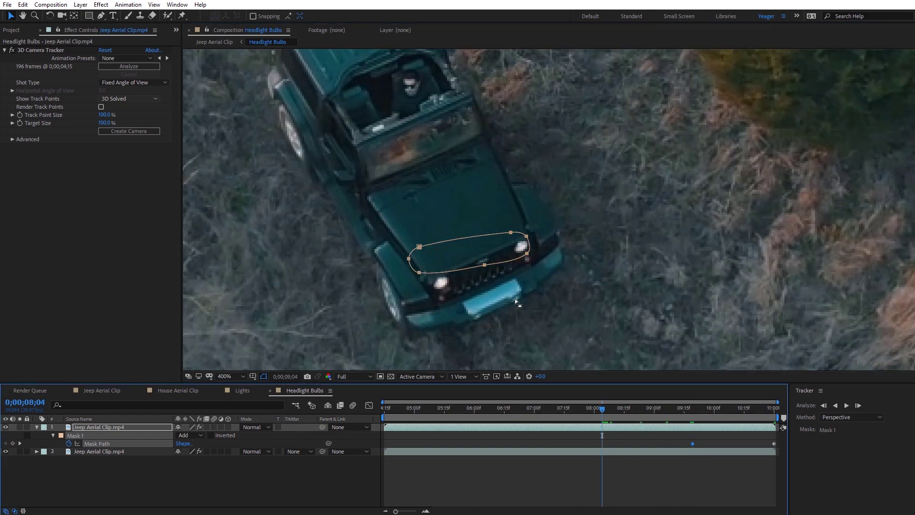
double_click(456, 243)
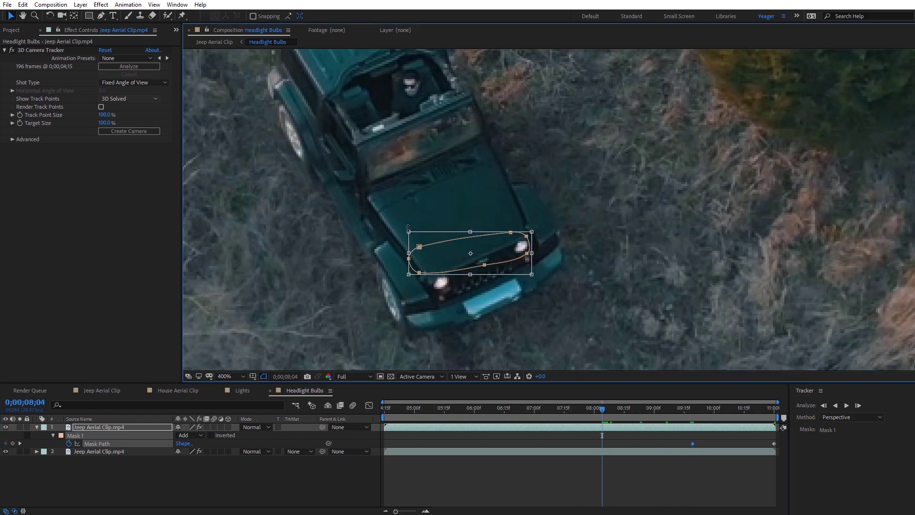
left_click_drag(406, 228, 401, 247)
left_click_drag(458, 258, 471, 270)
Step: At 0;00;06;26, move and rotate the mask to match the angle of the Jeep's front end
left_click_drag(591, 413, 525, 411)
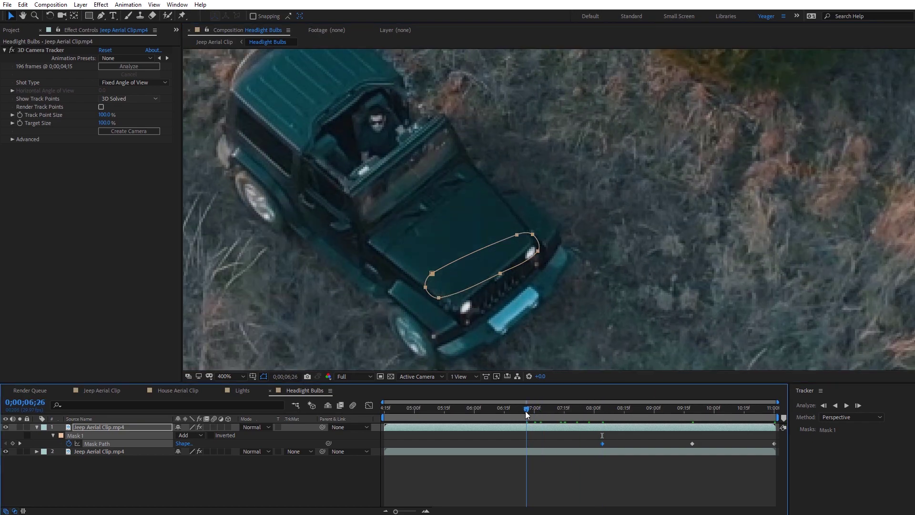
double_click(469, 257)
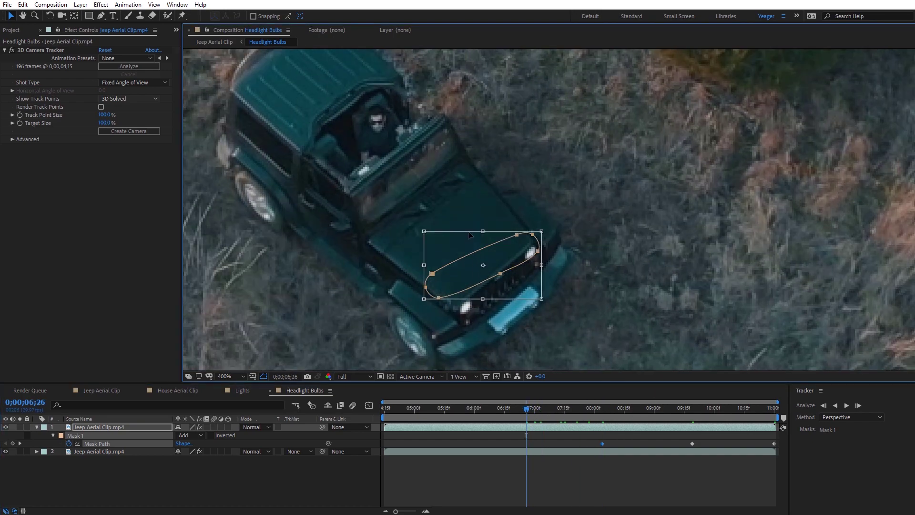
left_click_drag(499, 266, 515, 282)
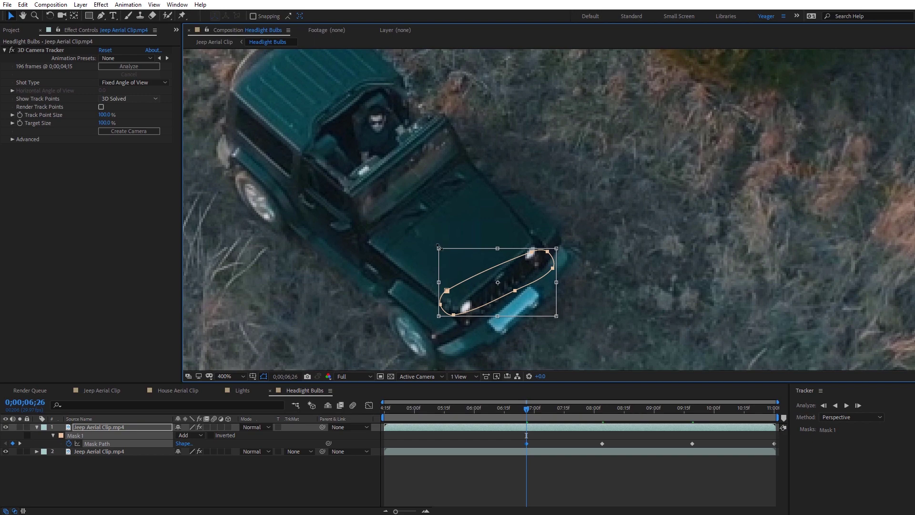
left_click_drag(439, 247, 445, 272)
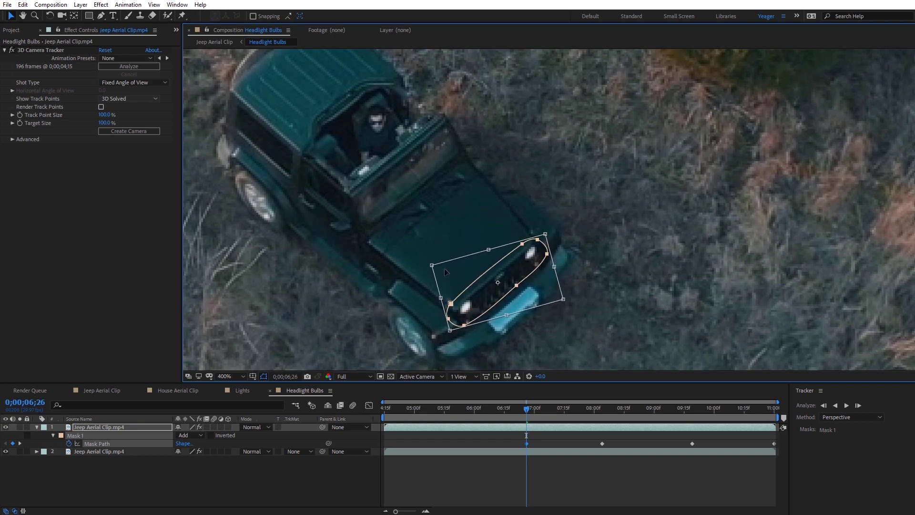
Step: At 0;00;05;27, shift the mask onto the grille, rotate it with the Jeep and fine-tune its position
left_click(468, 409)
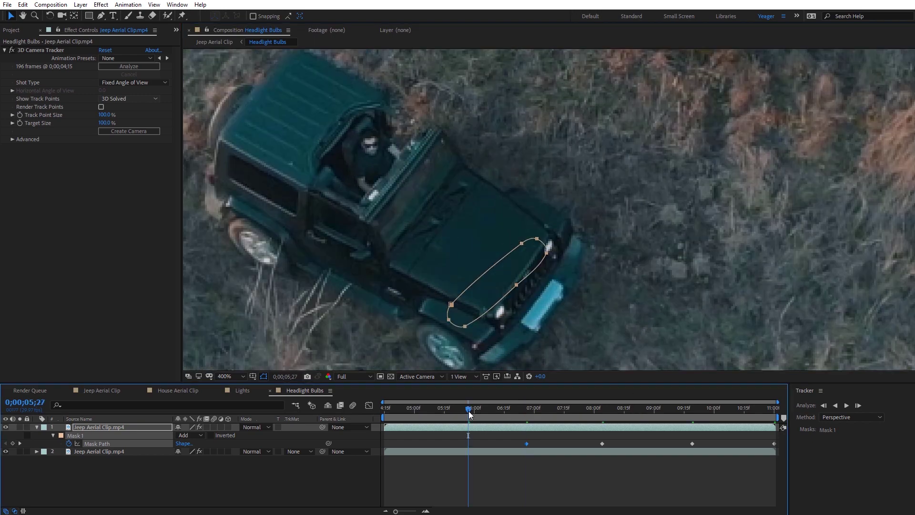
double_click(479, 284)
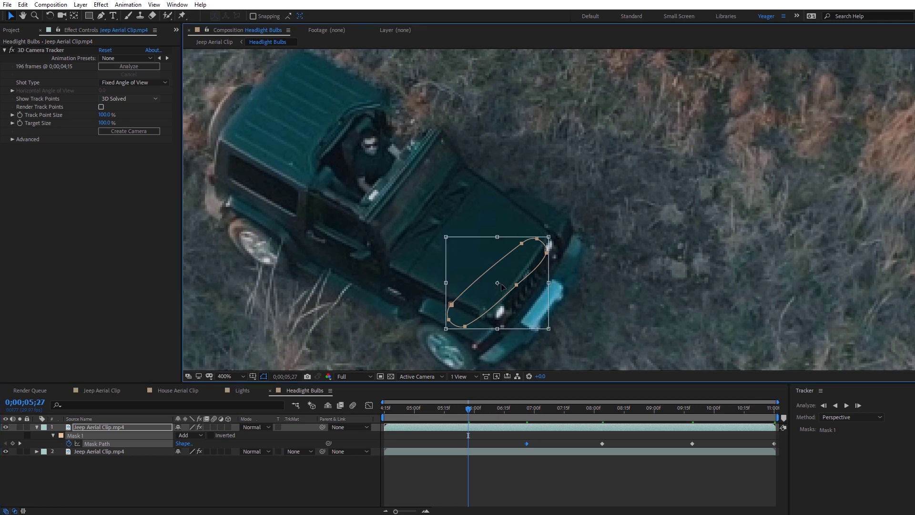
left_click_drag(504, 287, 537, 286)
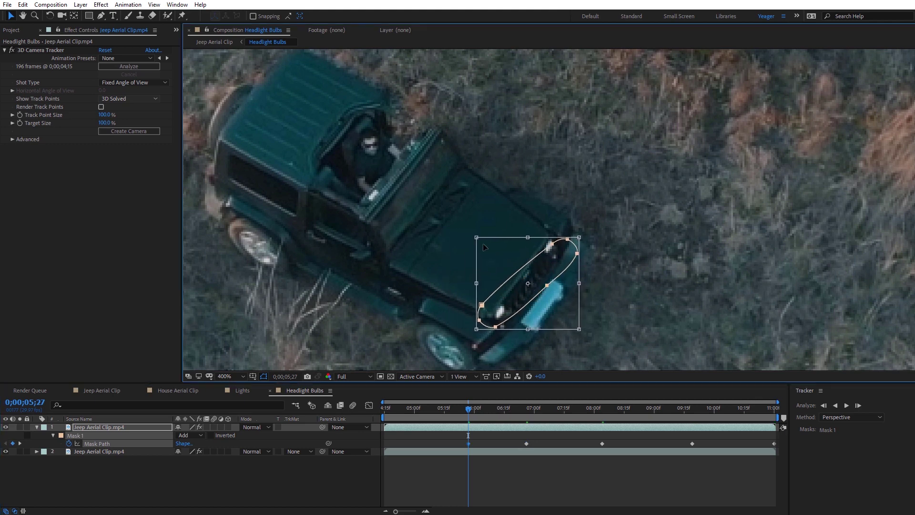
left_click_drag(483, 244, 465, 250)
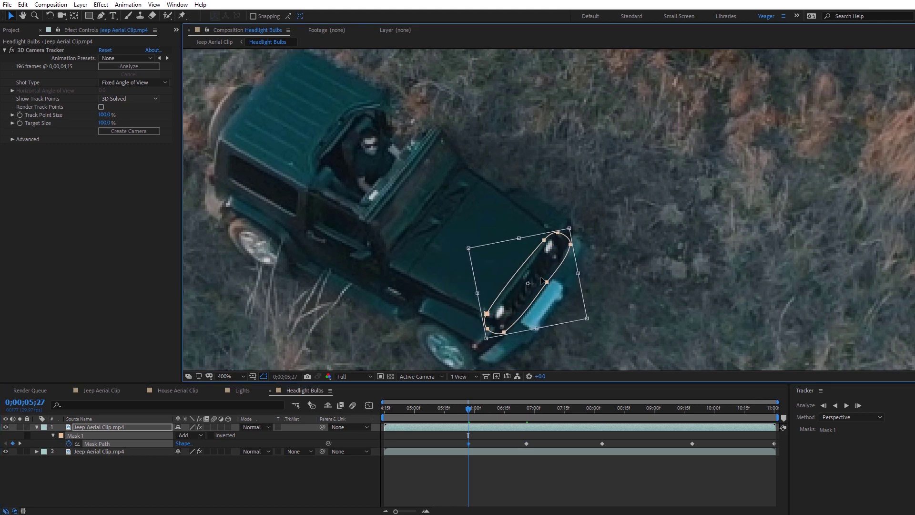
left_click_drag(534, 282, 538, 277)
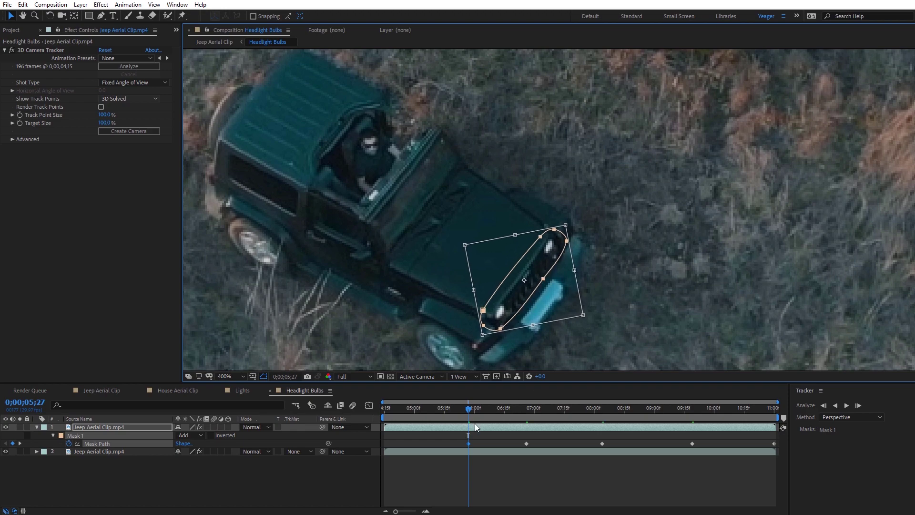
Step: At 0;00;04;29, move and rotate the mask around the Jeep's headlights, nudging it into alignment
left_click(414, 412)
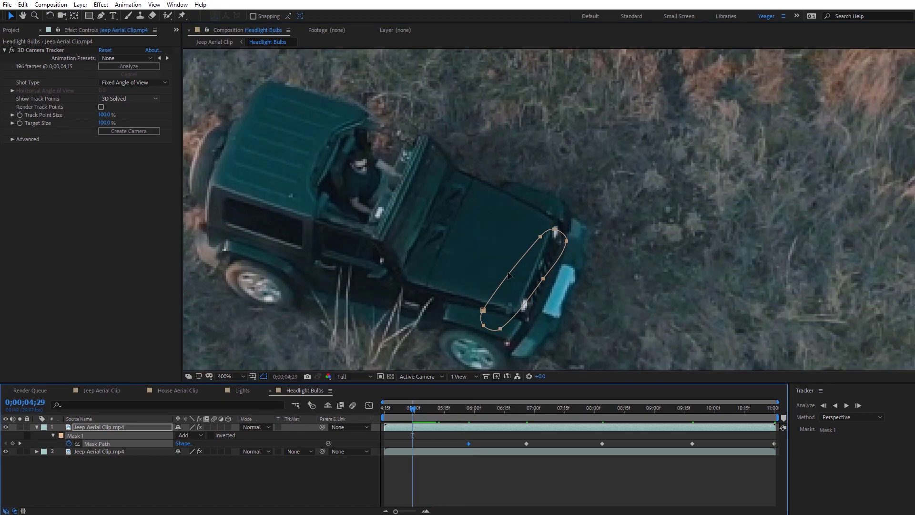
double_click(509, 276)
left_click_drag(532, 281, 551, 271)
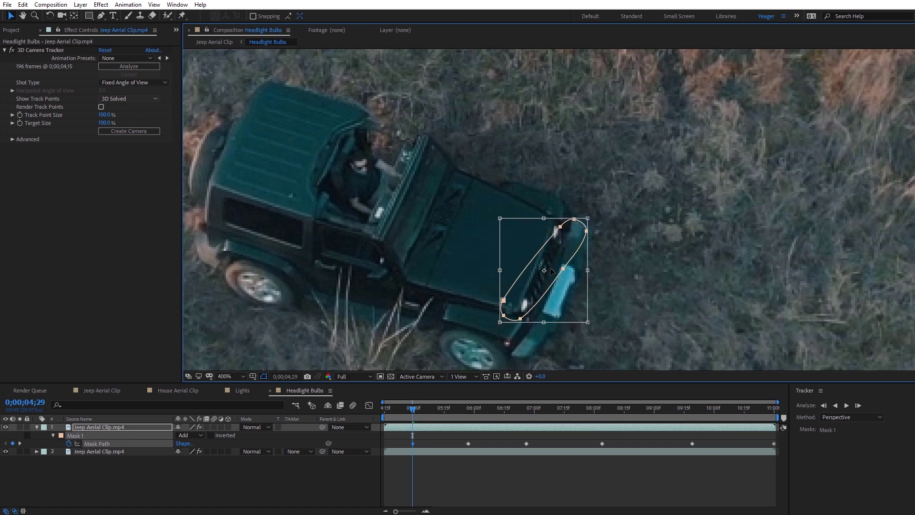
left_click_drag(497, 215, 487, 231)
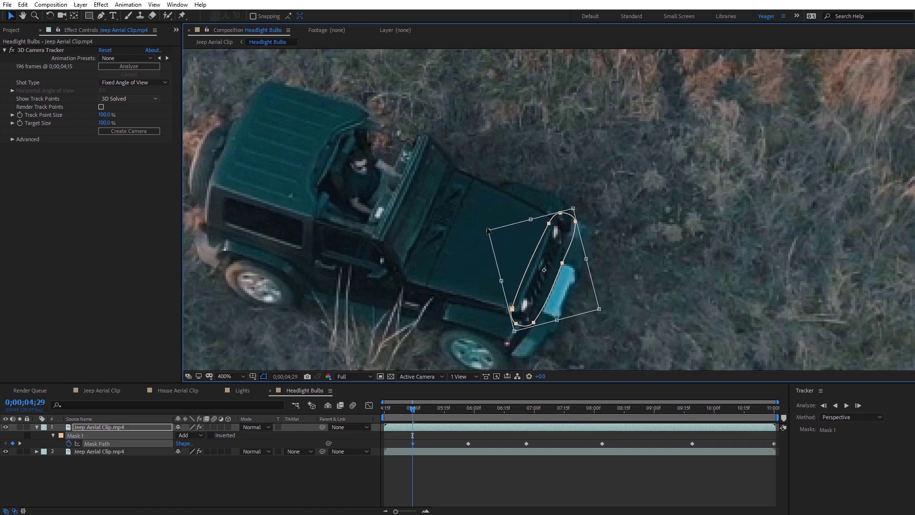
left_click_drag(553, 264, 548, 265)
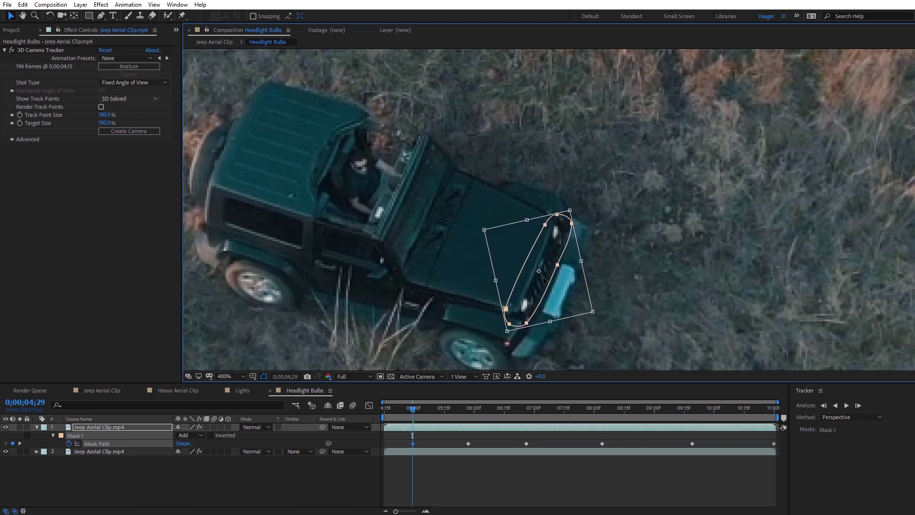
Step: At the clip's first frame, 0;00;04;15, realign the mask's position and rotation with the grille and both headlights
left_click_drag(413, 408, 374, 417)
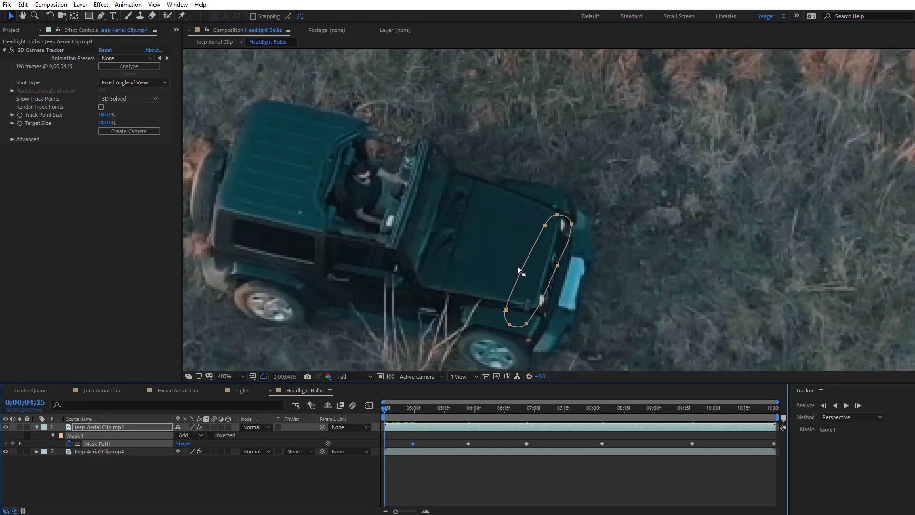
left_click(532, 273)
double_click(527, 271)
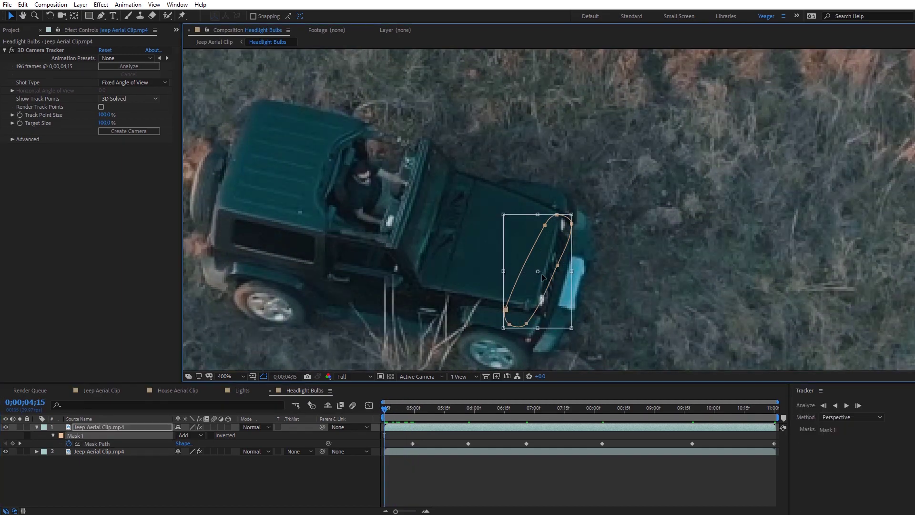
left_click_drag(544, 279, 556, 273)
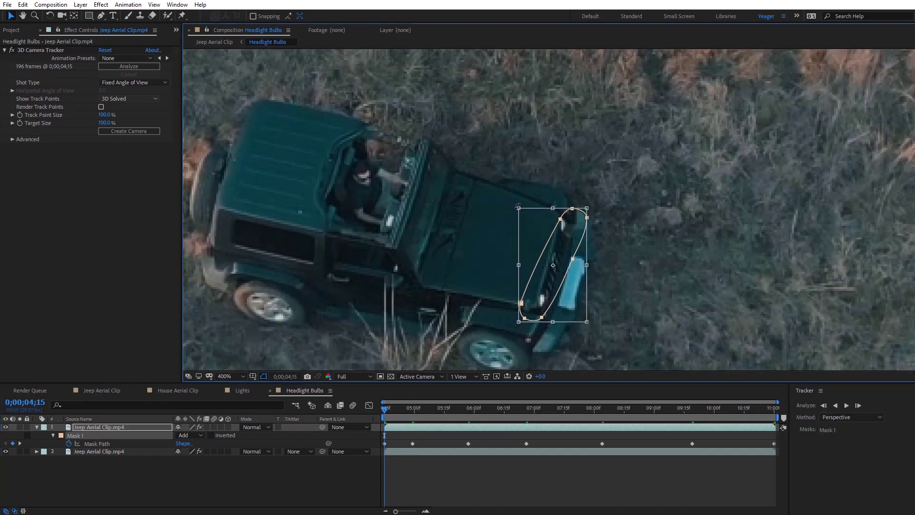
left_click_drag(517, 205, 504, 219)
left_click_drag(565, 262, 562, 261)
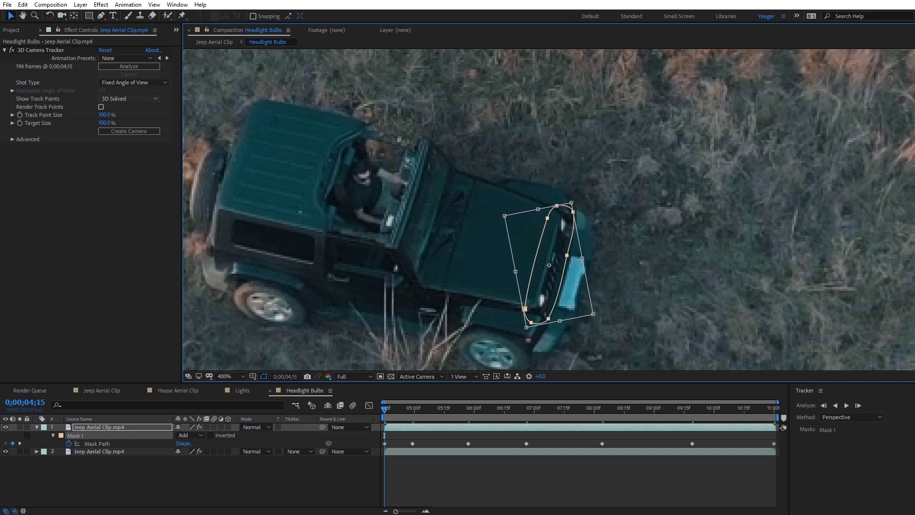
Step: Set Mask 1's feather to 6 pixels
left_click(53, 436)
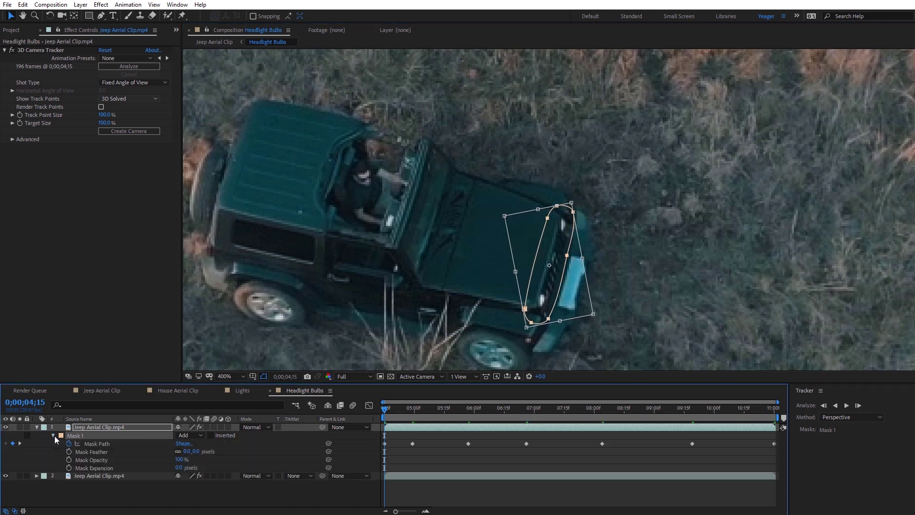
left_click(187, 451)
type("6")
key("Return")
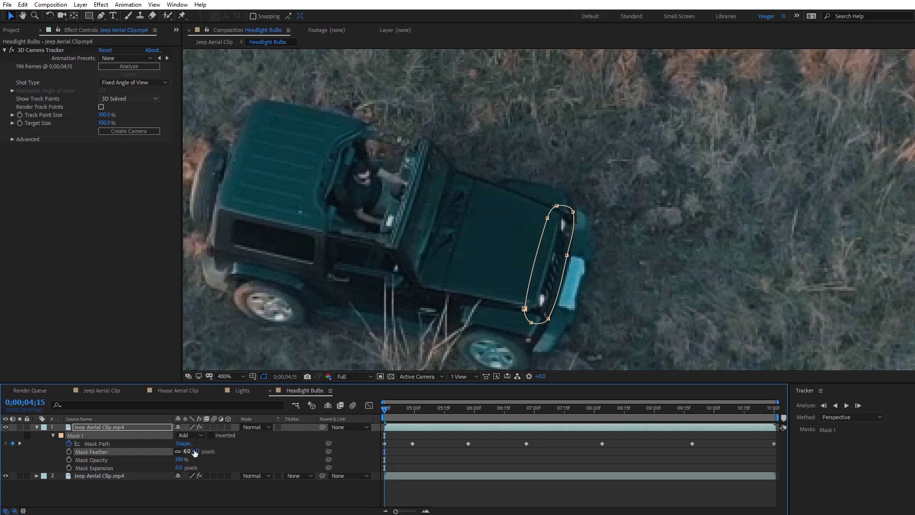
Step: Check the mask through the clip and adjust its points around the headlights at 0;00;08;25 and 0;00;10;13
left_click_drag(386, 409, 639, 417)
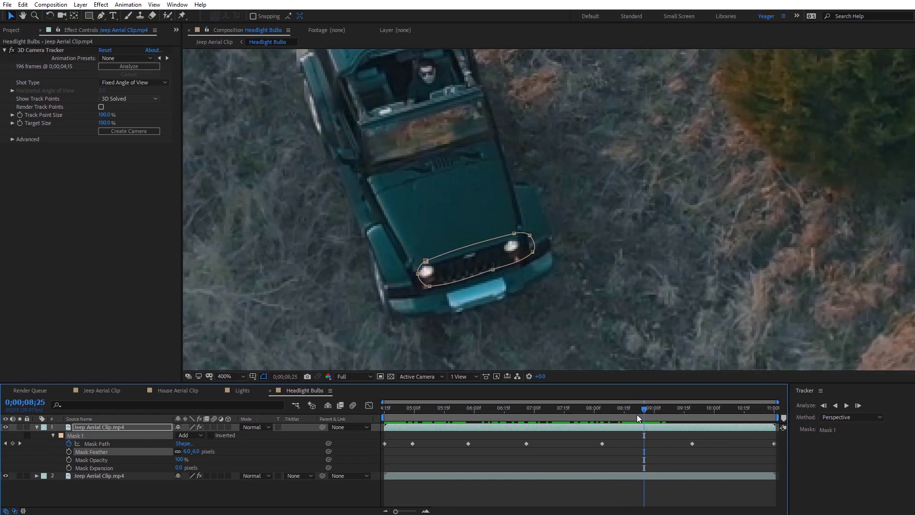
left_click_drag(418, 273, 419, 257)
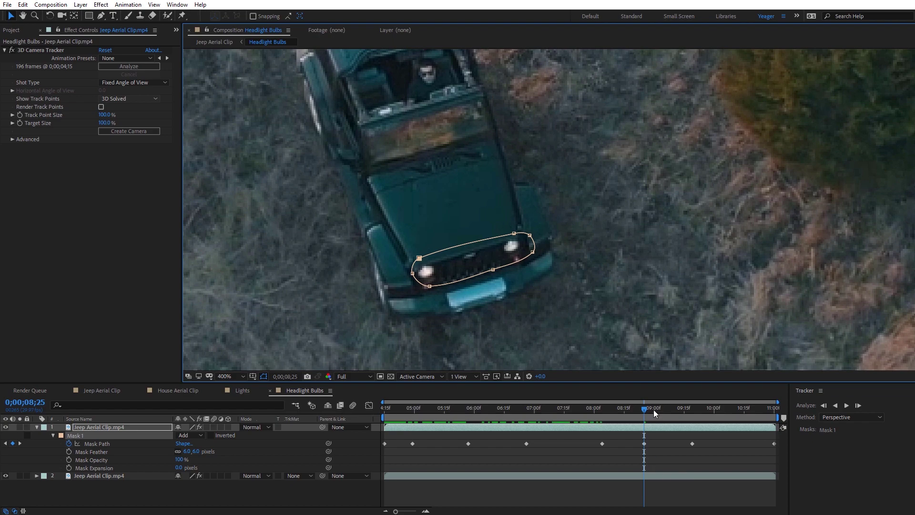
left_click_drag(653, 410, 741, 425)
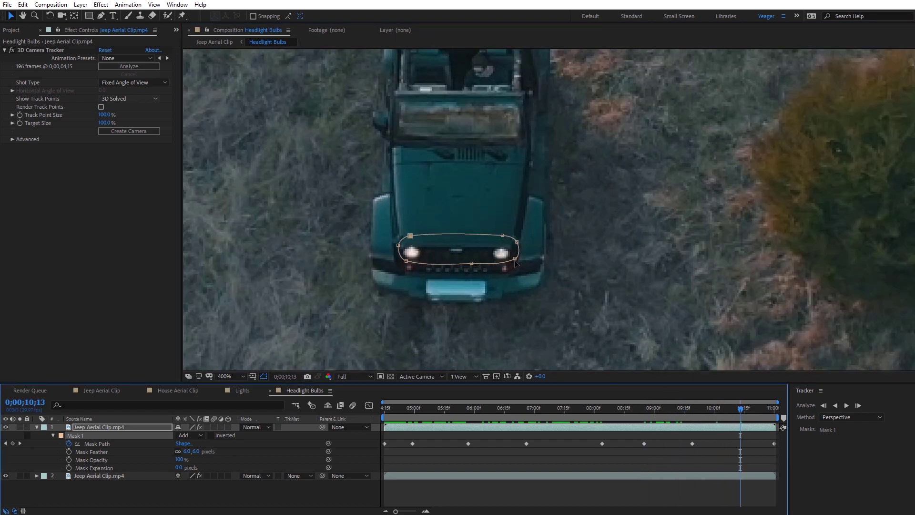
left_click_drag(515, 259, 515, 263)
left_click_drag(739, 405, 796, 425)
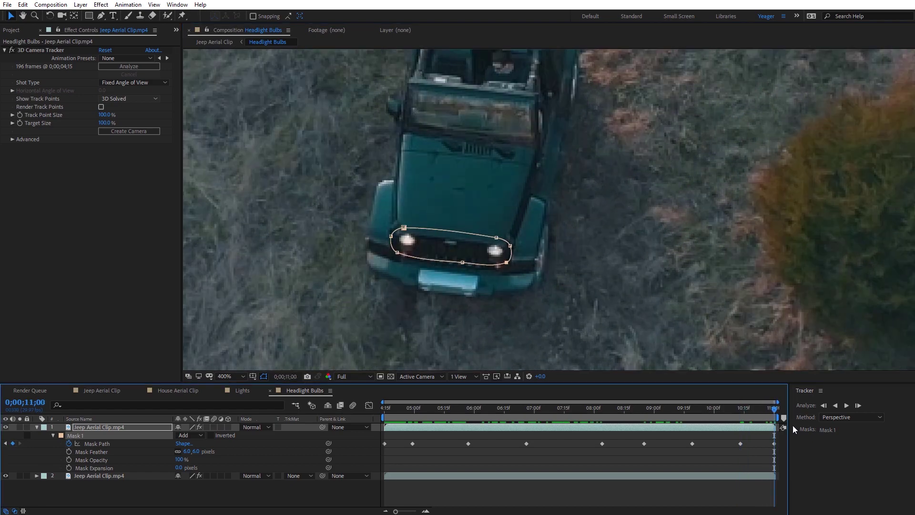
Step: Delete the 3D Camera Tracker effect from the top Jeep Aerial Clip layer
left_click(88, 428)
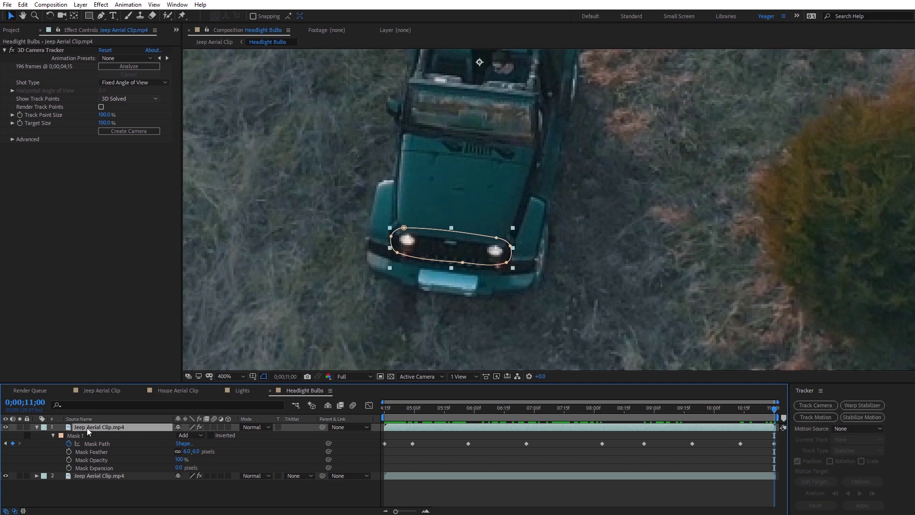
left_click(45, 50)
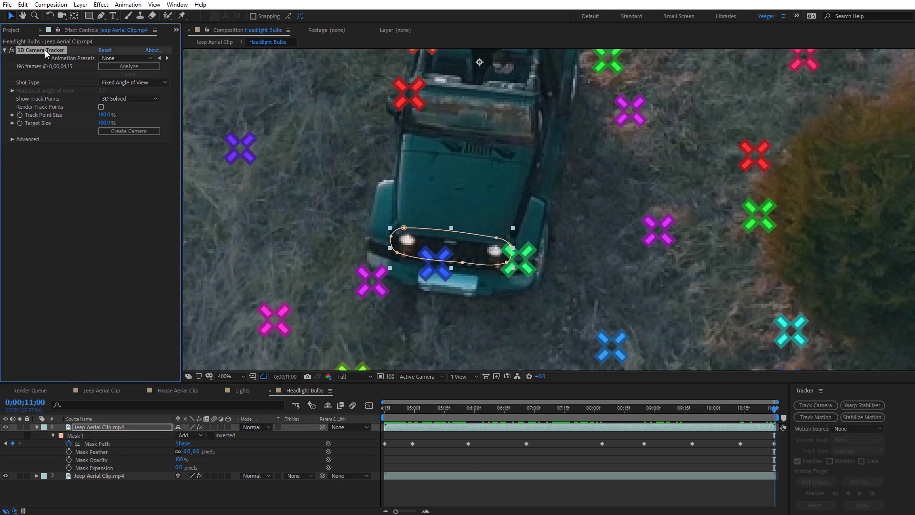
key("Delete")
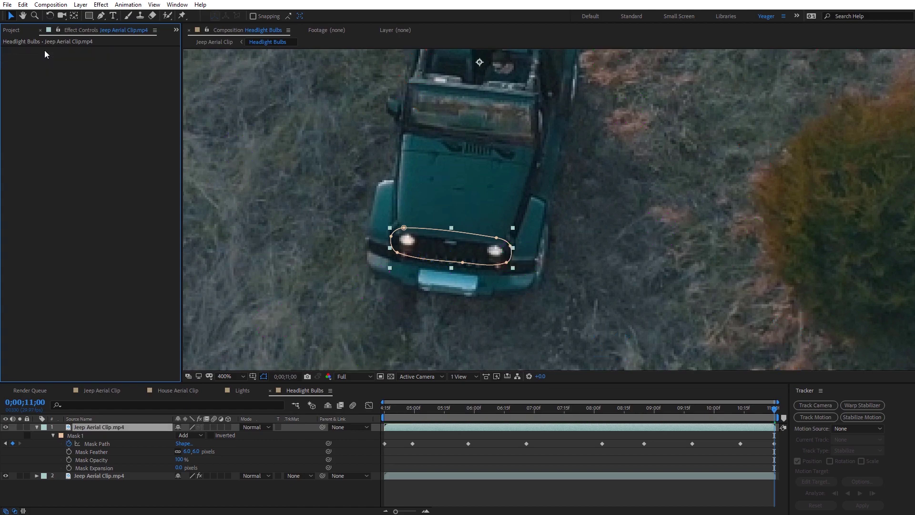
Step: Apply the Tint effect to the masked top Jeep Aerial Clip layer
left_click(106, 5)
mouse_move(146, 29)
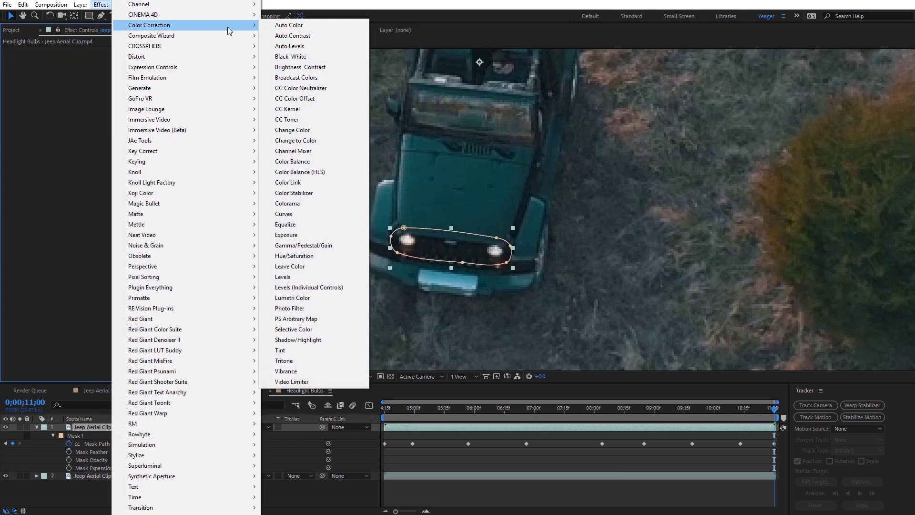
left_click(302, 349)
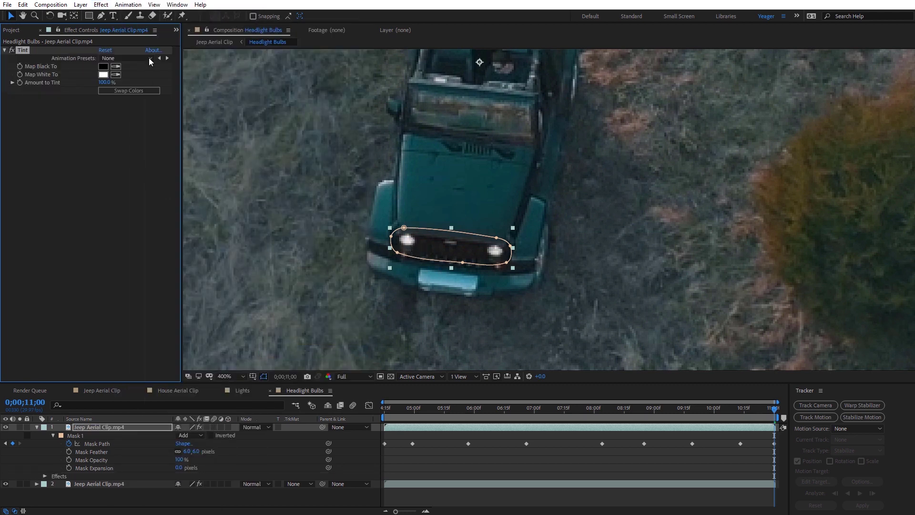
Step: Apply Levels to the masked layer and raise Input Black to about 3983.6 to crush the grille to black
left_click(101, 5)
mouse_move(160, 26)
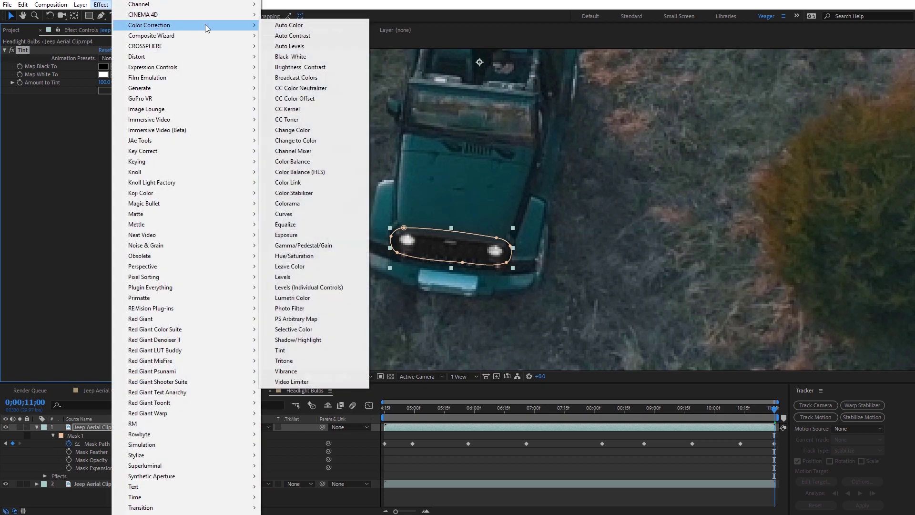
left_click(308, 276)
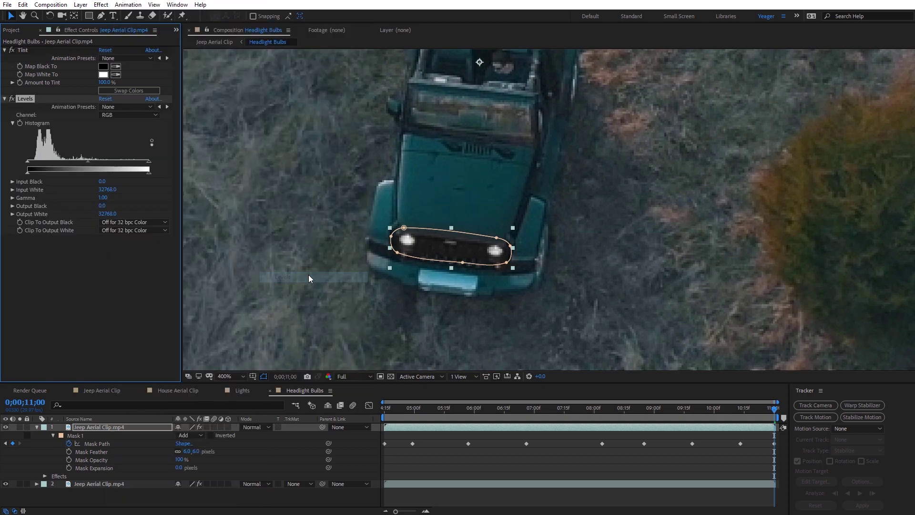
left_click_drag(27, 161, 42, 161)
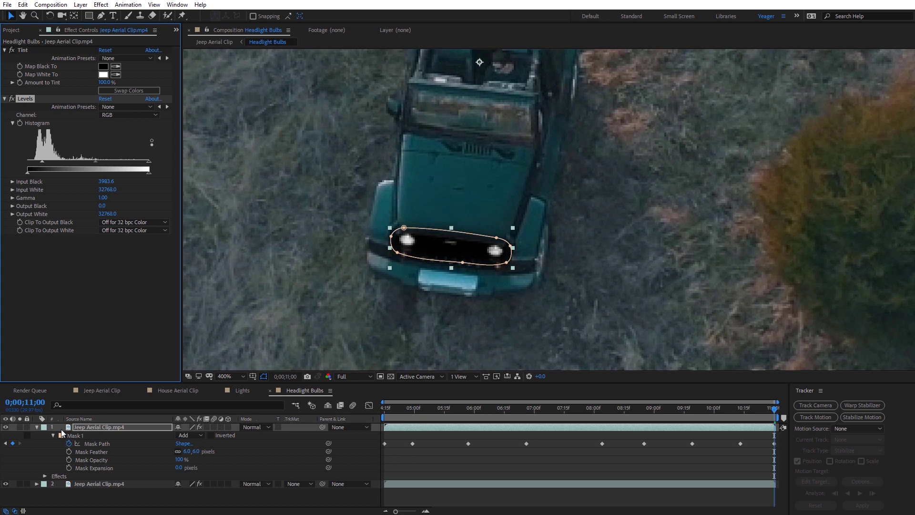
Step: Set the lower Jeep Aerial Clip layer's track matte to Luma, using the masked layer above it
left_click(36, 428)
left_click(83, 435)
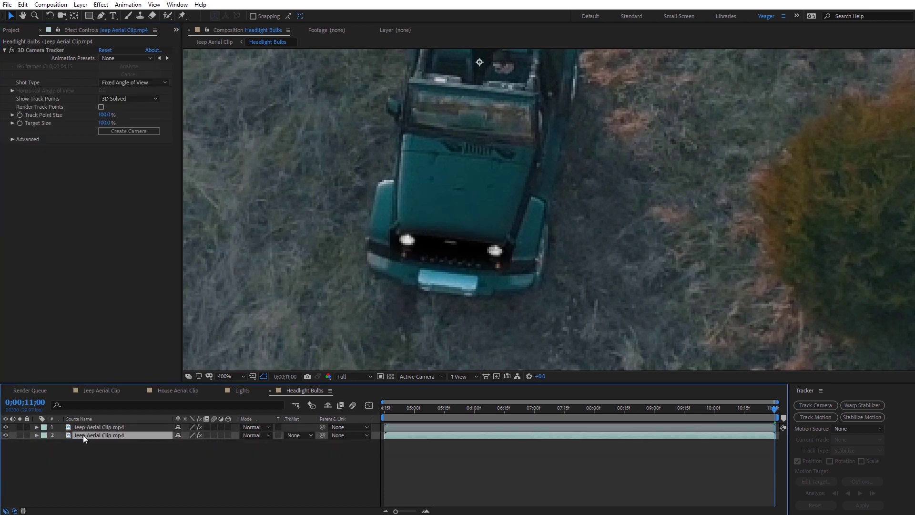
left_click(292, 435)
left_click(318, 481)
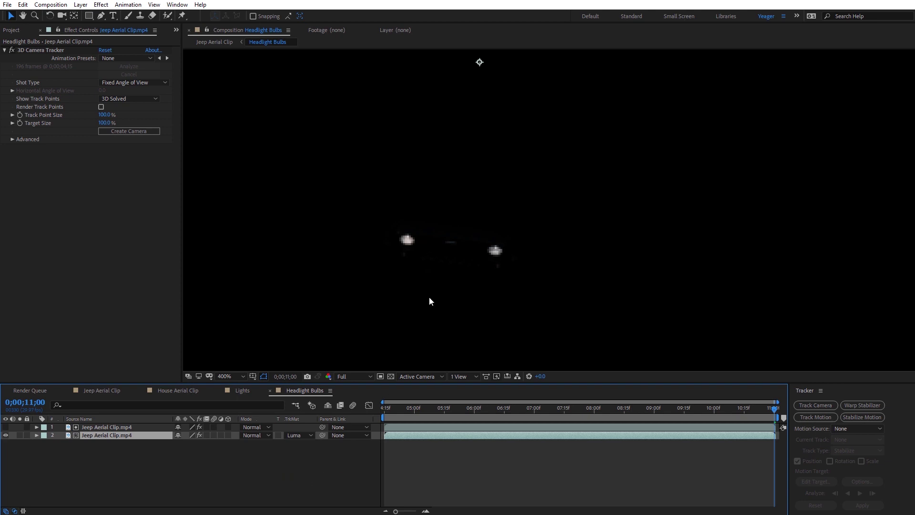
Step: Check the isolated headlights through the clip and against the transparency grid at 0;00;09;04
left_click_drag(393, 414, 663, 413)
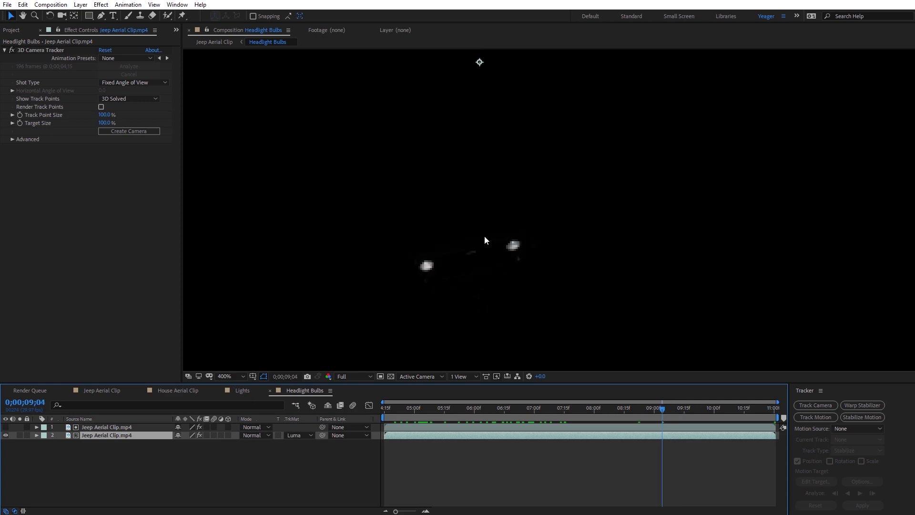
left_click(391, 377)
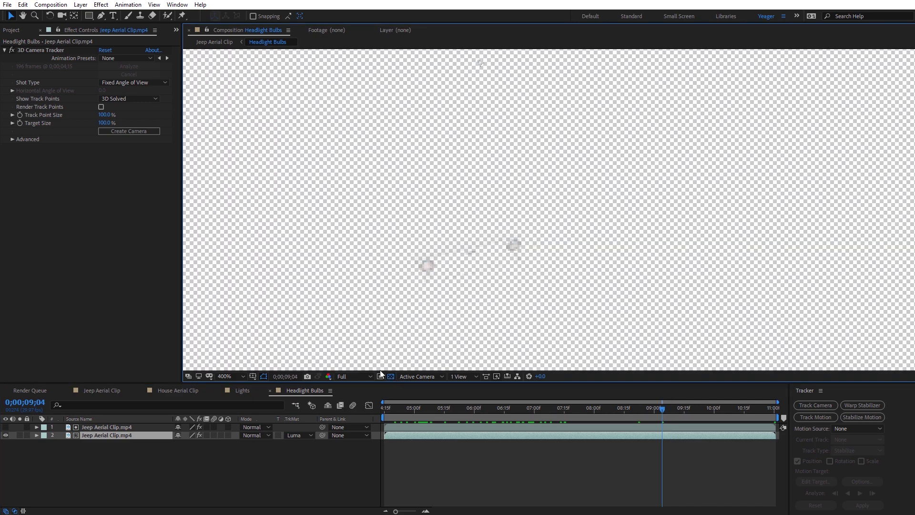
left_click(390, 376)
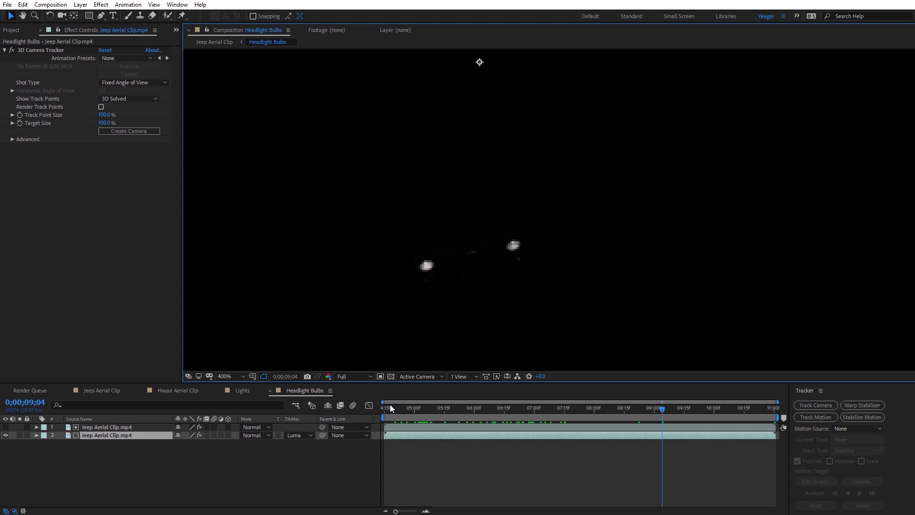
Step: In the Jeep Aerial Clip composition, apply a Glow effect to the Headlight Bulbs layer
left_click(93, 391)
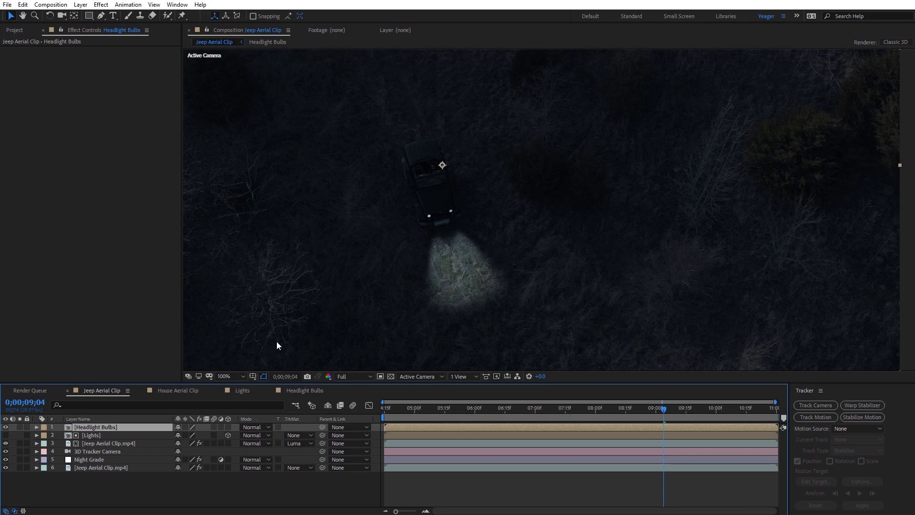
key("period")
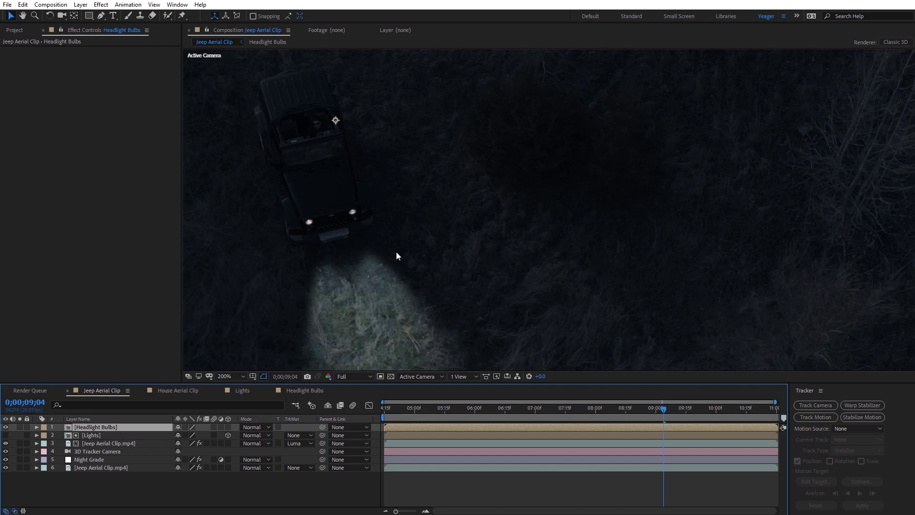
left_click_drag(396, 256, 527, 243)
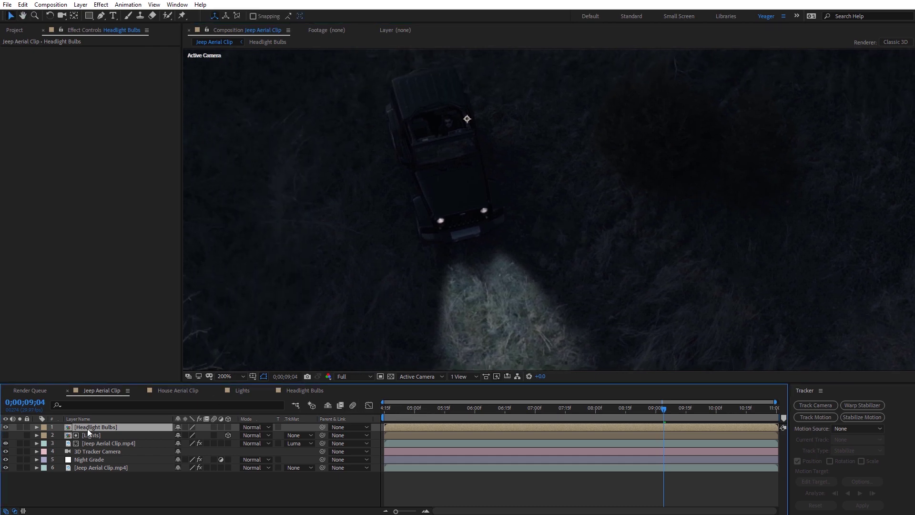
left_click(97, 5)
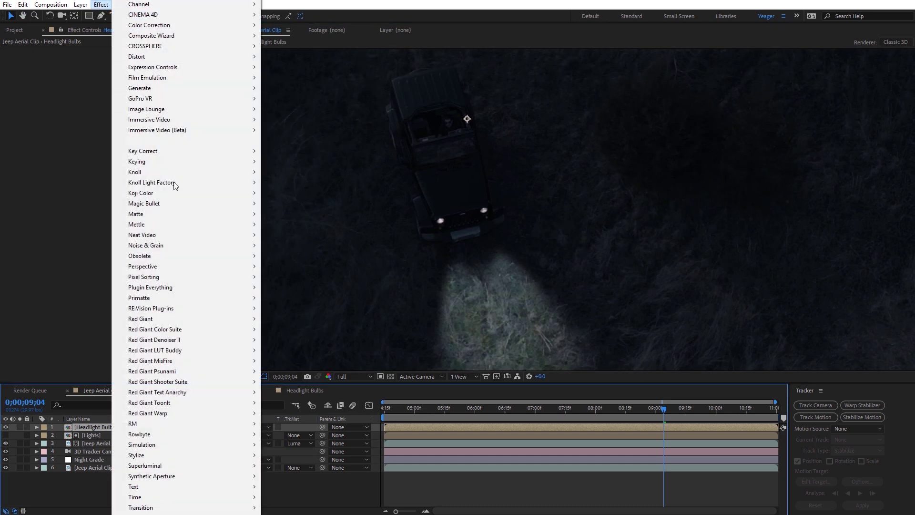
mouse_move(190, 455)
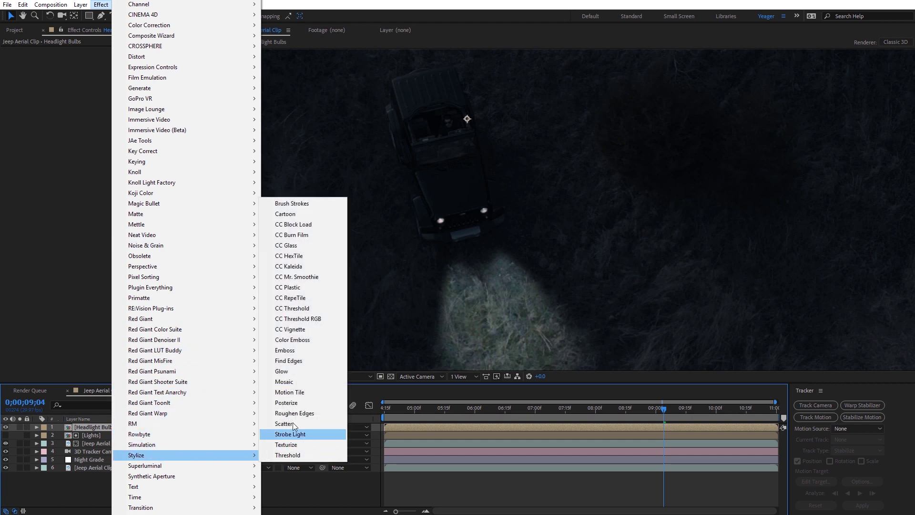
left_click(292, 373)
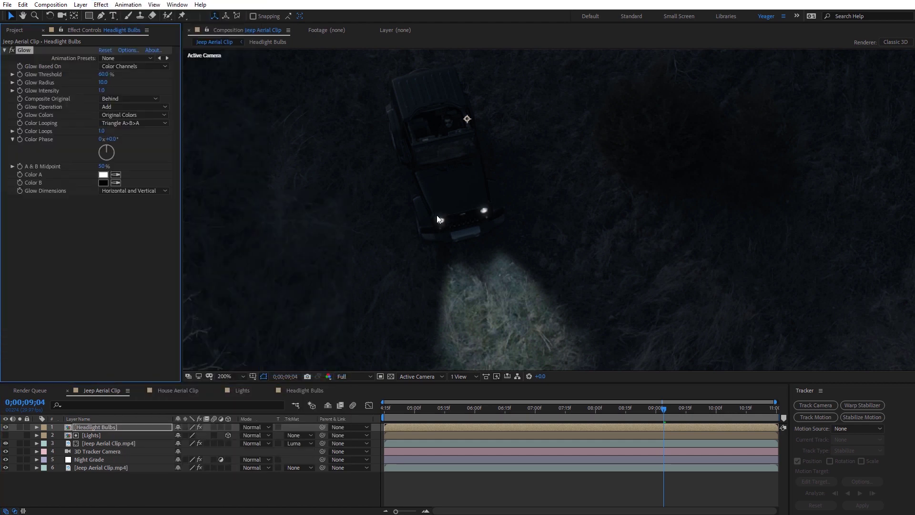
Step: Set the Glow's radius to 8 and its intensity to 1.5, and check the result through the clip
left_click_drag(107, 82, 121, 90)
key("comma")
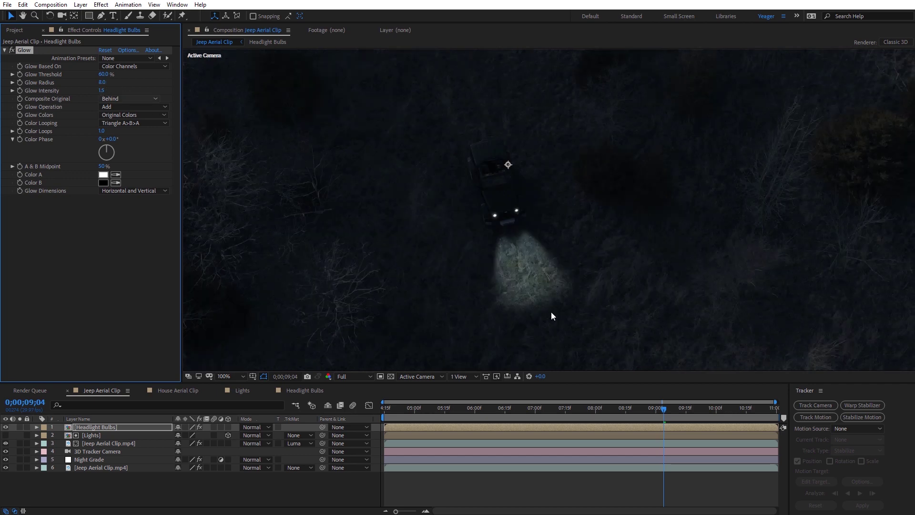
left_click_drag(614, 409, 410, 418)
left_click_drag(473, 416, 422, 402)
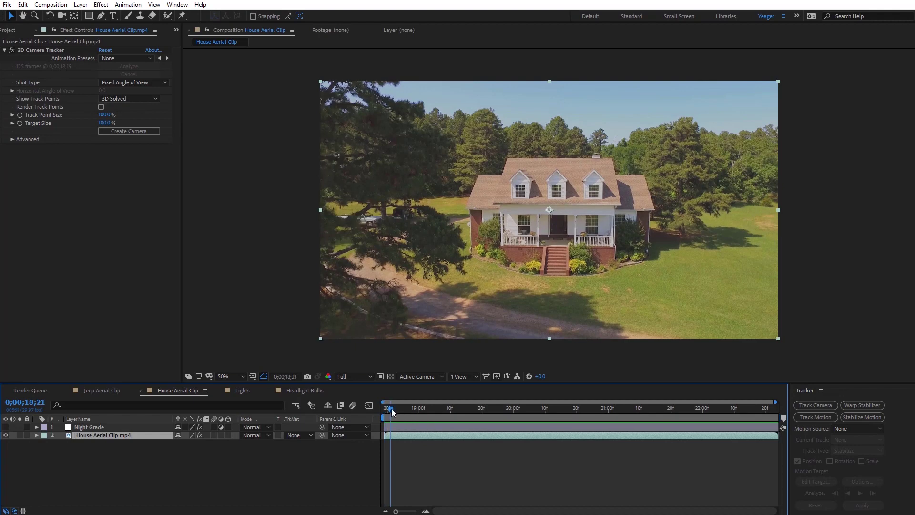
Step: Examine the House Aerial Clip's first frame at 0;00;18;19 with and without the Night Grade layer
mouse_move(391, 413)
left_mouse_down()
mouse_move(620, 420)
mouse_move(664, 410)
mouse_move(381, 405)
left_mouse_up()
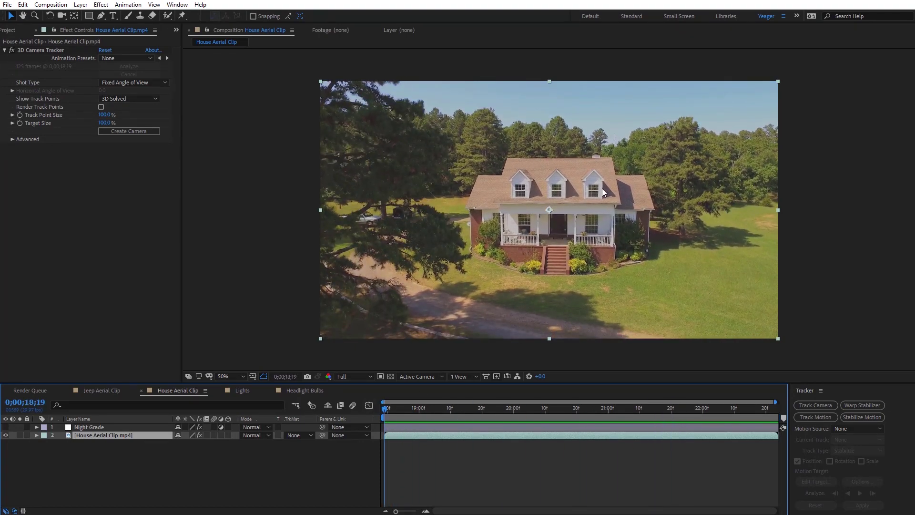
key("slash")
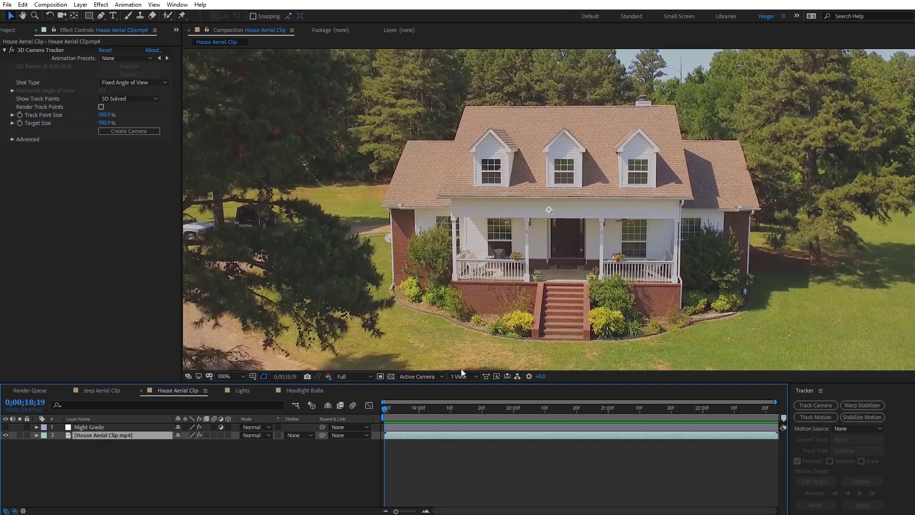
mouse_move(388, 411)
left_mouse_down()
mouse_move(476, 407)
mouse_move(378, 409)
left_mouse_up()
left_click(117, 427)
left_click(6, 427)
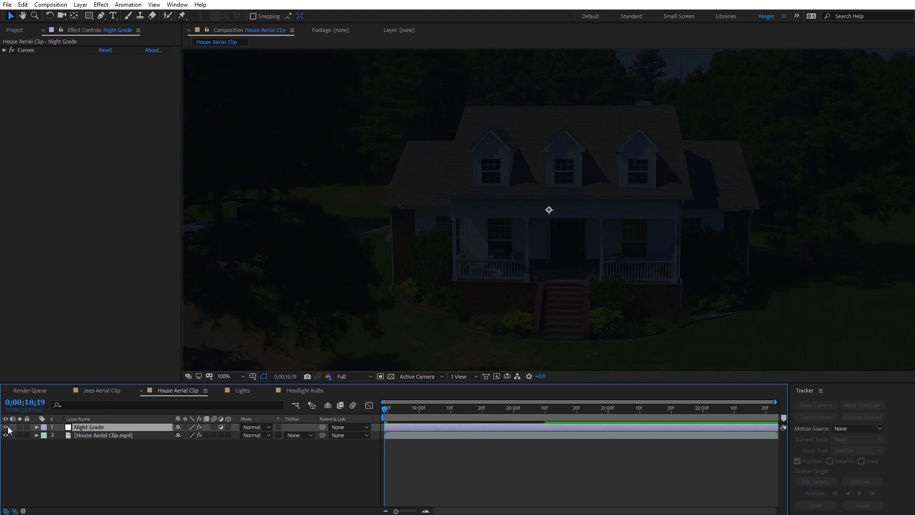
scroll(464, 211, "down", 2)
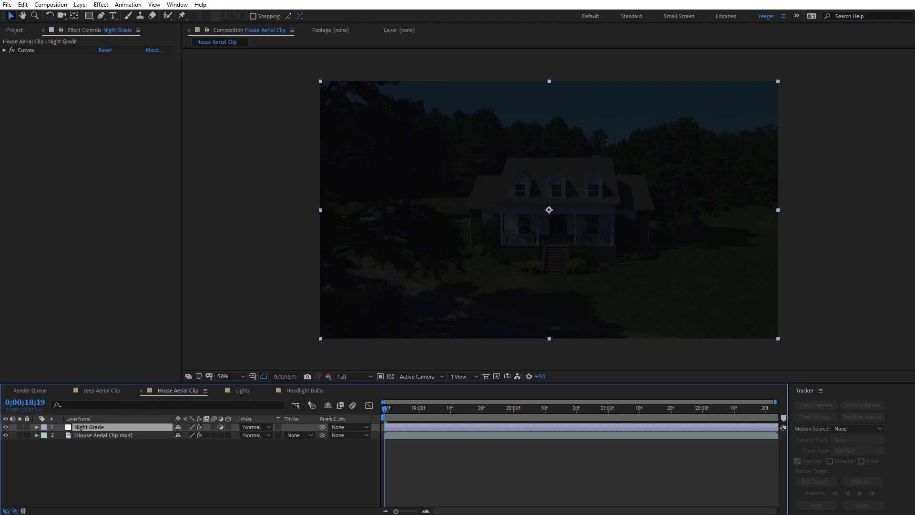
left_click(5, 427)
Step: Create a solid and camera from the House Aerial Clip's track points on the rightmost dormer window at 0;00;18;28
left_click(90, 435)
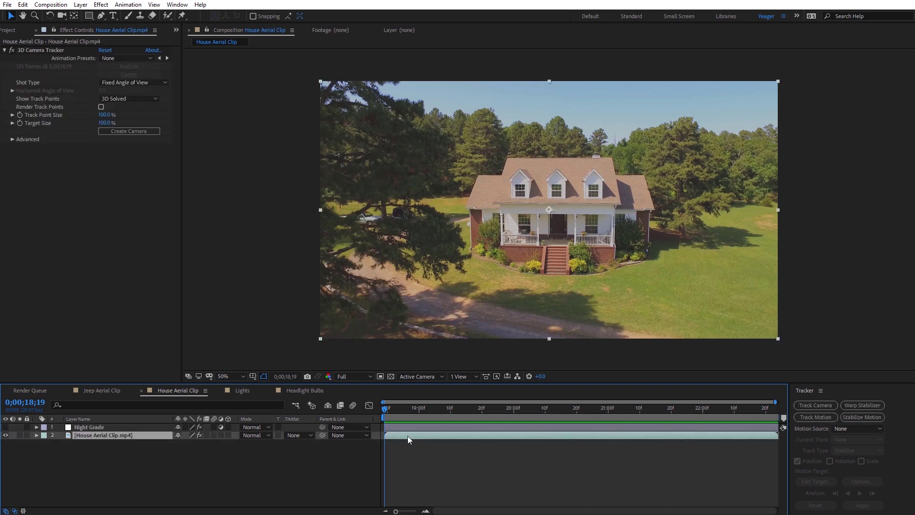
left_click(27, 51)
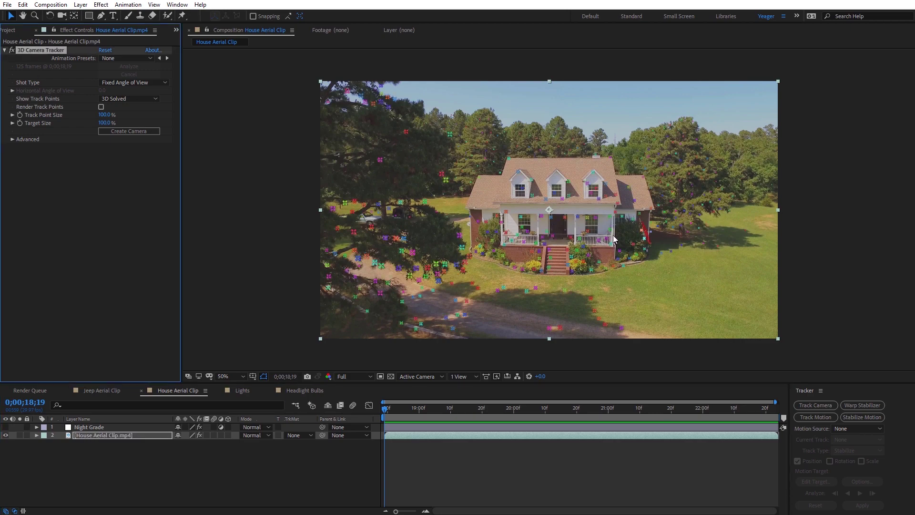
scroll(613, 239, "up", 2)
left_click_drag(389, 410, 412, 419)
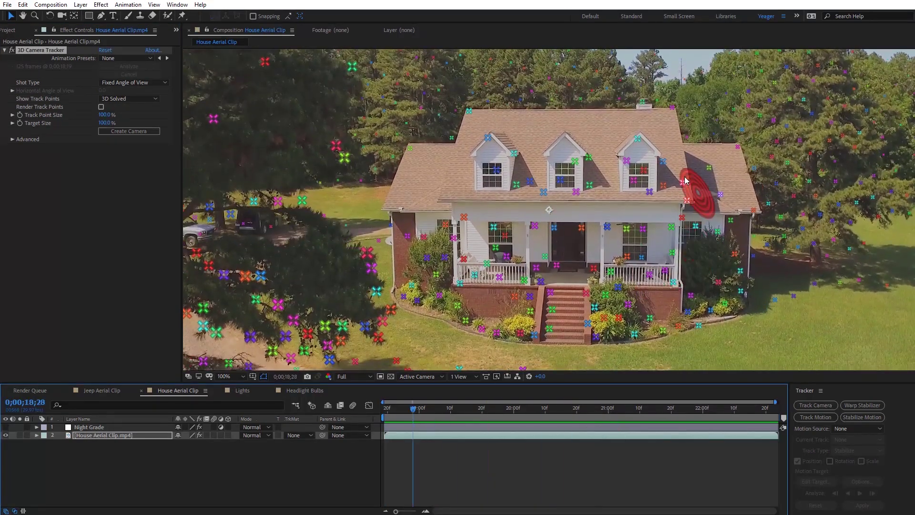
right_click(644, 184)
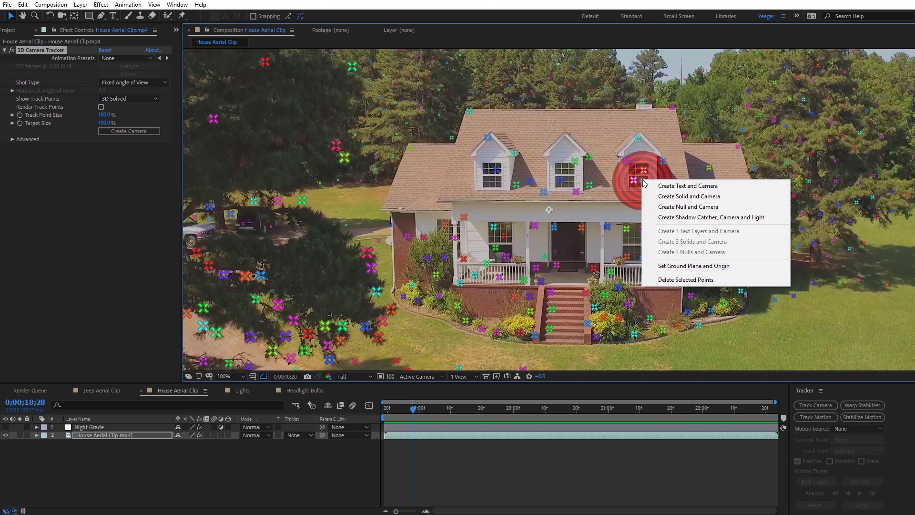
left_click(674, 199)
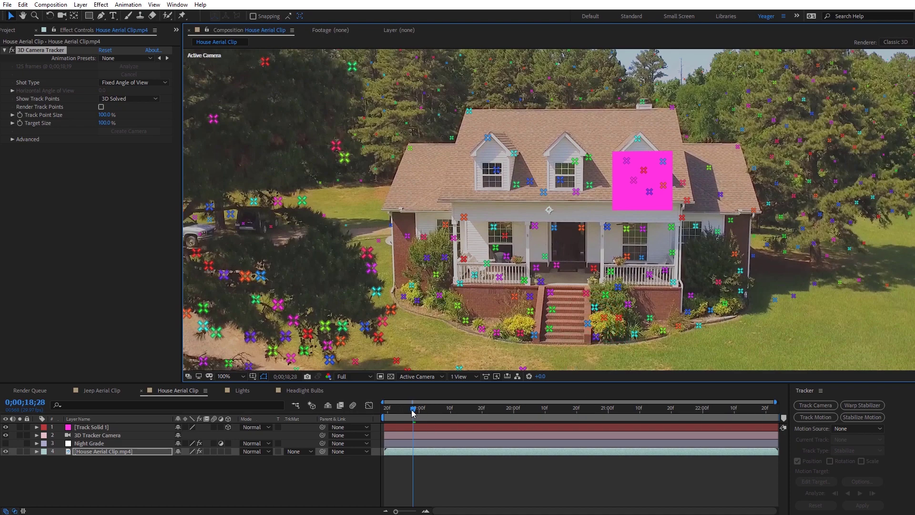
Step: Scale Track Solid 1 uniformly to 94%
mouse_move(412, 413)
left_mouse_down()
mouse_move(746, 430)
mouse_move(459, 399)
mouse_move(376, 417)
mouse_move(410, 416)
left_mouse_up()
left_click(105, 428)
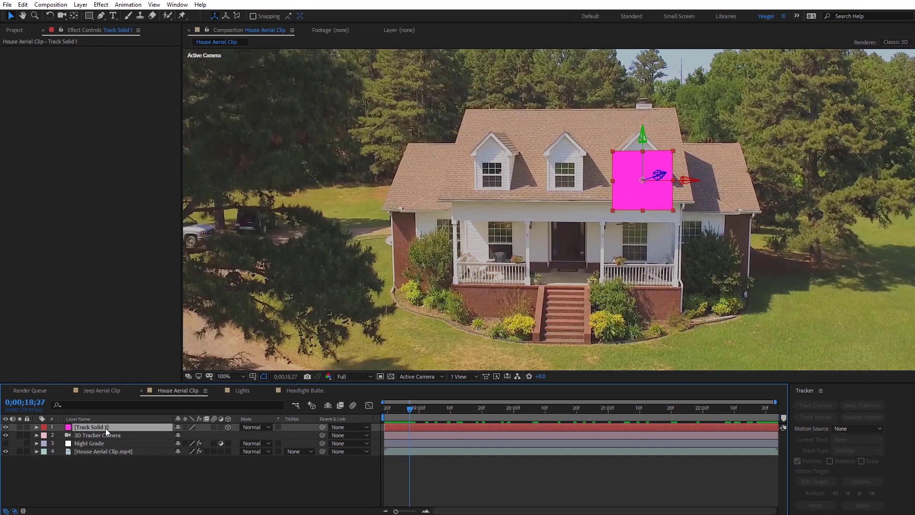
key("s")
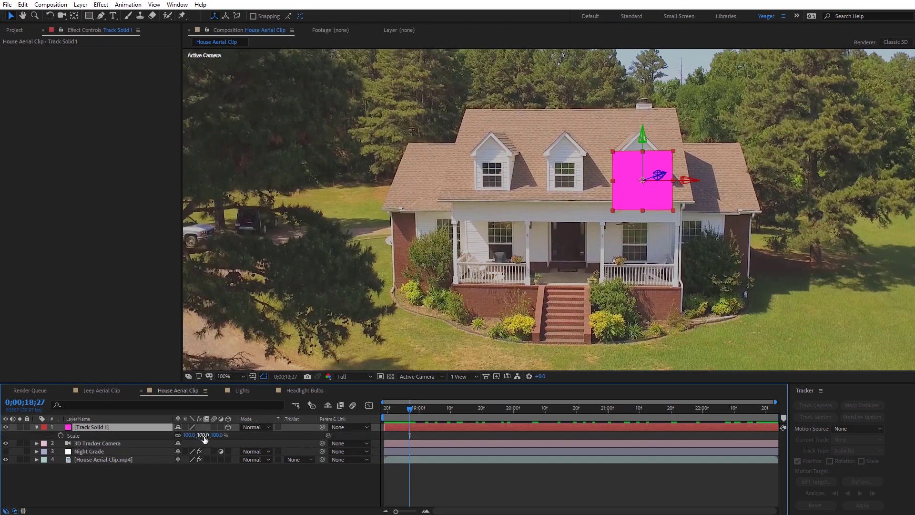
left_click_drag(205, 439, 214, 460)
left_click(216, 475)
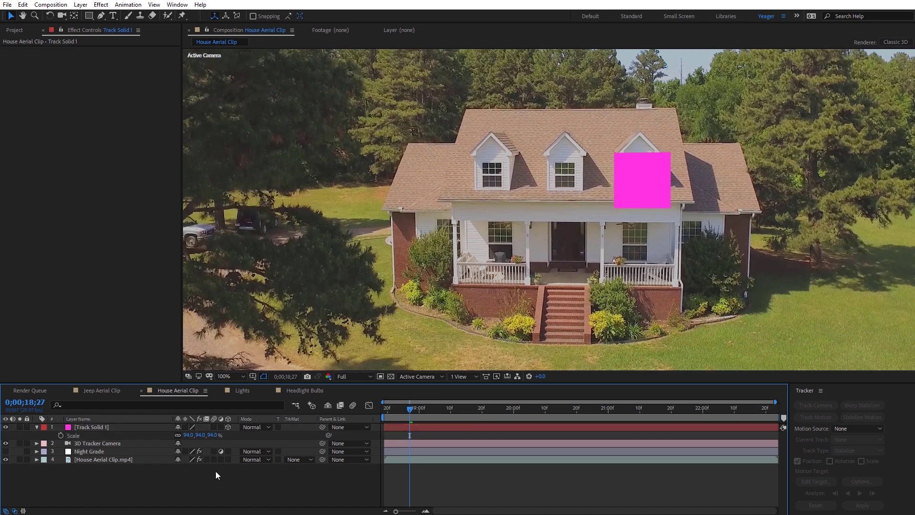
key("s")
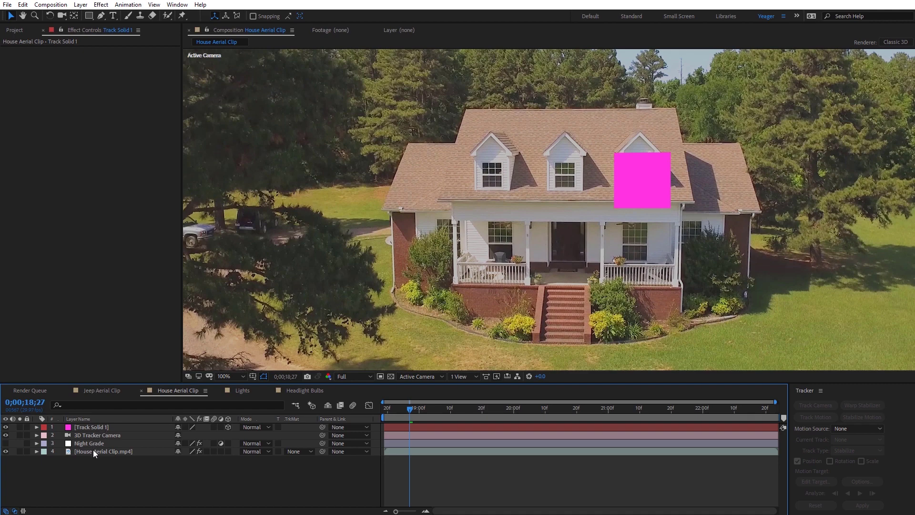
Step: Duplicate the 3D Tracker Camera layer and the House Aerial Clip footage layer
left_click(86, 434)
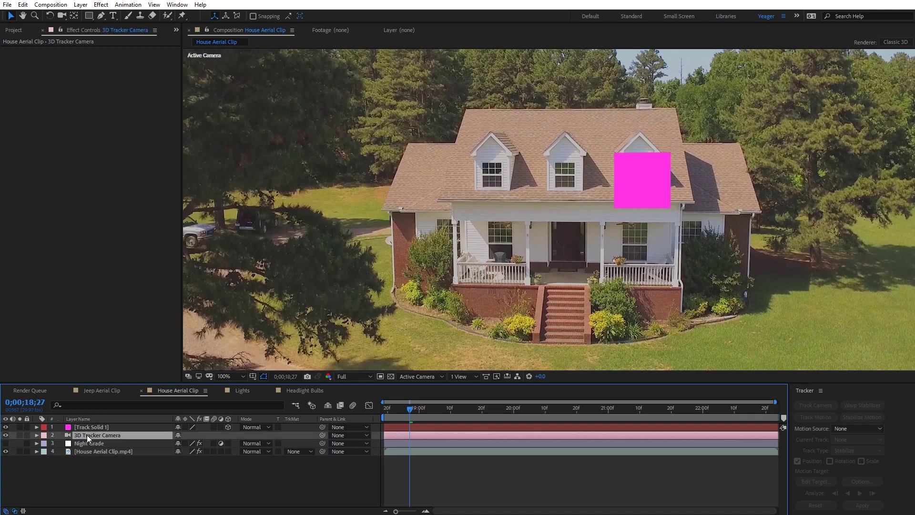
key("ctrl+d")
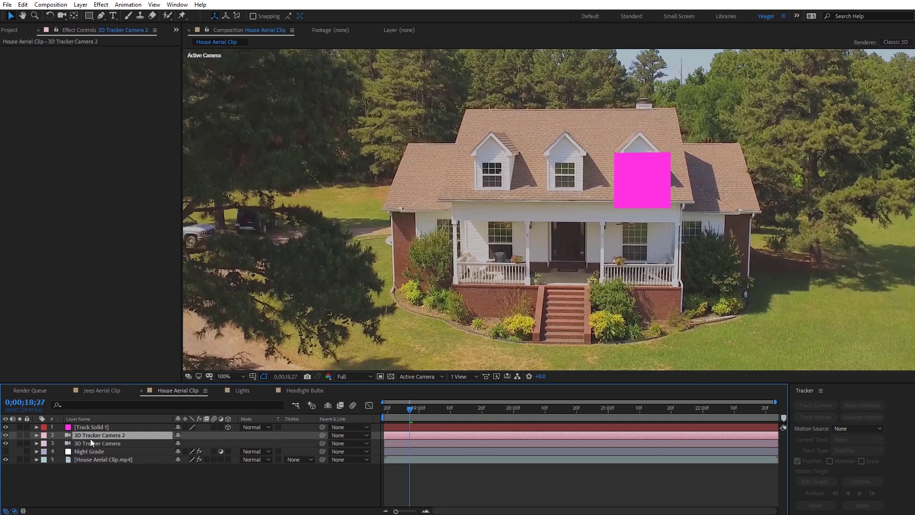
left_click(81, 459)
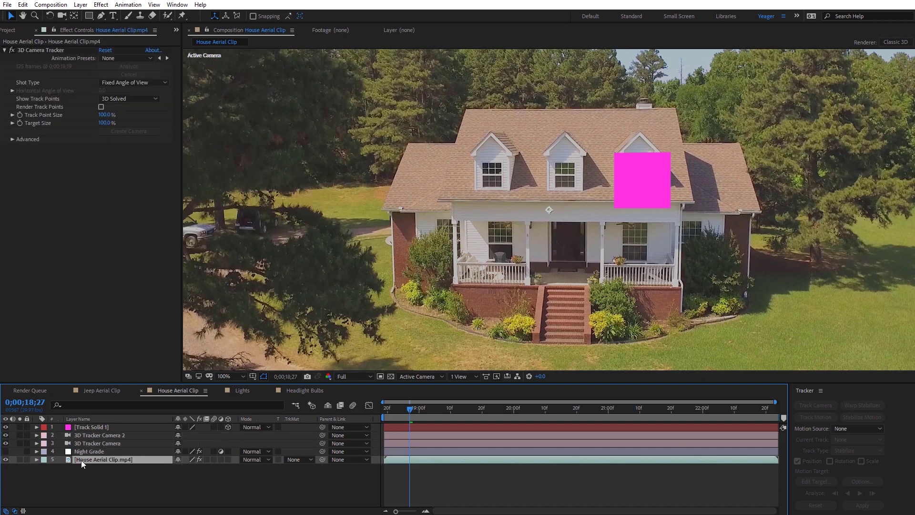
key("ctrl+d")
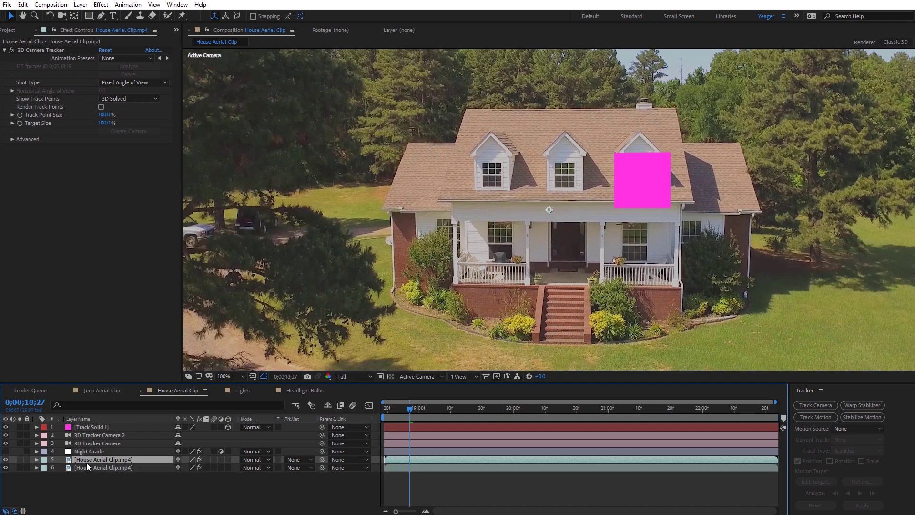
Step: Move the duplicate House Aerial Clip above Night Grade and pre-compose it with Track Solid 1 and 3D Tracker Camera 2 as "Window Comp"
mouse_move(86, 462)
left_mouse_down()
mouse_move(76, 458)
mouse_move(85, 442)
mouse_move(83, 462)
left_mouse_up()
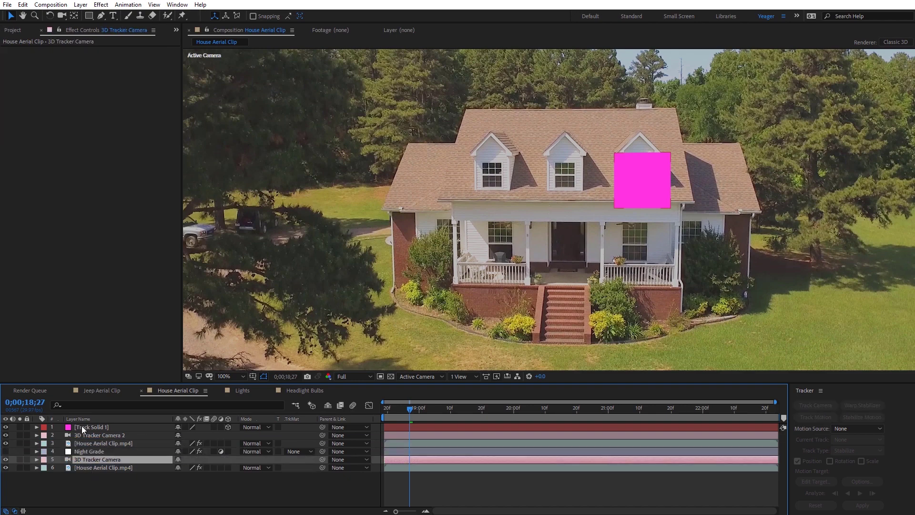
left_click(85, 444)
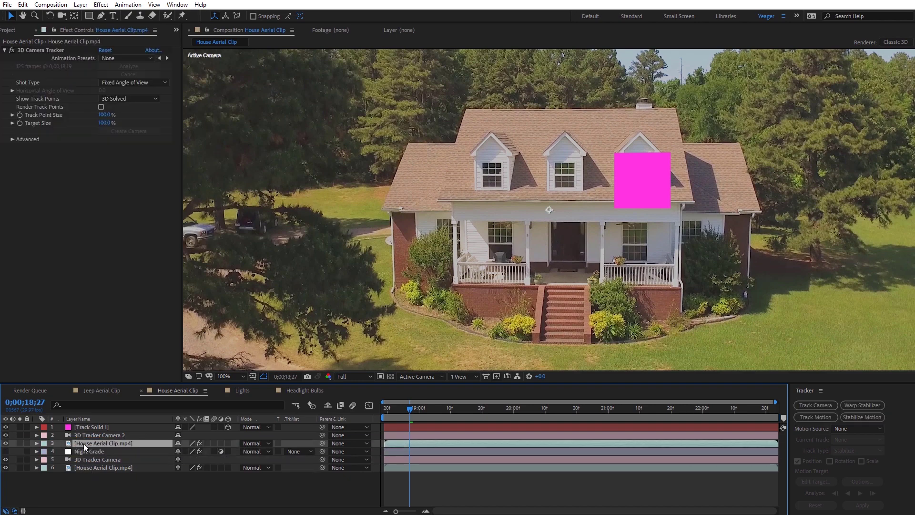
left_click(89, 428, "shift")
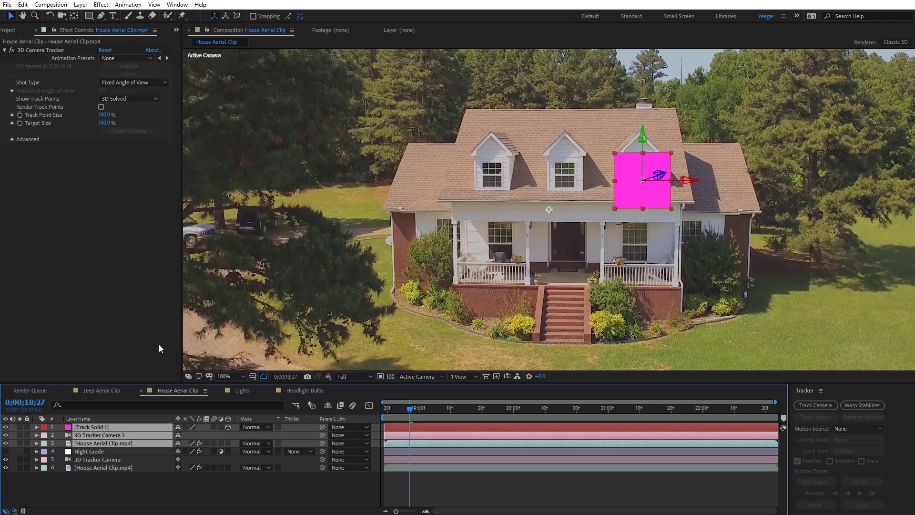
left_click(85, 8)
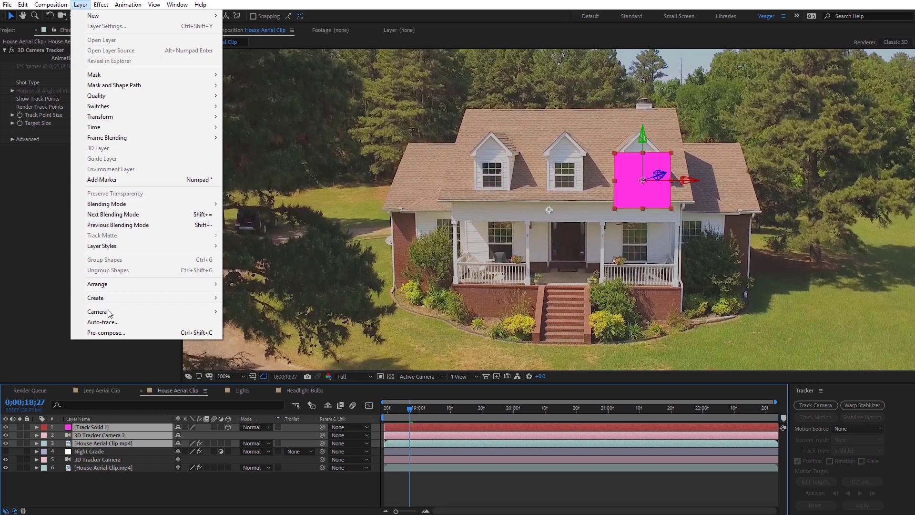
left_click(108, 332)
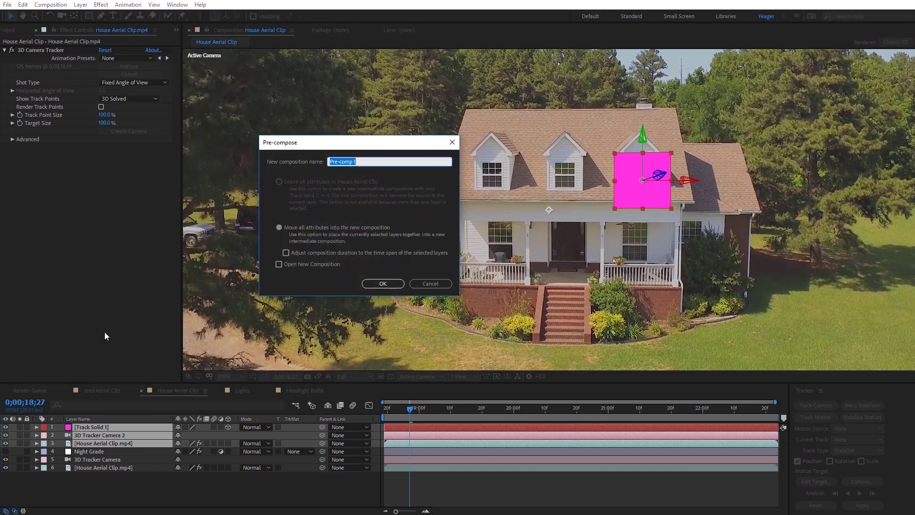
type("Window Comp")
left_click(383, 284)
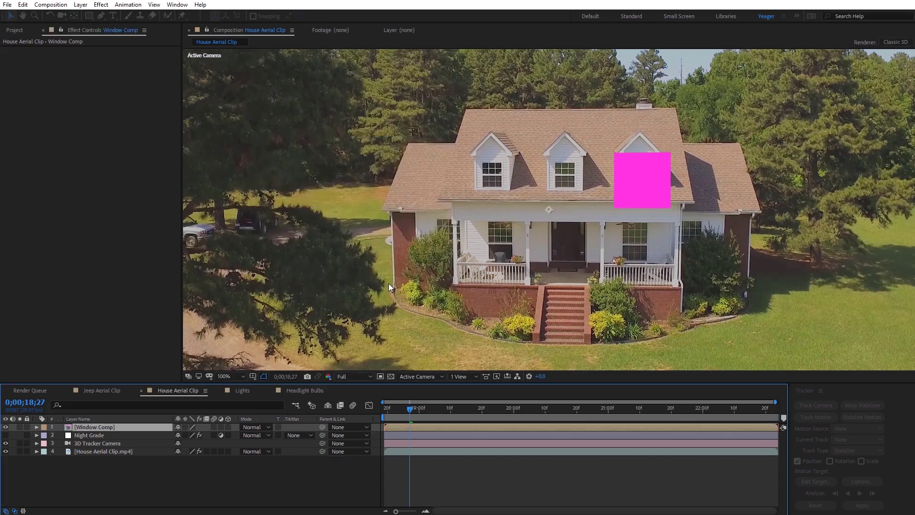
Step: Open Window Comp and hide Track Solid 1 to expose the rightmost dormer window beneath it
double_click(98, 429)
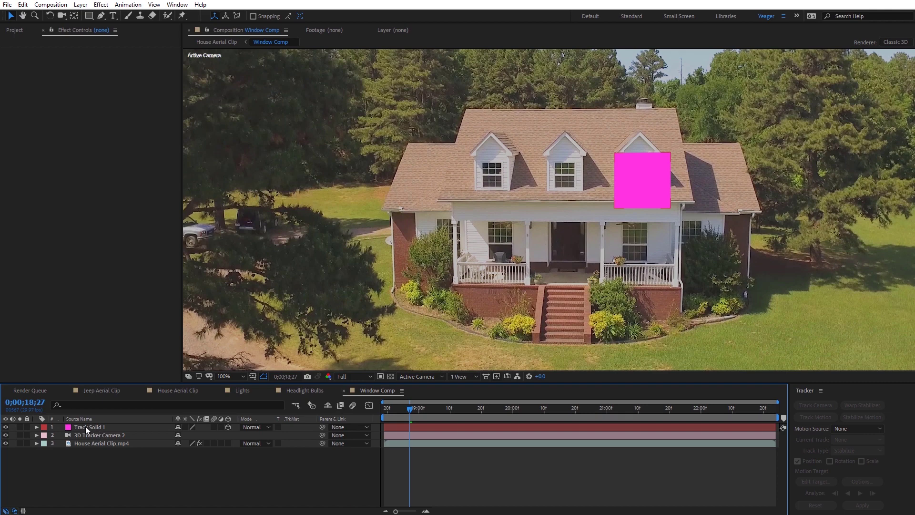
left_click(90, 427)
key("period")
key("space")
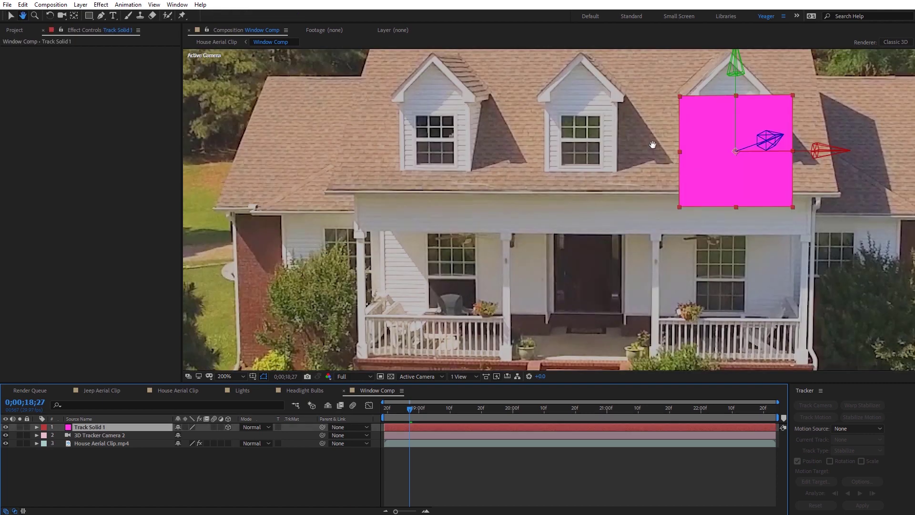
left_click_drag(672, 171, 481, 235)
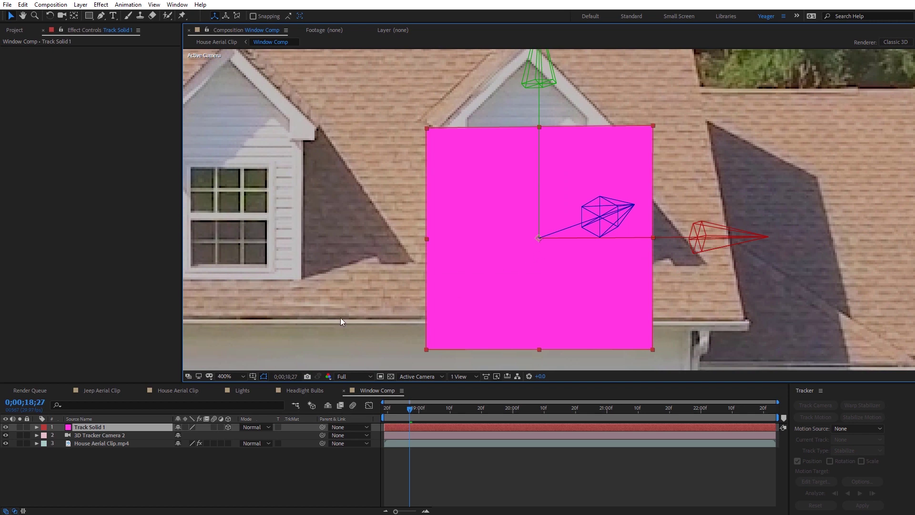
left_click(6, 427)
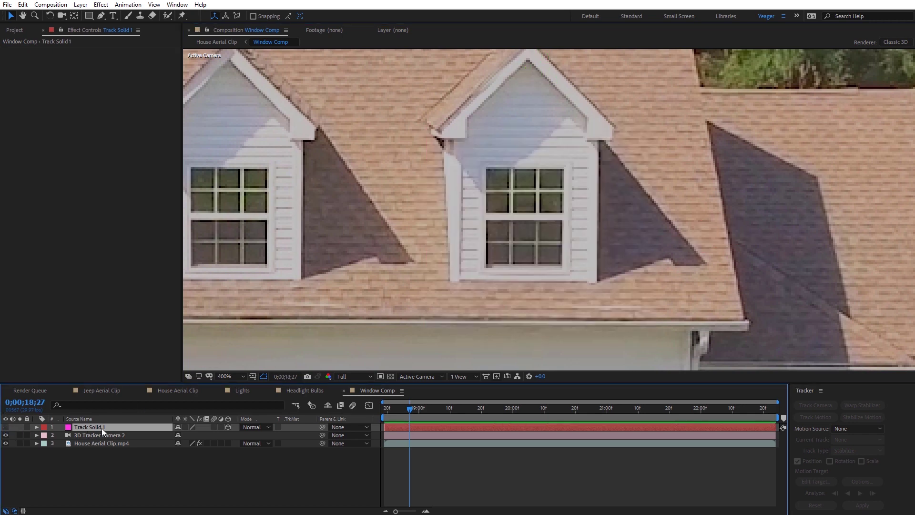
Step: Draw a closed four-point Pen mask on Track Solid 1 around the rightmost dormer window's frame, refining its lower-right corner
left_click(102, 16)
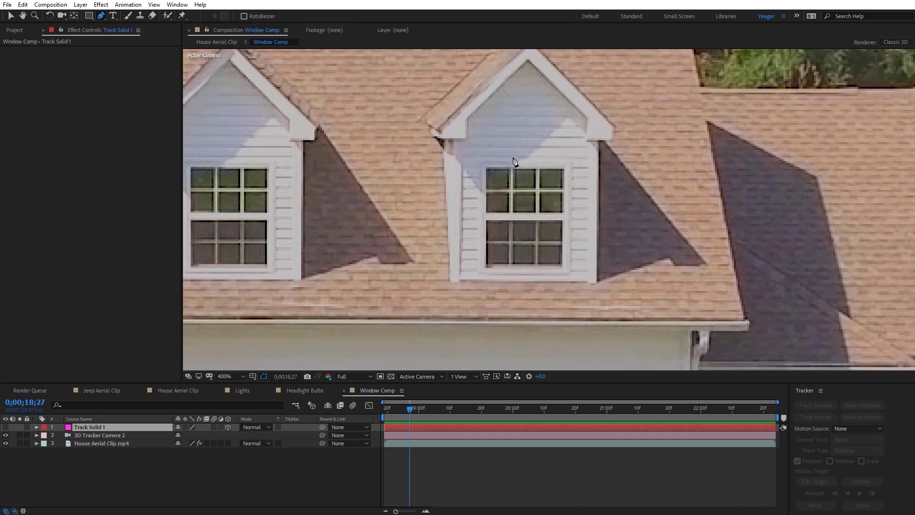
key("period")
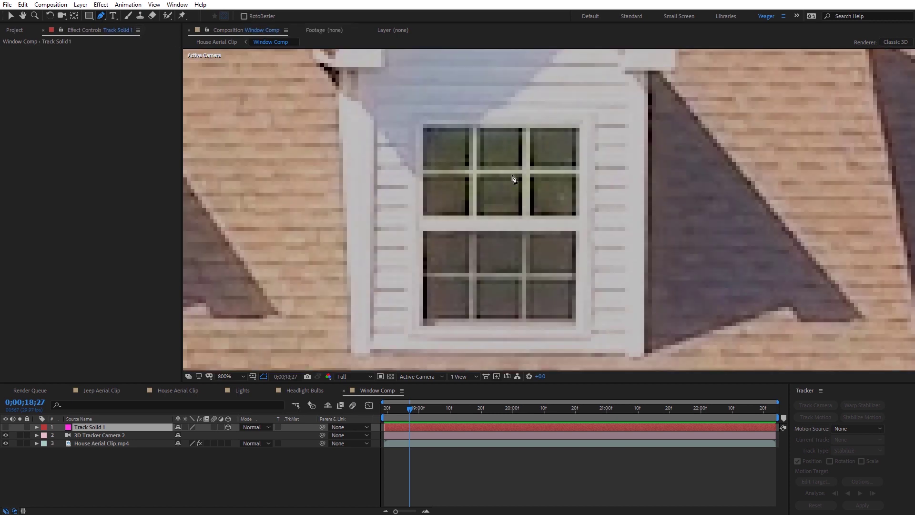
left_click(419, 117)
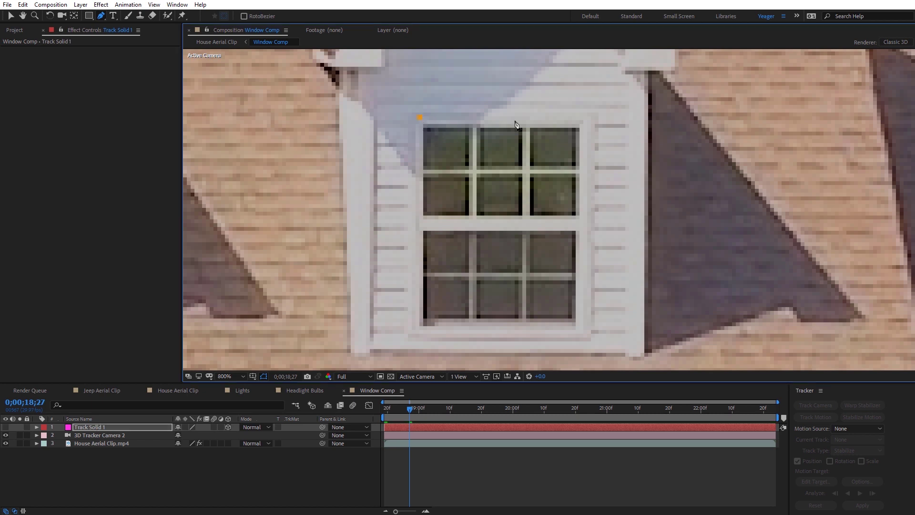
left_click(585, 118)
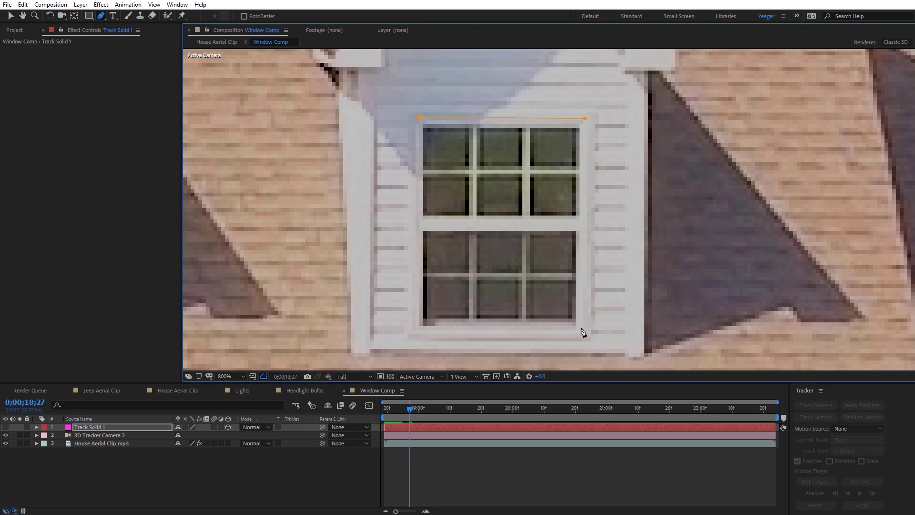
left_click(578, 330)
left_click(415, 331)
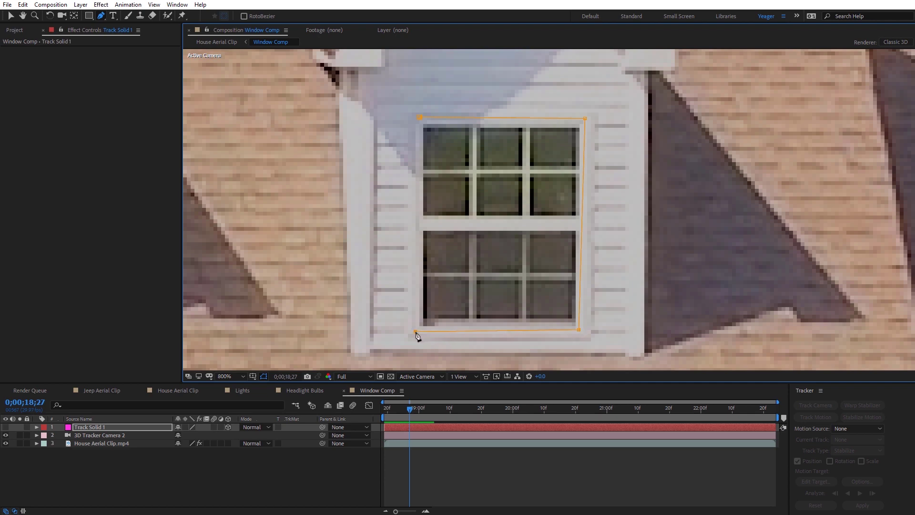
left_click(420, 120)
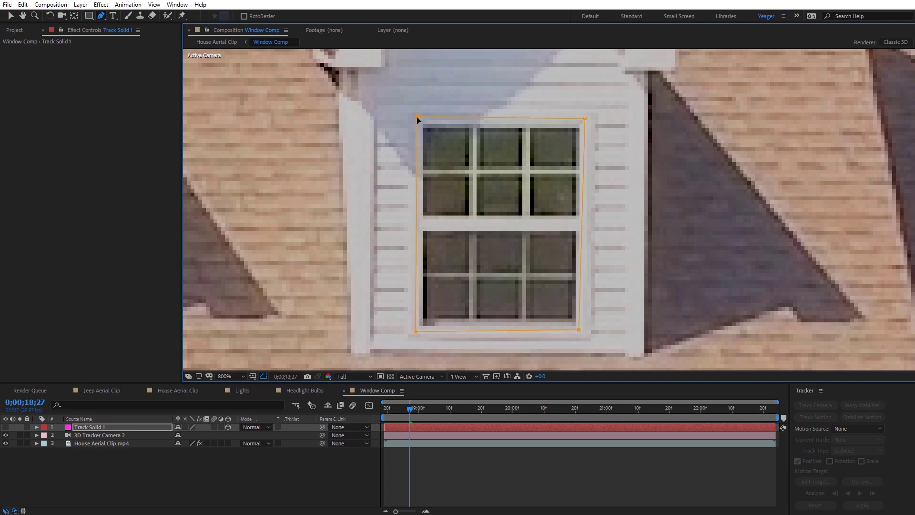
left_click_drag(578, 330, 582, 333)
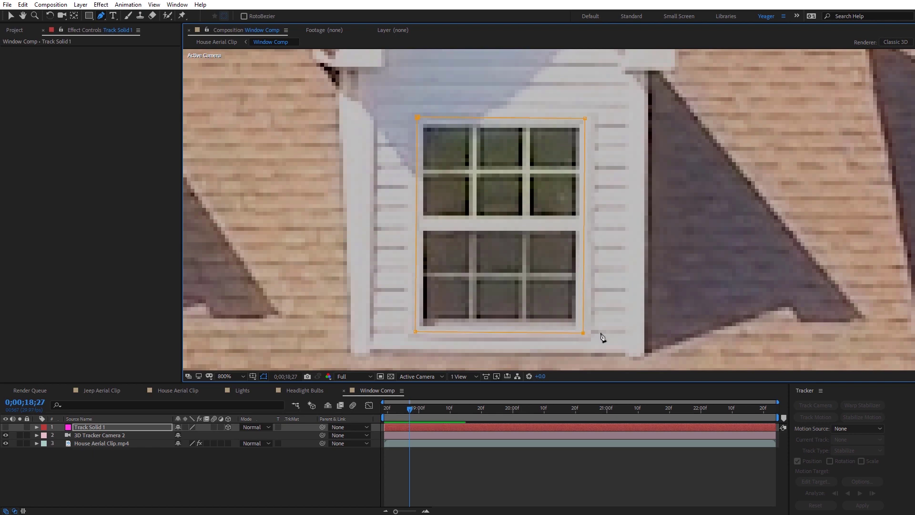
Step: Show Track Solid 1 again and check the masked solid against the dormer window at 0;00;18;29
left_click(6, 427)
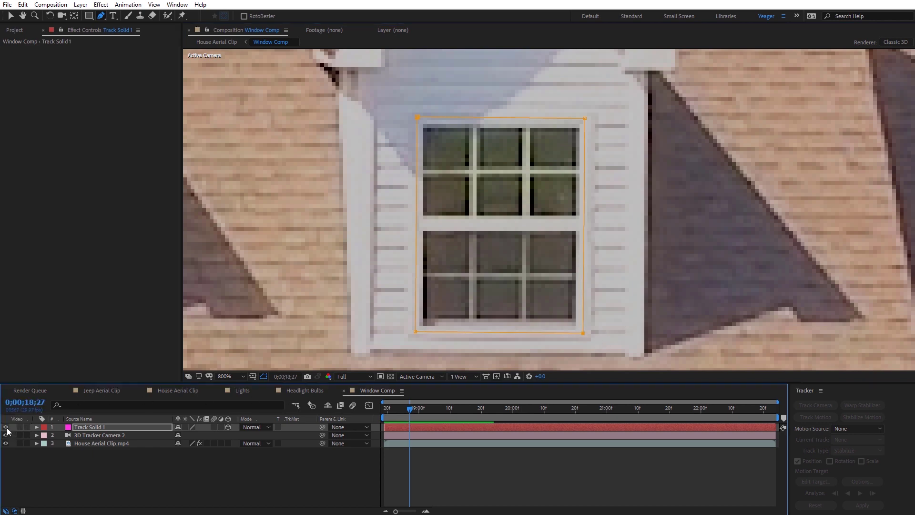
key("comma")
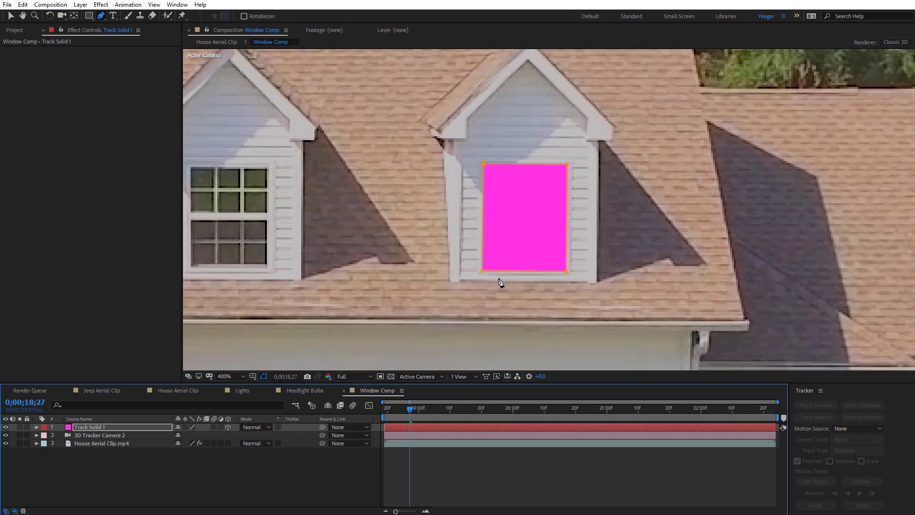
mouse_move(410, 408)
left_mouse_down()
mouse_move(622, 419)
mouse_move(420, 407)
mouse_move(373, 417)
mouse_move(414, 409)
left_mouse_up()
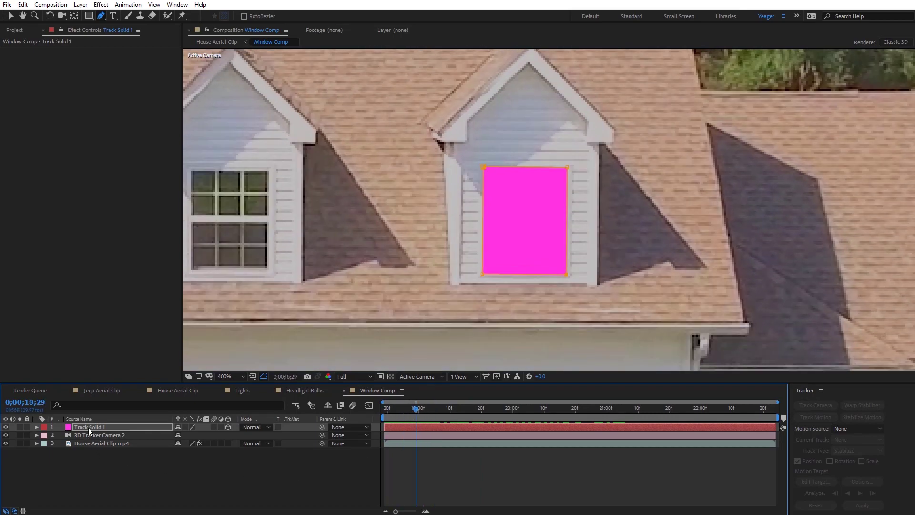
Step: Set Track Solid 1's Mask Feather to 20 pixels and hide the mask outline in the viewer
key("m")
left_click(53, 436)
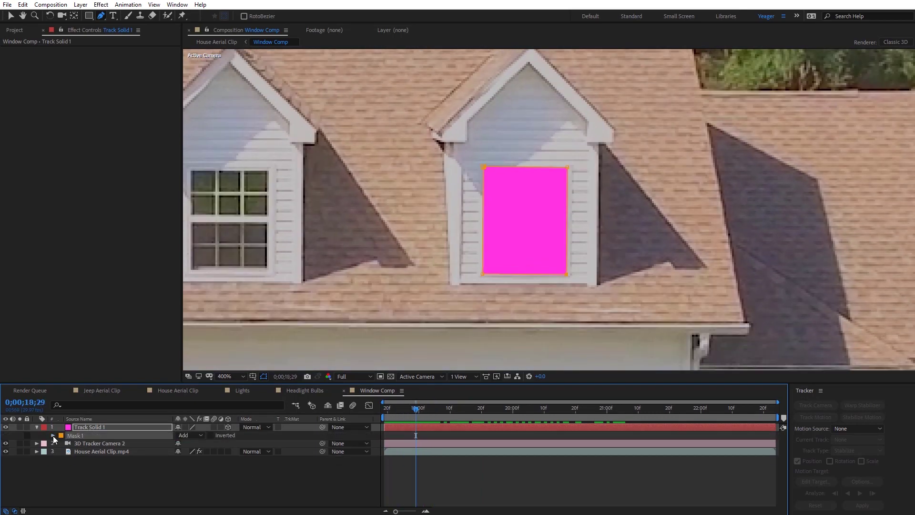
left_click(53, 436)
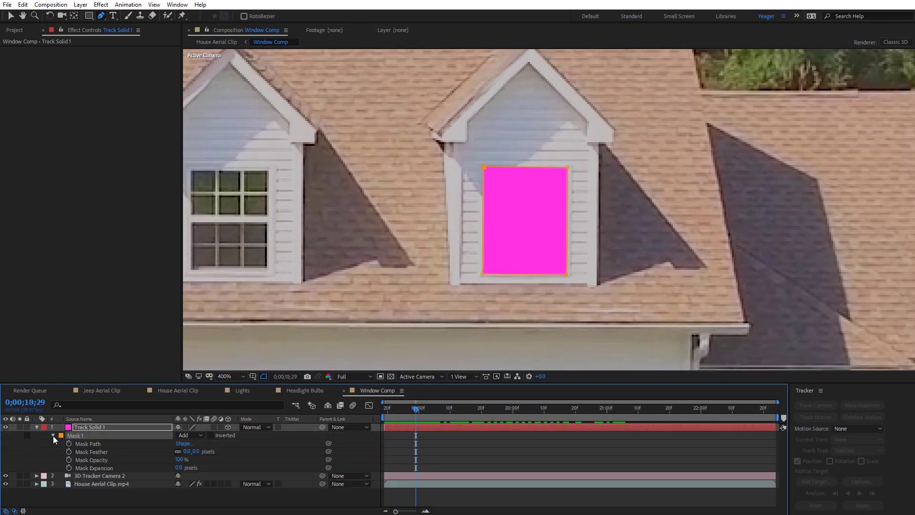
left_click(195, 452)
type("20")
key("Return")
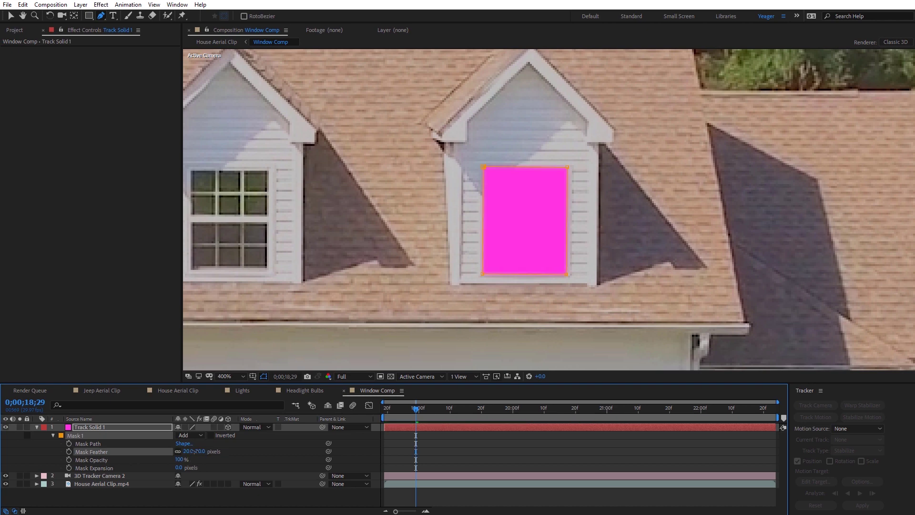
left_click(264, 376)
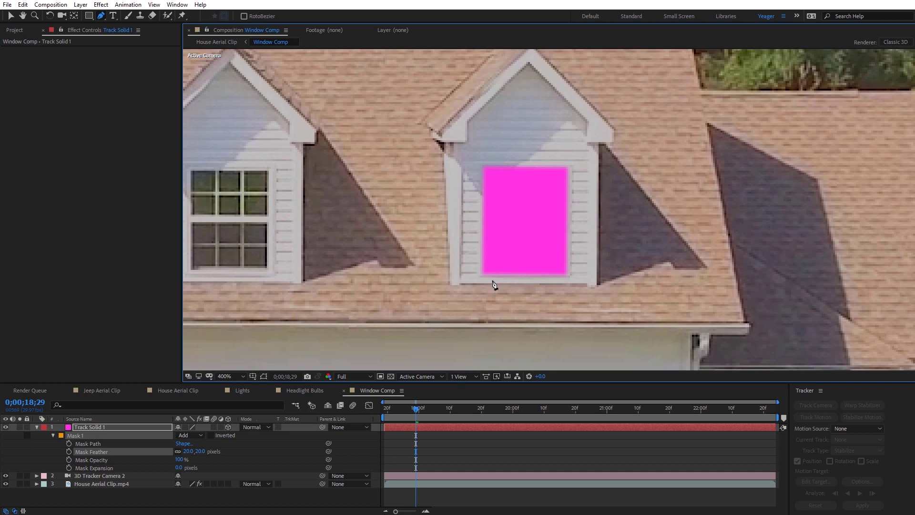
Step: Move the House Aerial Clip directly below Track Solid 1, set its track matte to Alpha Matte "Track Solid 1", and return to 0;00;18;19
left_click(81, 428)
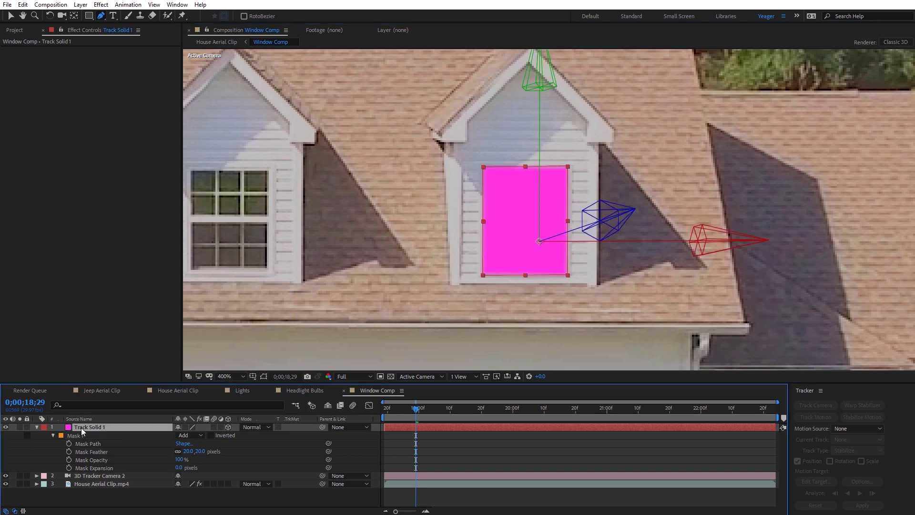
left_click(82, 484)
left_click_drag(82, 483, 89, 460)
left_click(37, 427)
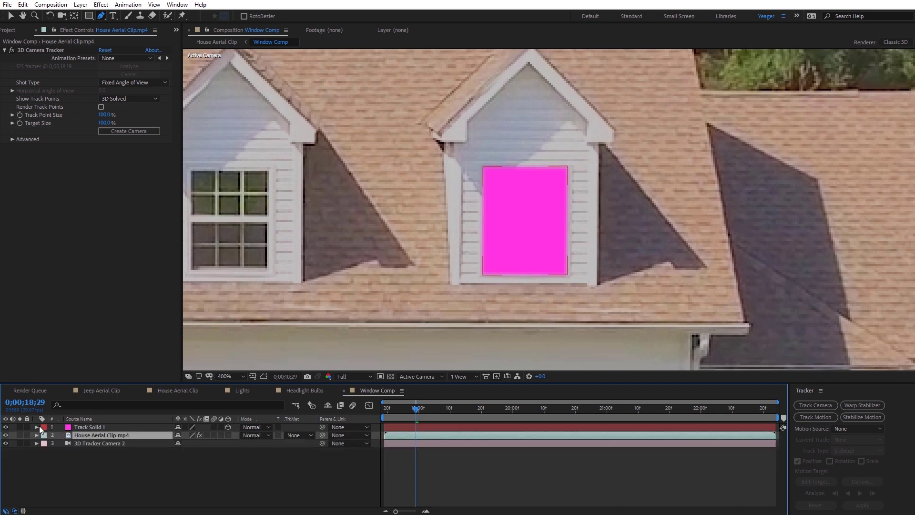
left_click(307, 435)
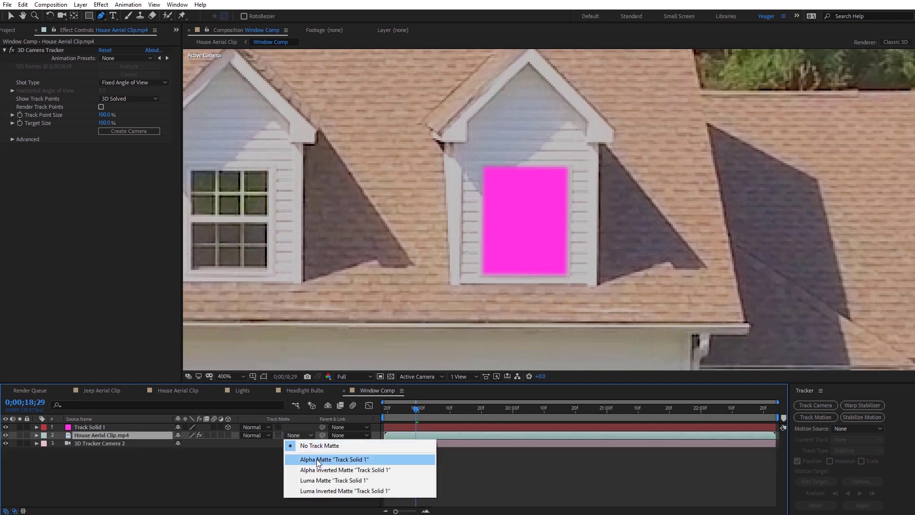
left_click(317, 460)
key("slash")
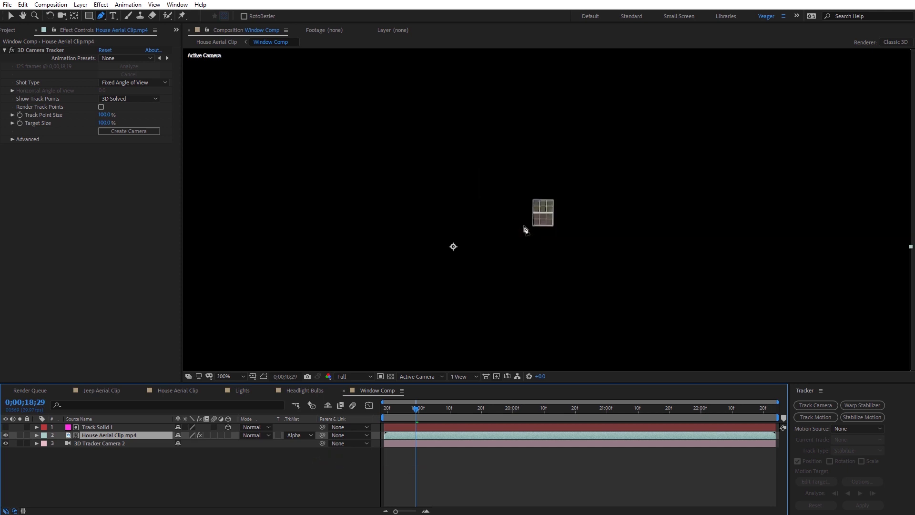
key("v")
left_click_drag(419, 410, 359, 425)
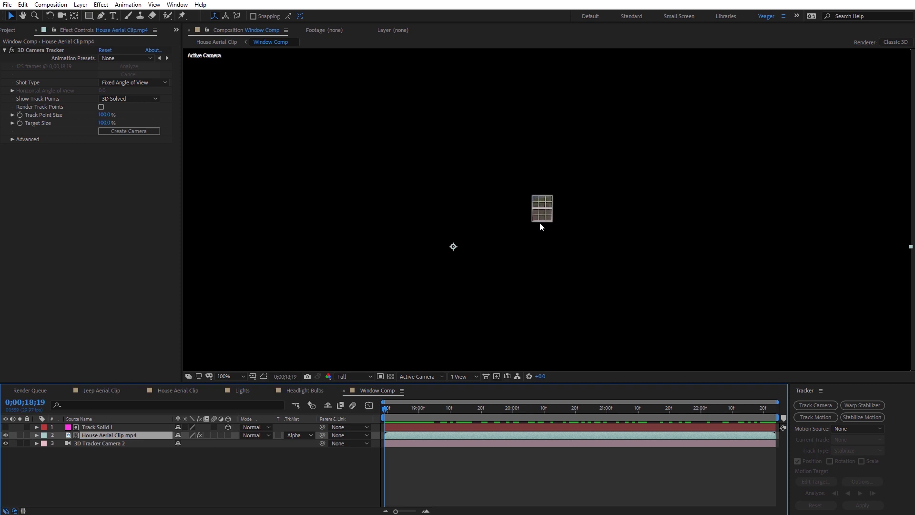
Step: Pre-compose all three layers of Window Comp as "Original Window" and duplicate the resulting layer
left_click(94, 426)
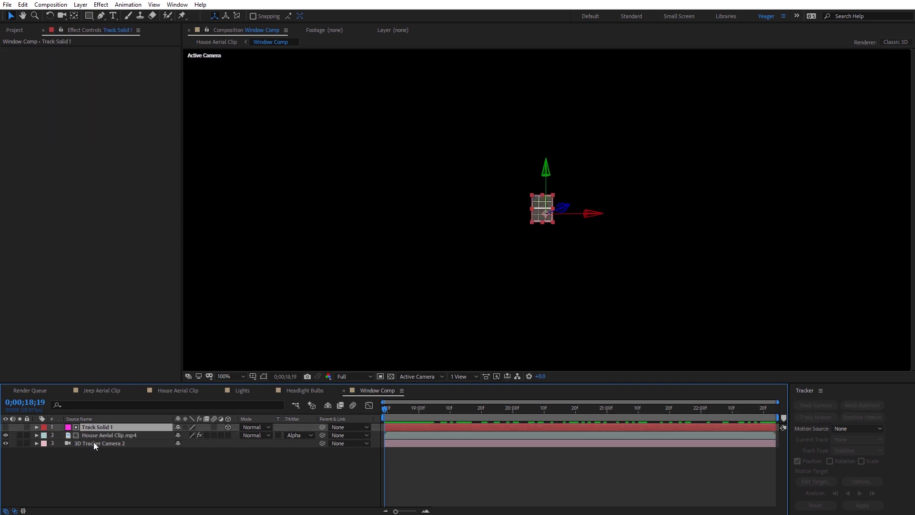
left_click(94, 442, "shift")
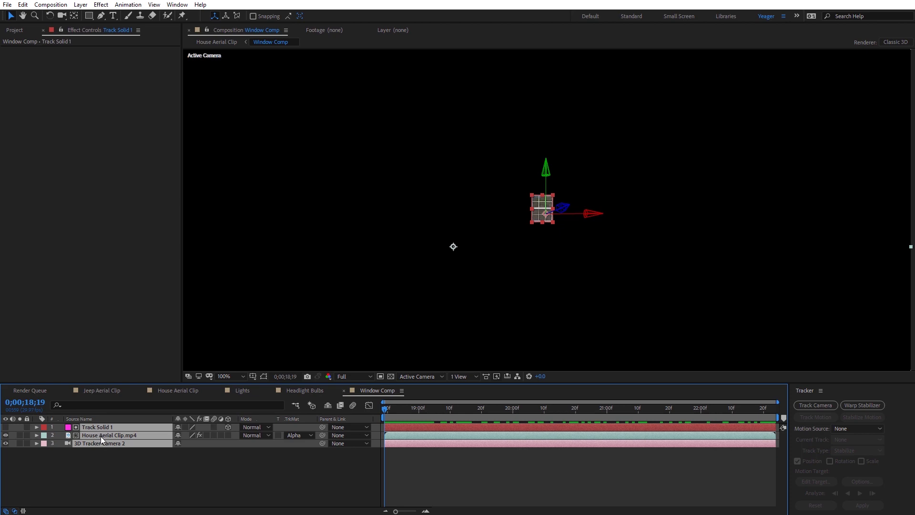
left_click(81, 5)
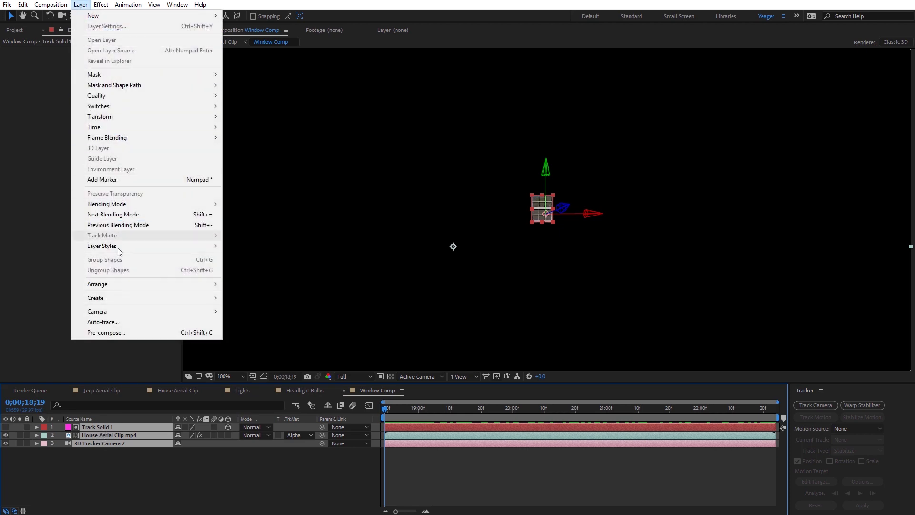
left_click(118, 331)
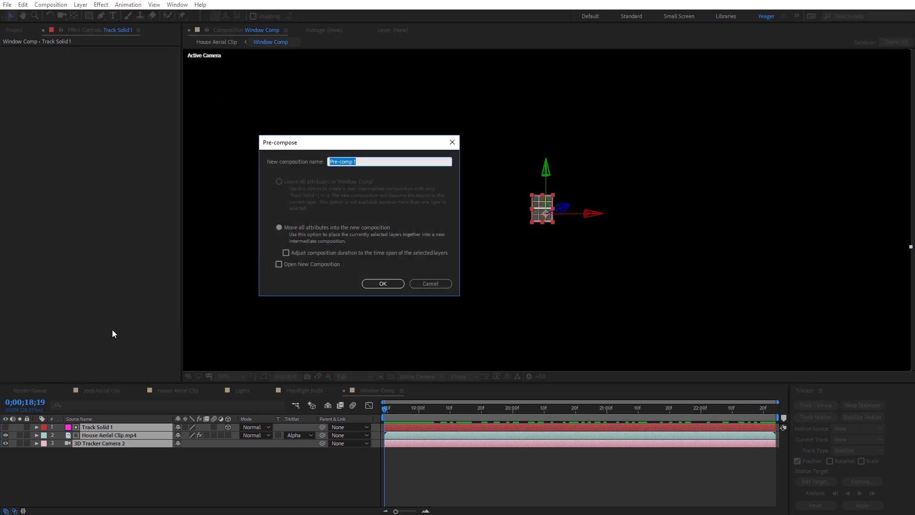
type("Original Window")
left_click(384, 284)
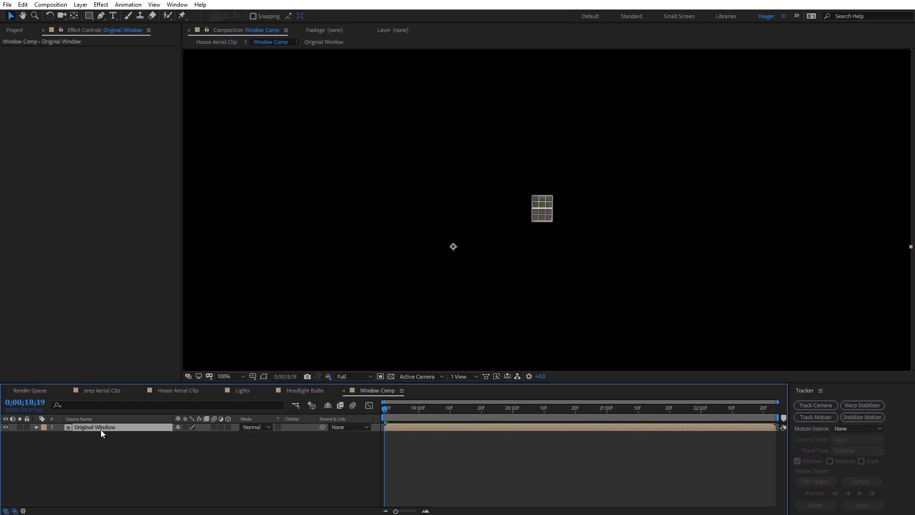
key("ctrl+d")
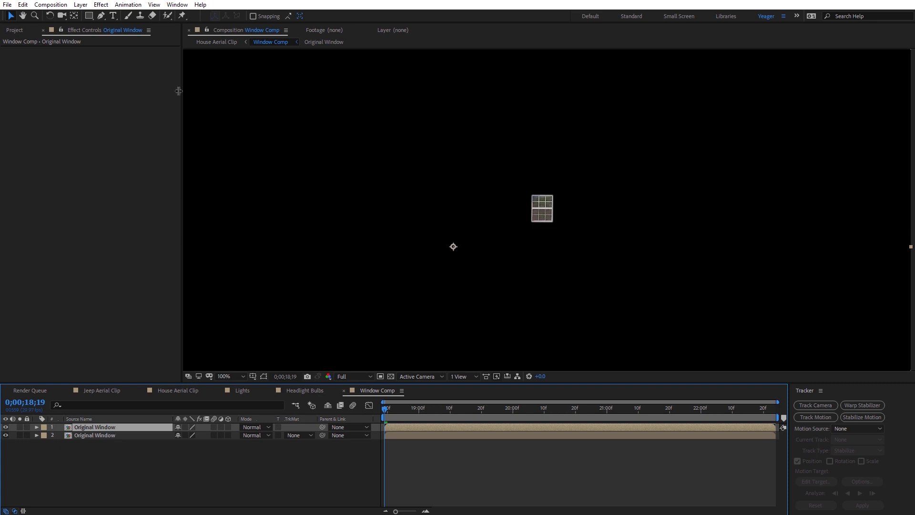
Step: Apply a Tint effect to the upper Original Window layer, mapping black to white (FFFFFF) and white to black (000000)
left_click(101, 5)
mouse_move(236, 26)
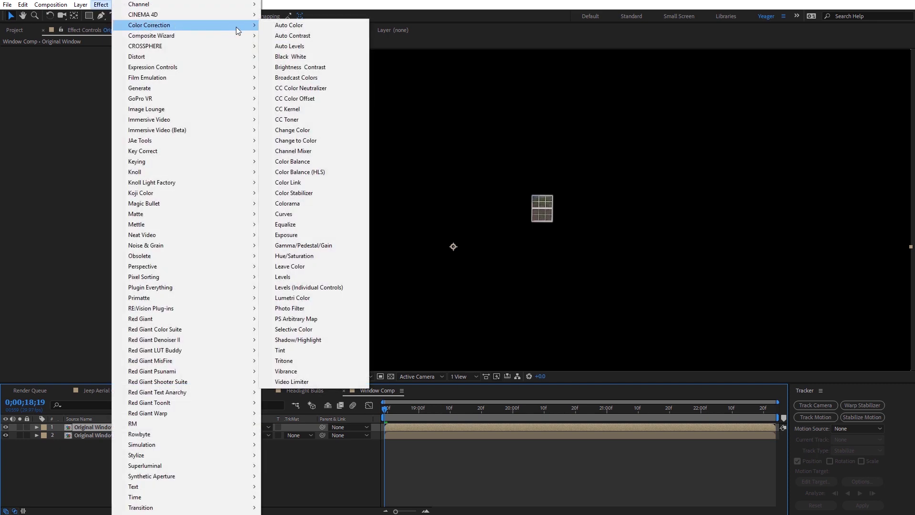
left_click(292, 350)
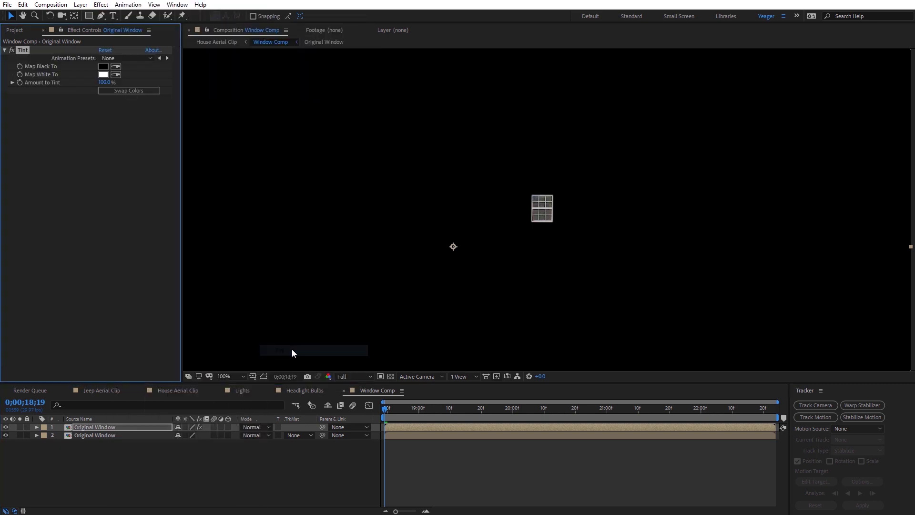
key("period")
key("period")
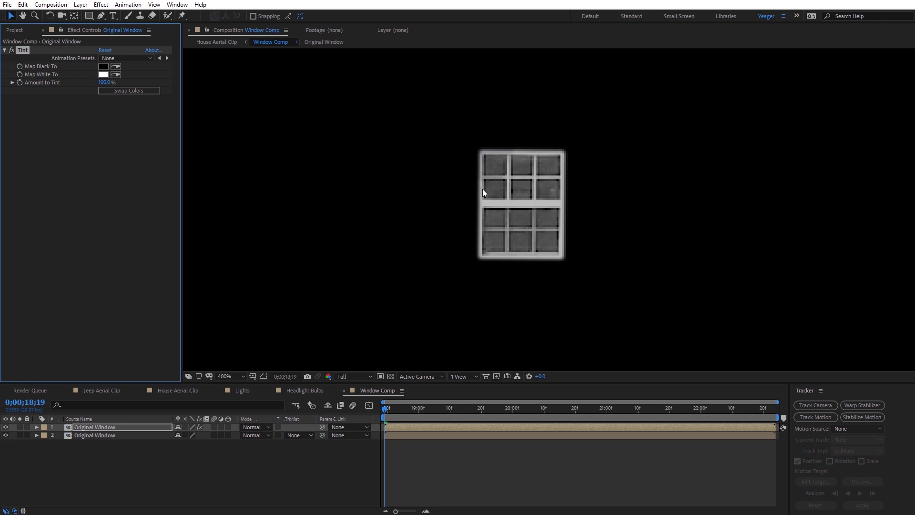
left_click(102, 67)
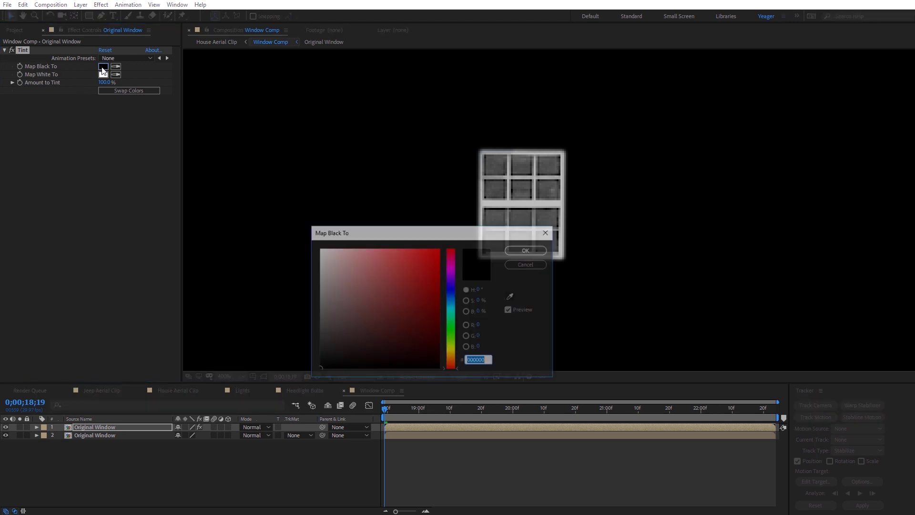
left_click_drag(329, 275, 306, 232)
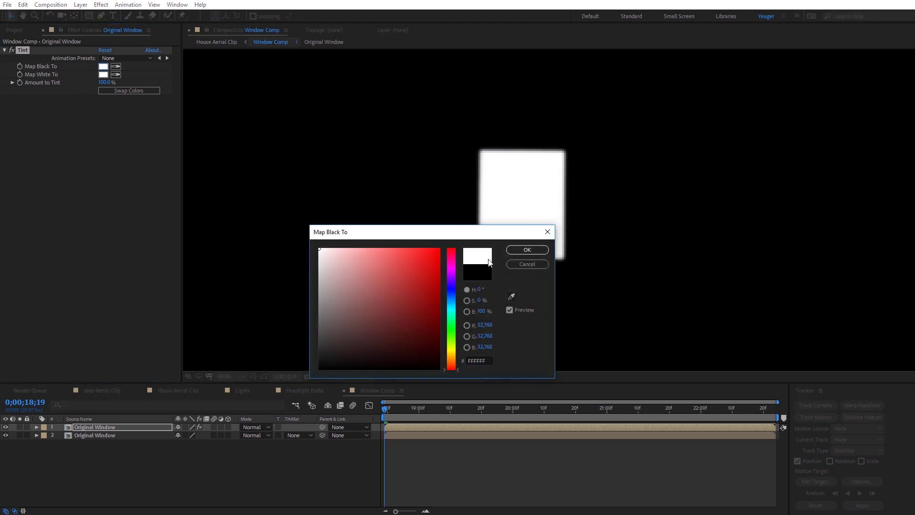
left_click(517, 251)
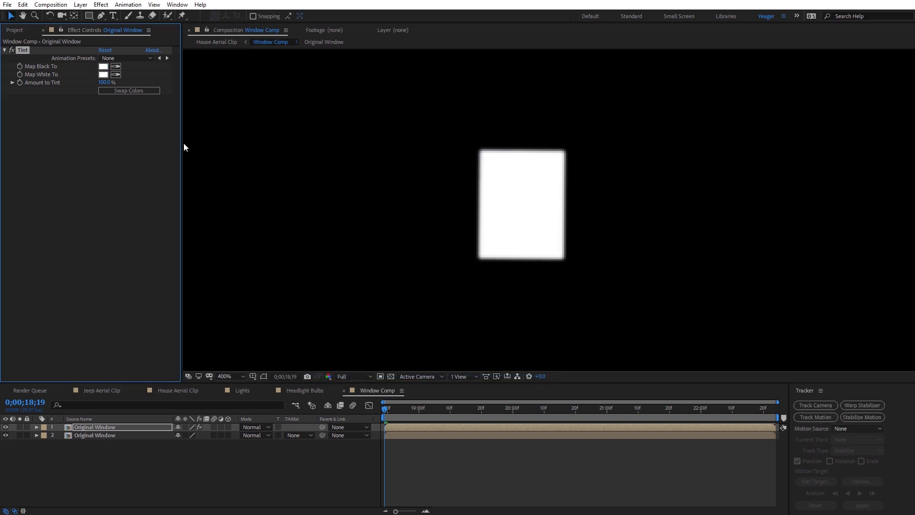
left_click(103, 74)
left_click_drag(364, 259, 319, 354)
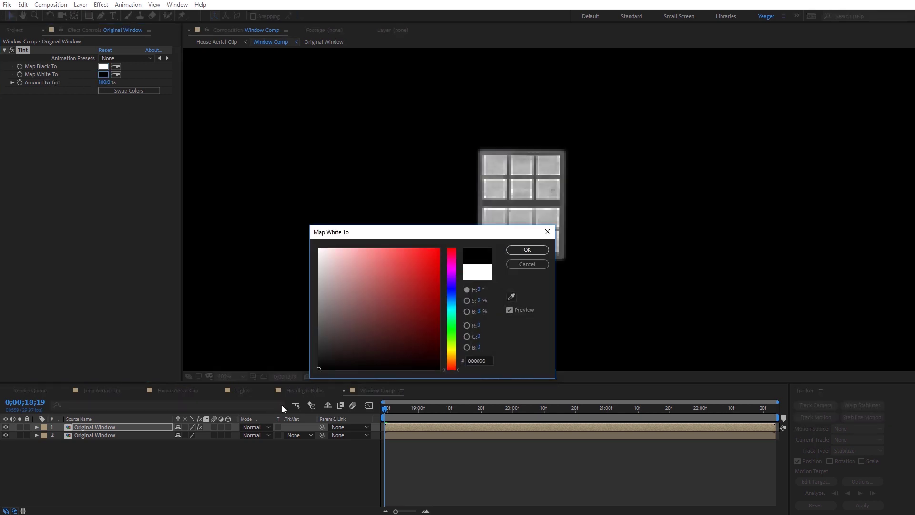
left_click(526, 250)
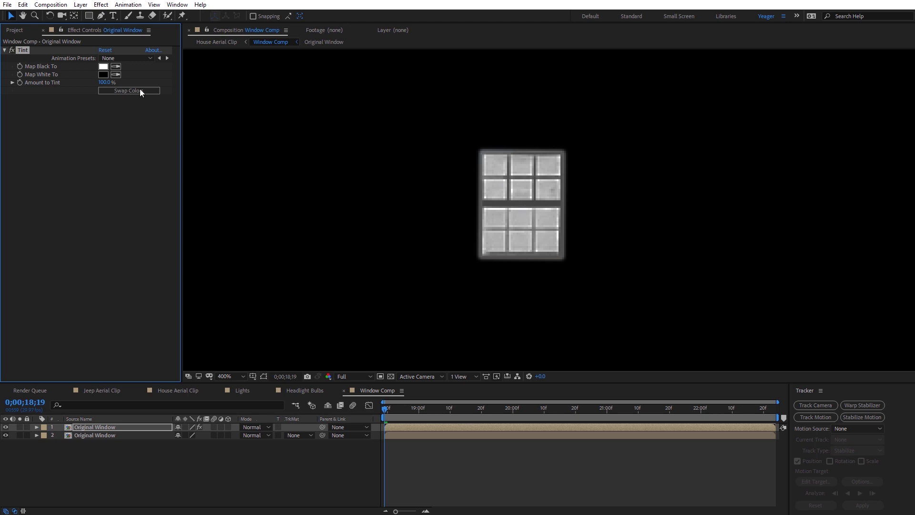
Step: Add Levels to the upper Original Window layer with Input Black about 7967, Input White about 28527 and Gamma about 0.76
left_click(104, 5)
mouse_move(156, 26)
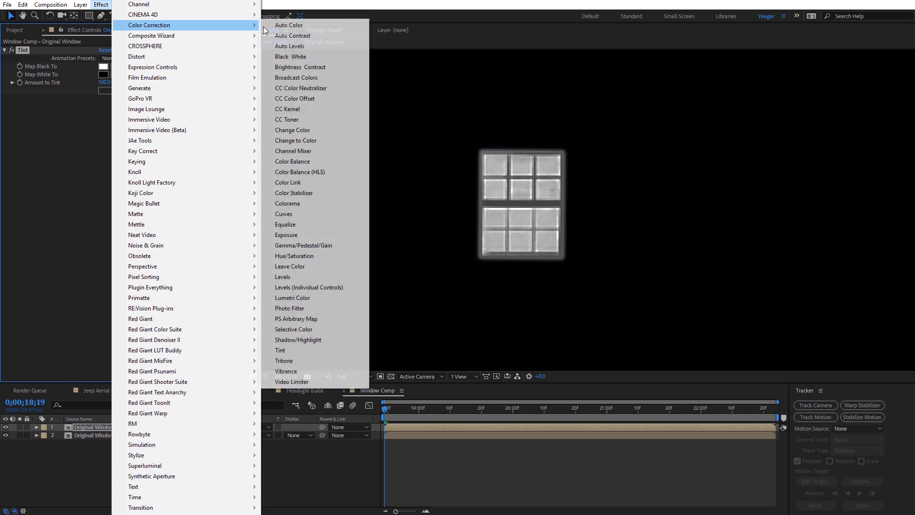
left_click(310, 276)
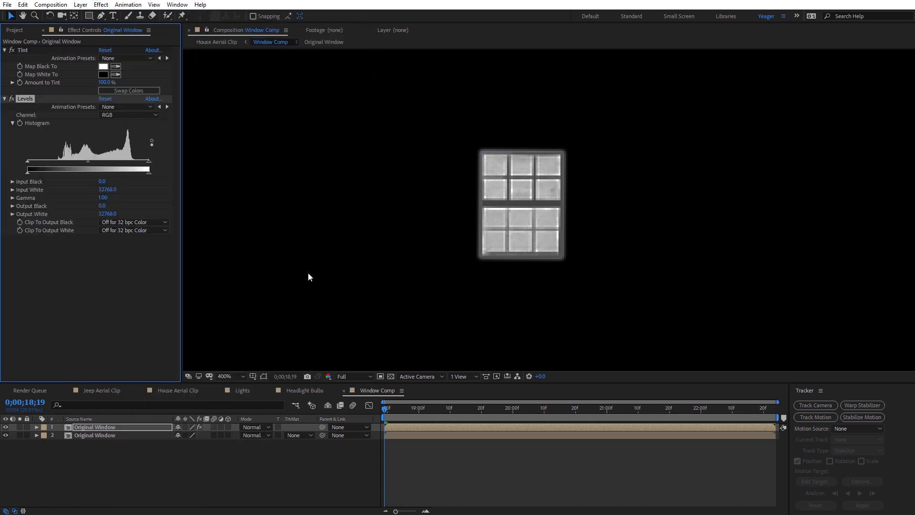
left_click_drag(28, 162, 57, 162)
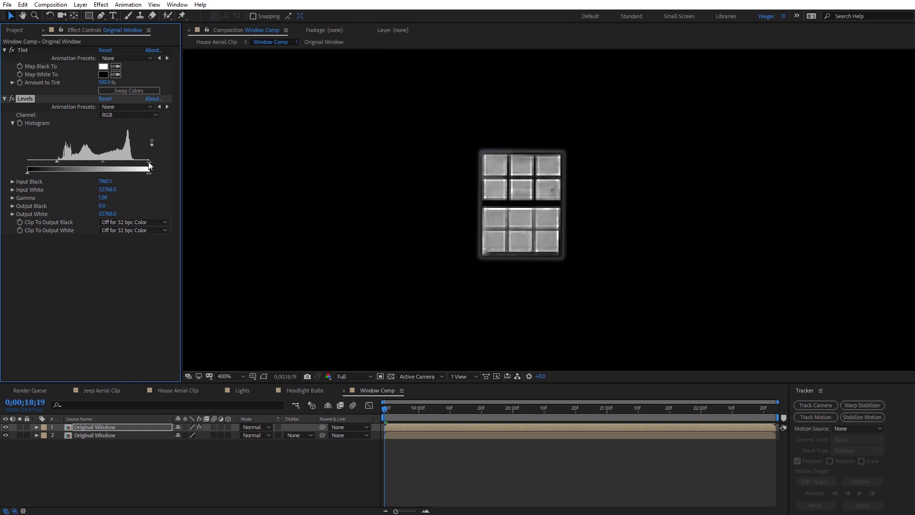
left_click_drag(148, 163, 134, 162)
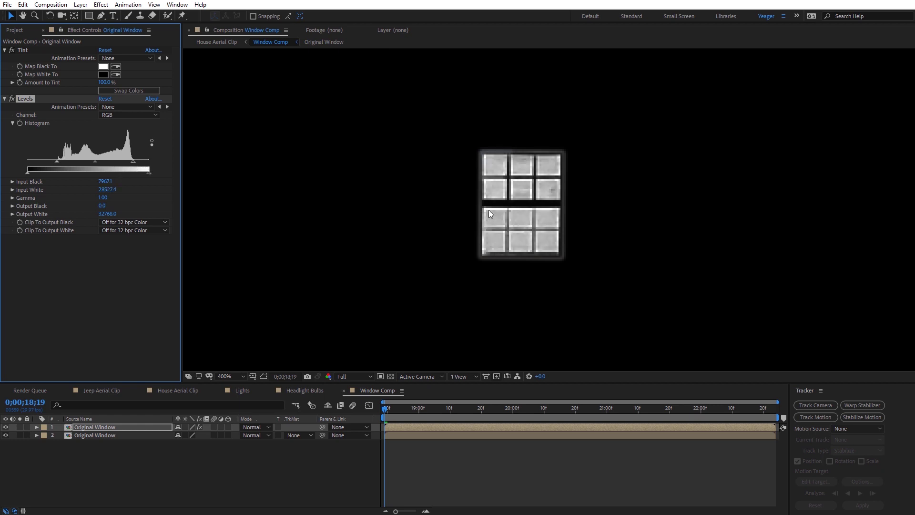
left_click_drag(103, 198, 99, 205)
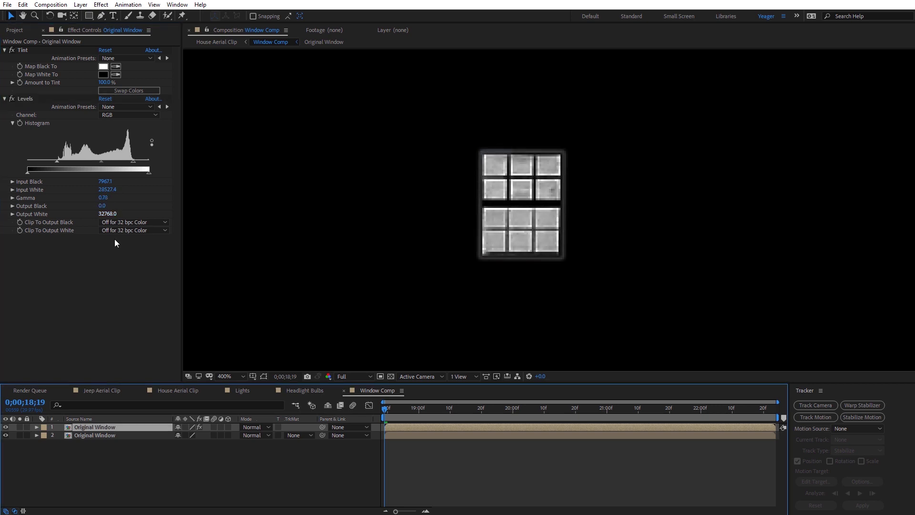
Step: Hide the upper Original Window layer and apply a Tint effect to the lower one
left_click(5, 427)
left_click(82, 436)
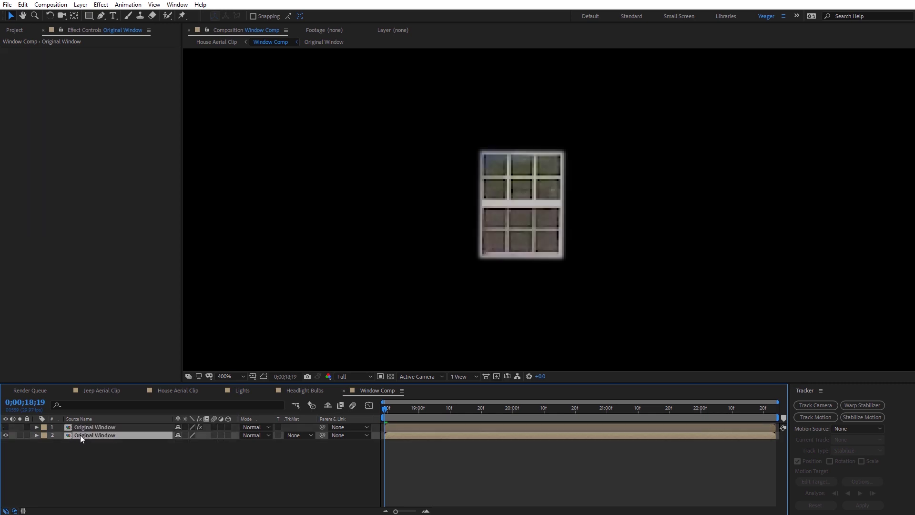
left_click(102, 4)
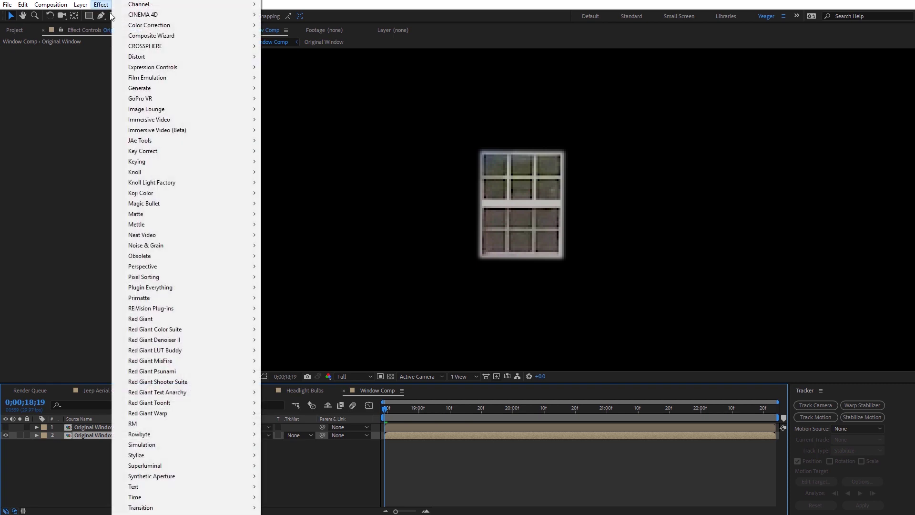
mouse_move(229, 25)
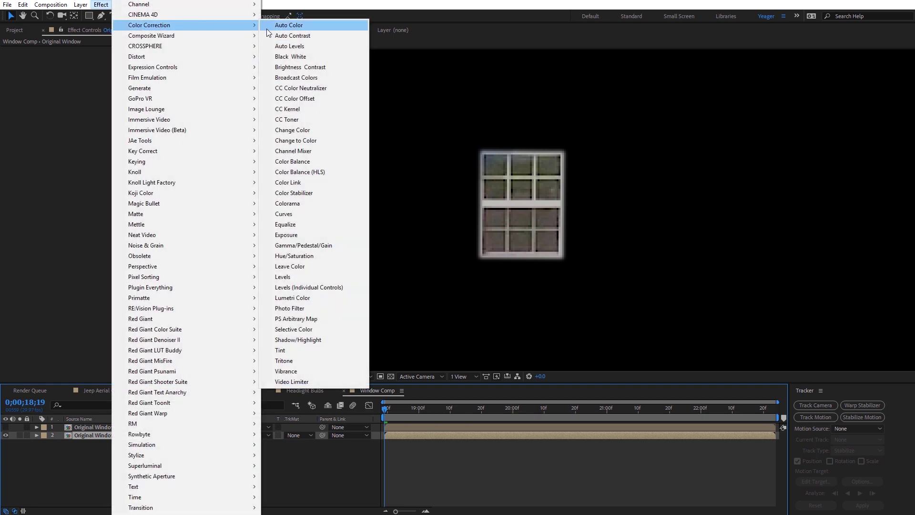
left_click(296, 350)
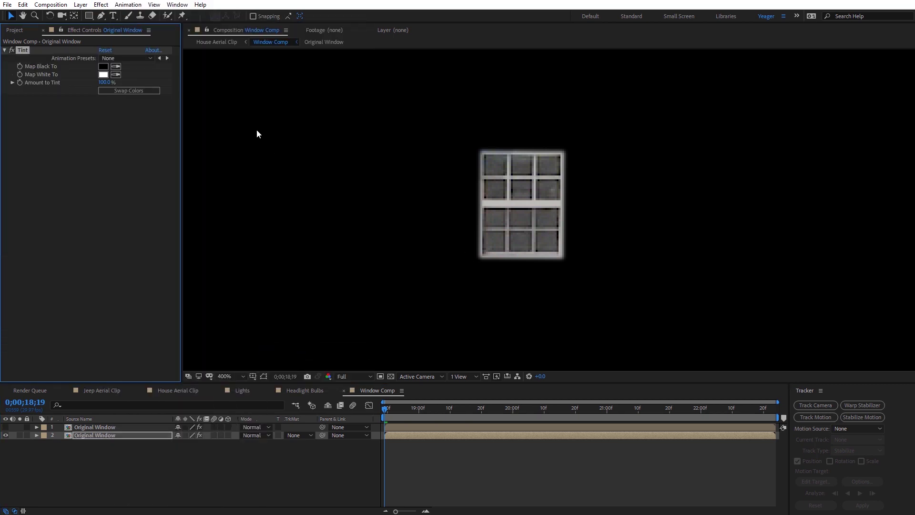
Step: Set the lower Original Window layer's Tint Map Black To colour to orange FFA200
left_click(103, 66)
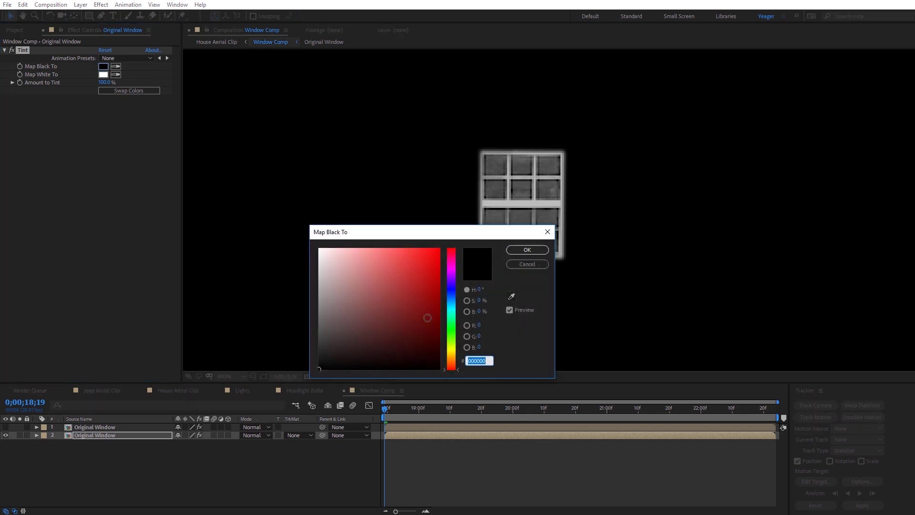
left_click_drag(447, 342, 451, 353)
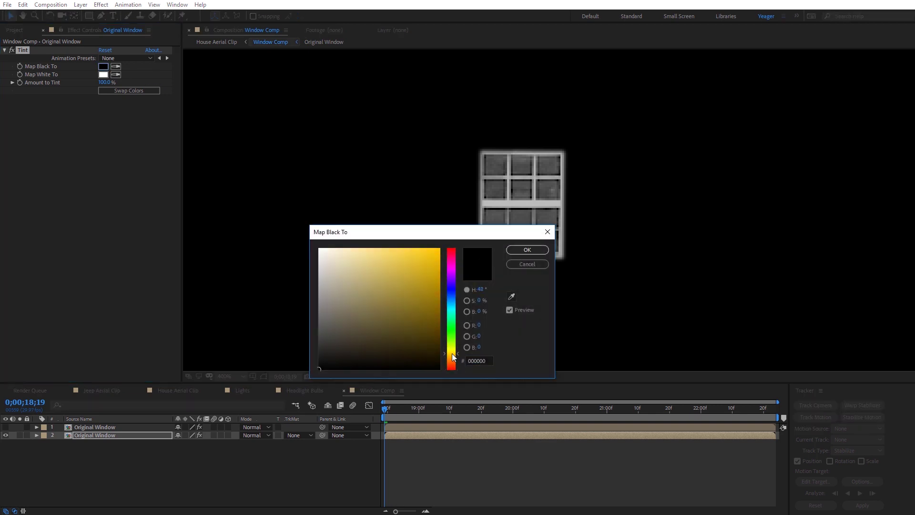
left_click_drag(423, 304, 452, 236)
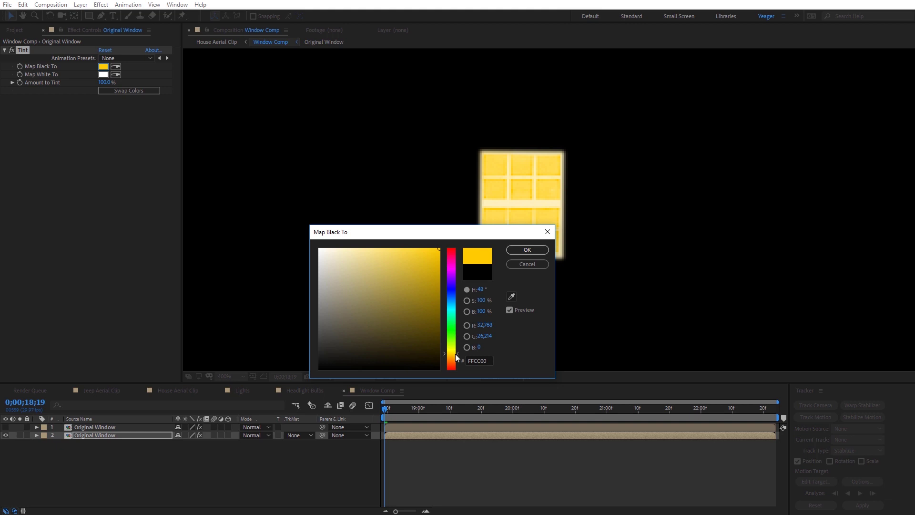
left_click_drag(456, 353, 455, 356)
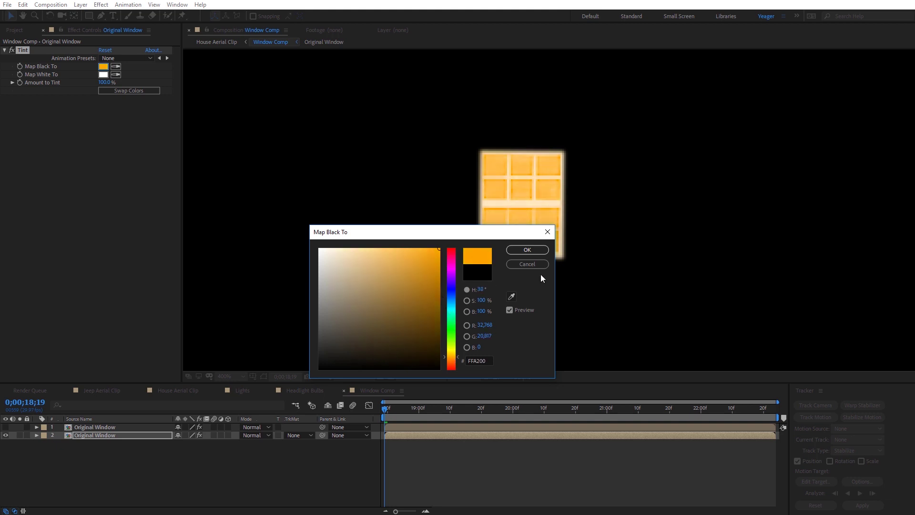
left_click(531, 250)
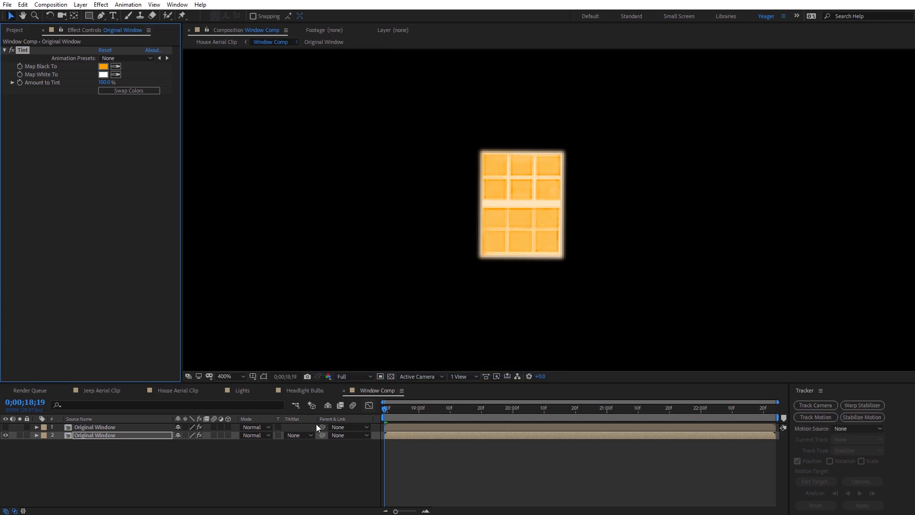
Step: Show the upper Original Window layer again and set the lower layer's track matte to Luma Matte "Original Window"
left_click(81, 427)
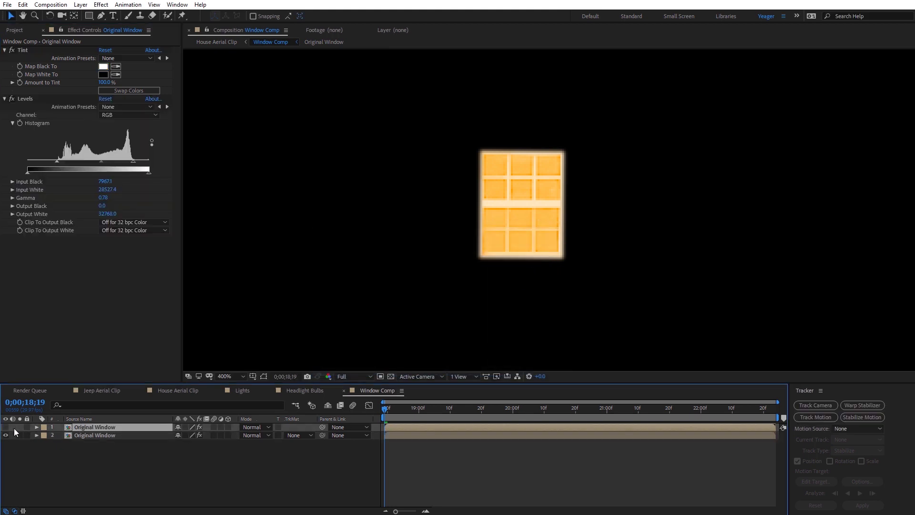
left_click(6, 427)
left_click(97, 435)
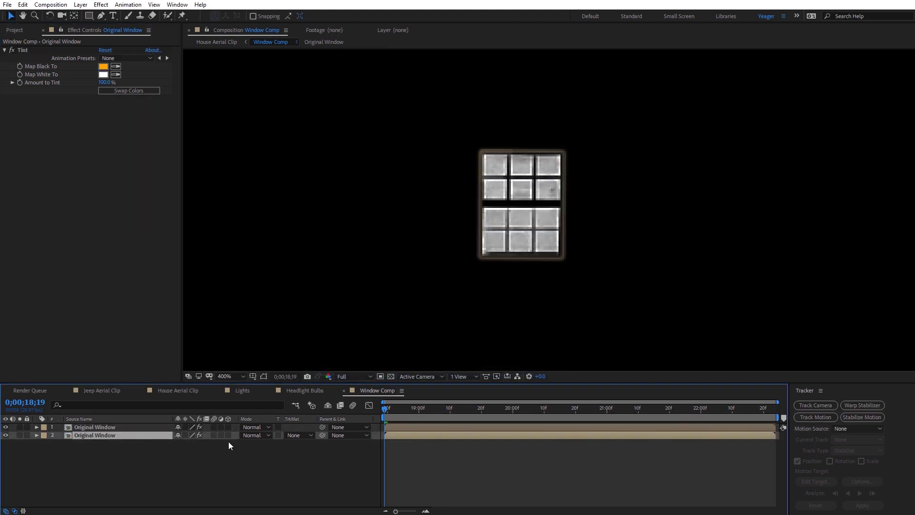
left_click(301, 436)
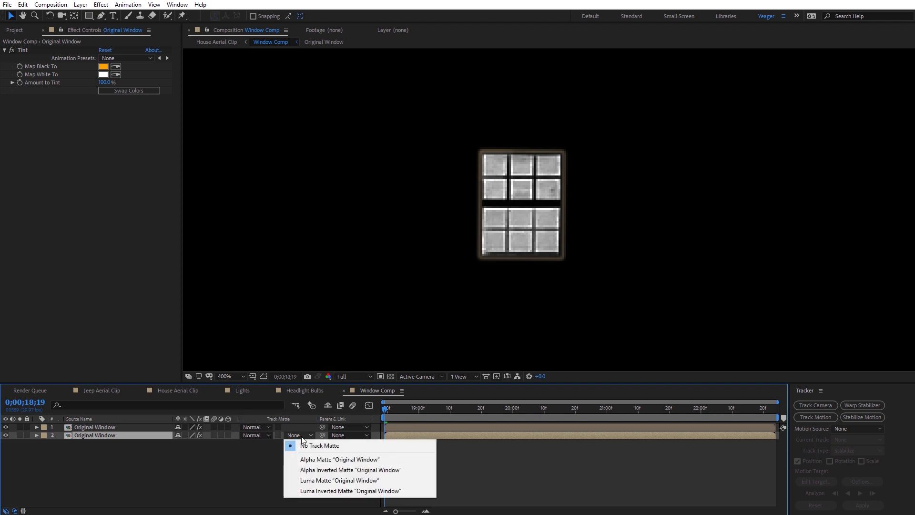
left_click(314, 481)
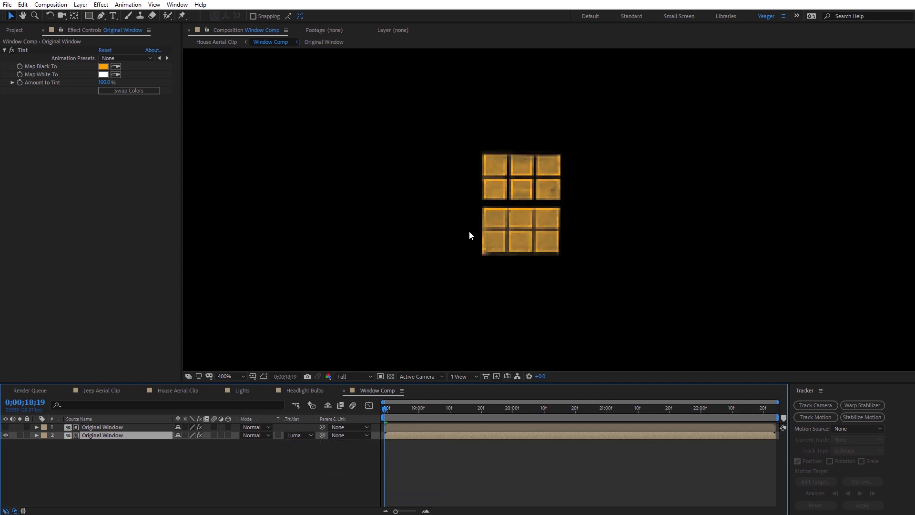
Step: Scrub the start of Window Comp and check the orange panes against the transparency grid
left_click_drag(387, 408, 418, 409)
key("Home")
left_click(391, 376)
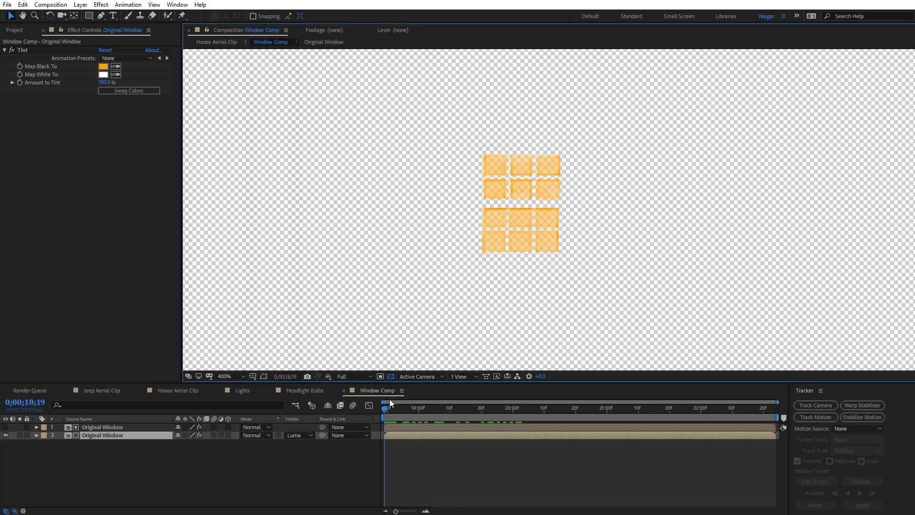
left_click(390, 376)
key("comma")
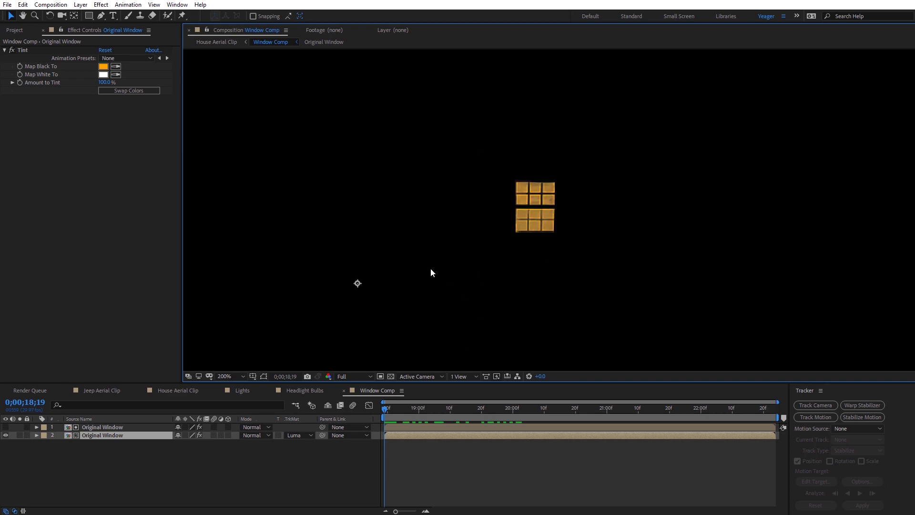
Step: In the House Aerial Clip comp, scrub the tracked orange window and check it with the Night Grade layer temporarily shown
left_click(181, 391)
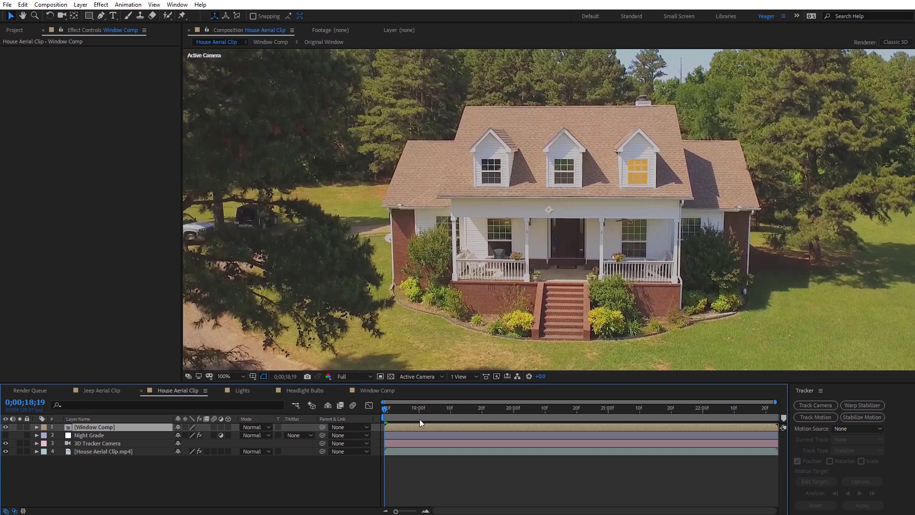
mouse_move(398, 408)
left_mouse_down()
mouse_move(729, 406)
mouse_move(384, 411)
left_mouse_up()
left_click(82, 435)
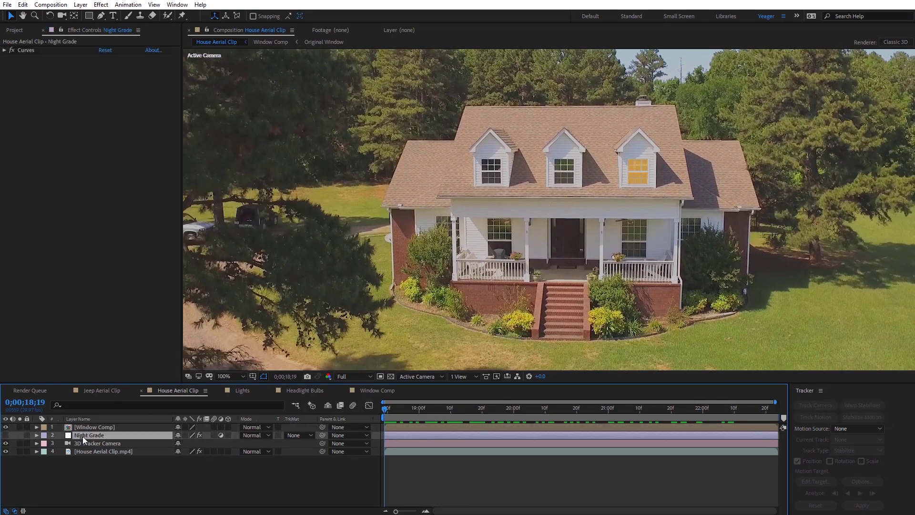
left_click(6, 435)
key("comma")
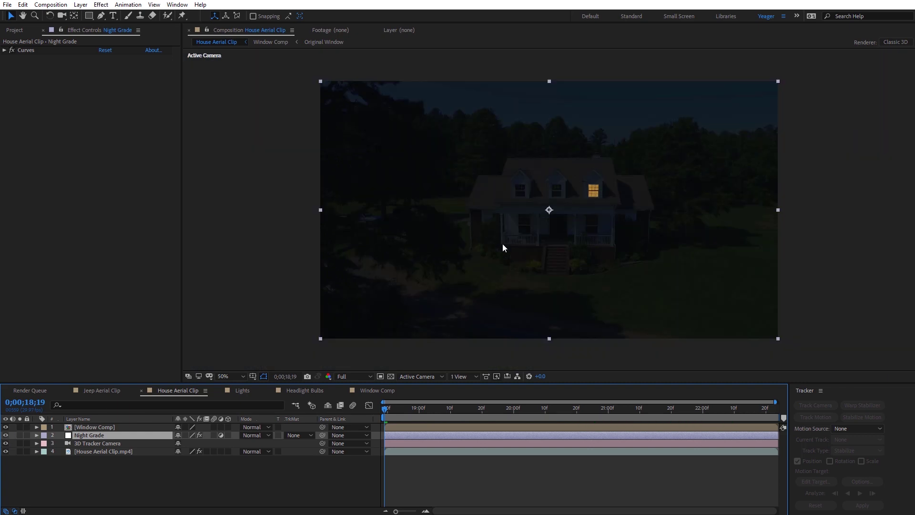
left_click(5, 435)
key("period")
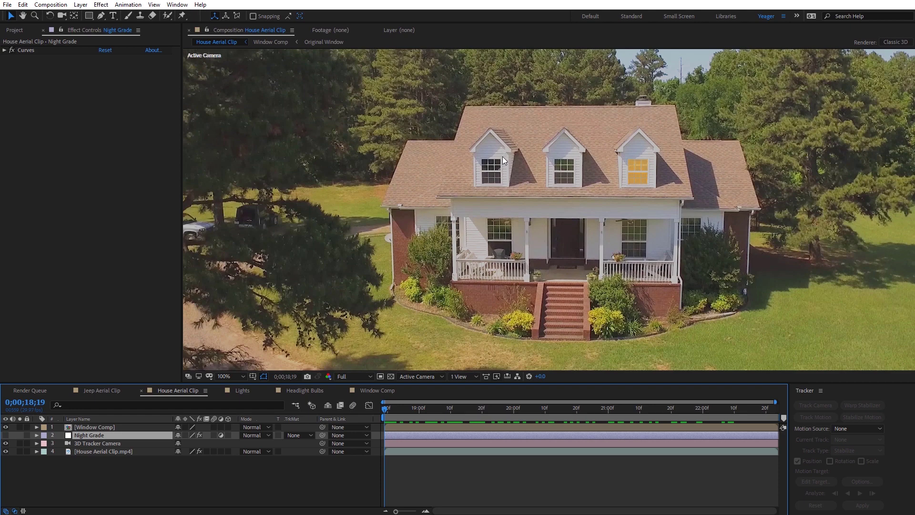
left_click_drag(599, 310, 585, 200)
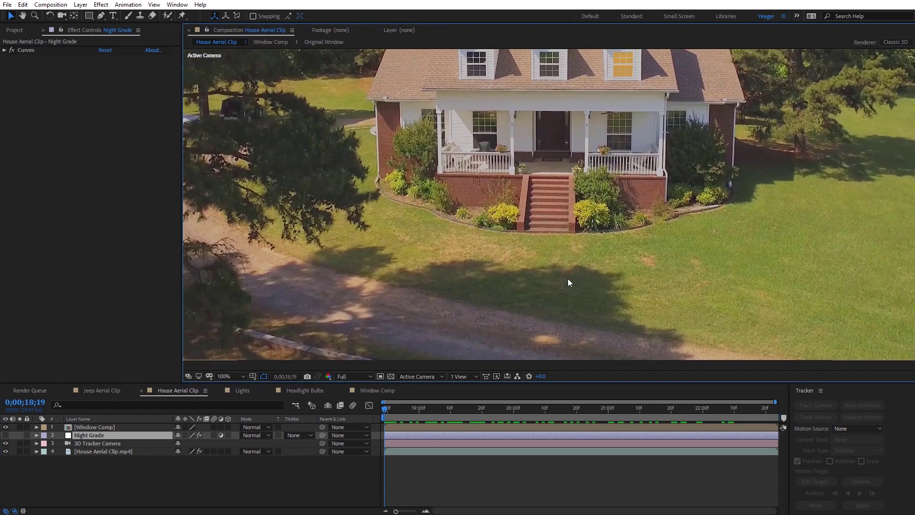
left_click_drag(545, 178, 569, 247)
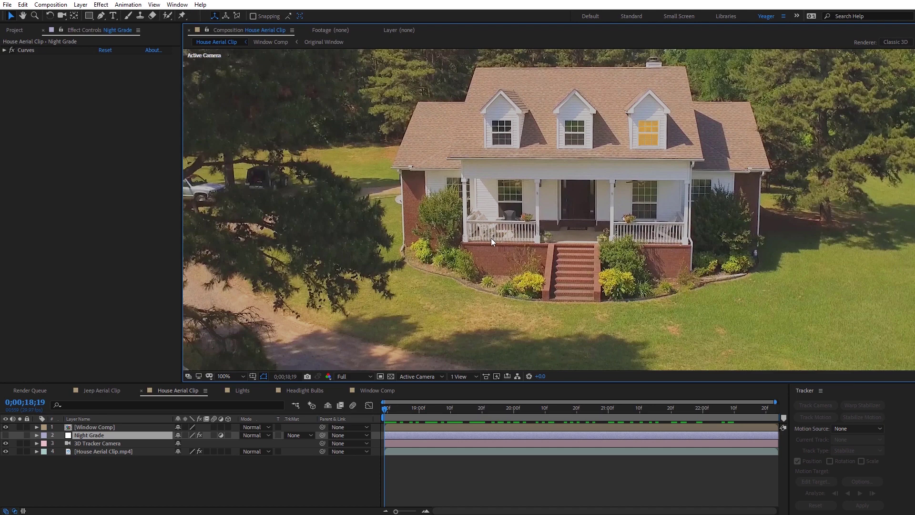
left_click_drag(620, 193, 583, 223)
key("v")
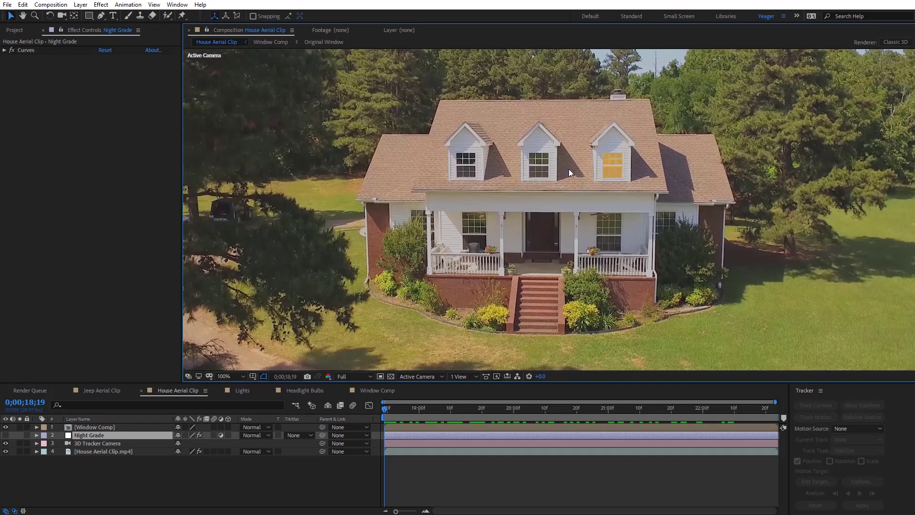
Step: Apply the Levels effect to the House Aerial Clip.mp4 layer
scroll(568, 169, "up", 2)
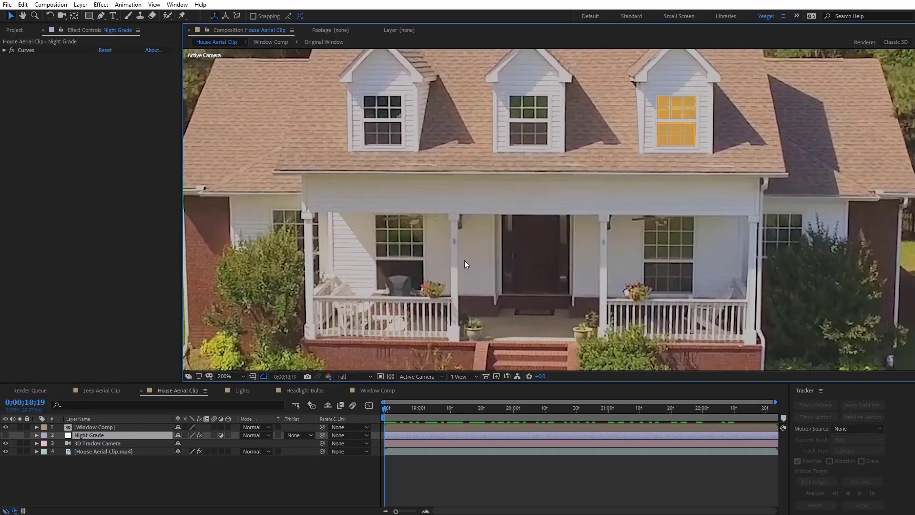
scroll(544, 216, "down", 2)
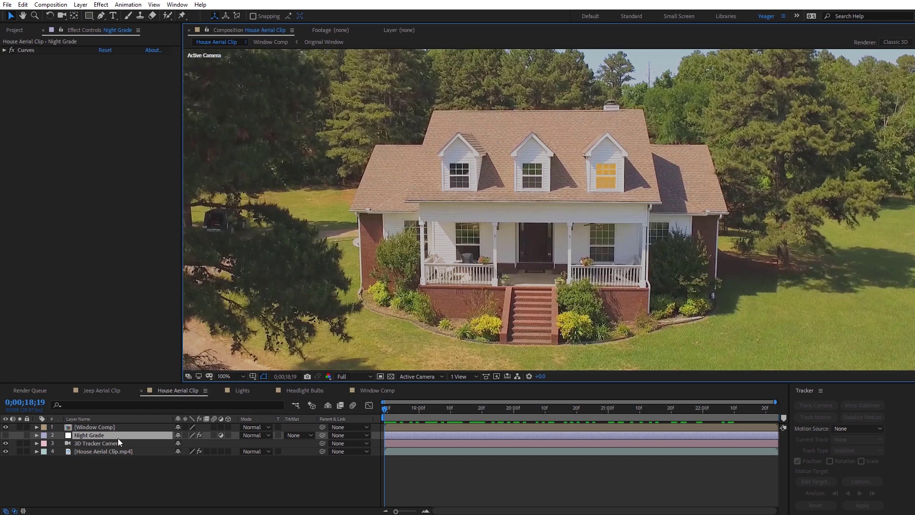
left_click(116, 451)
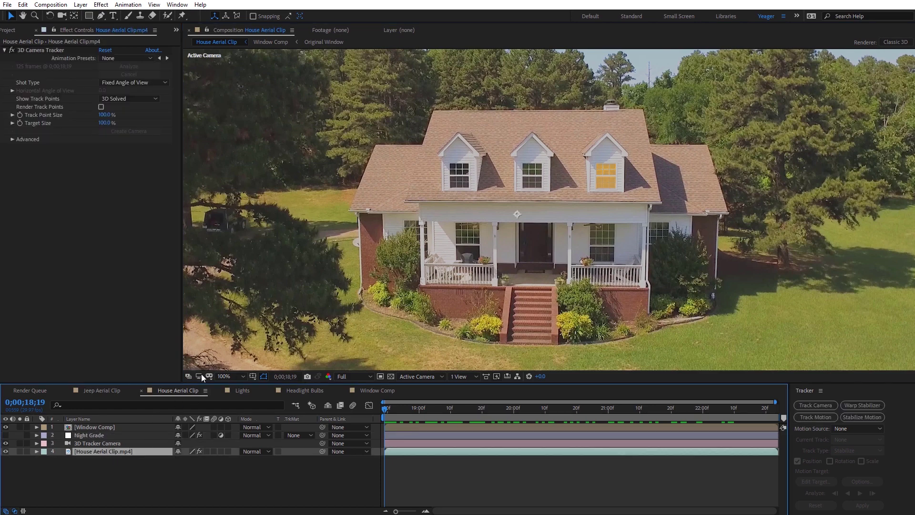
left_click(101, 5)
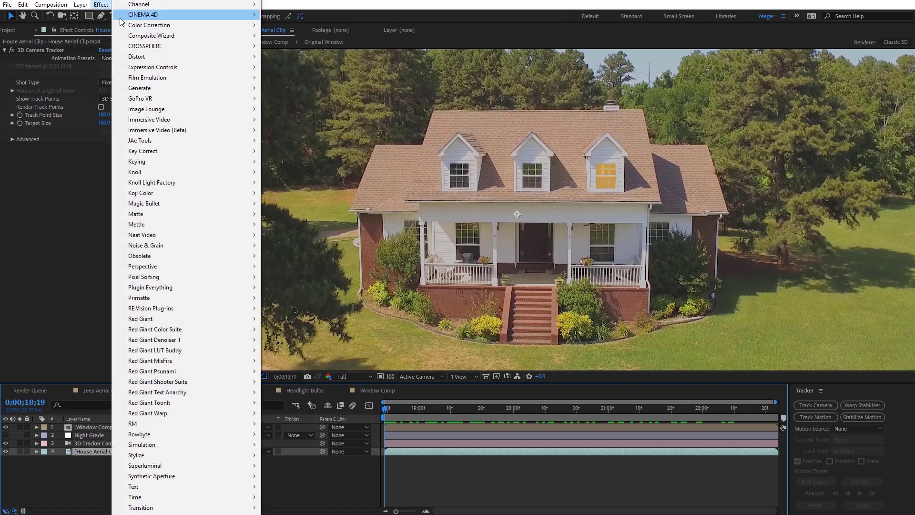
mouse_move(188, 31)
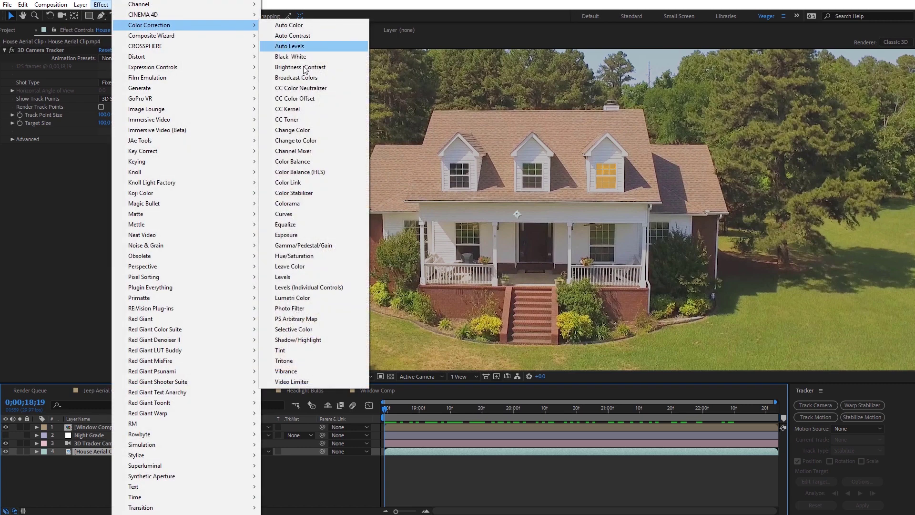
left_click(307, 275)
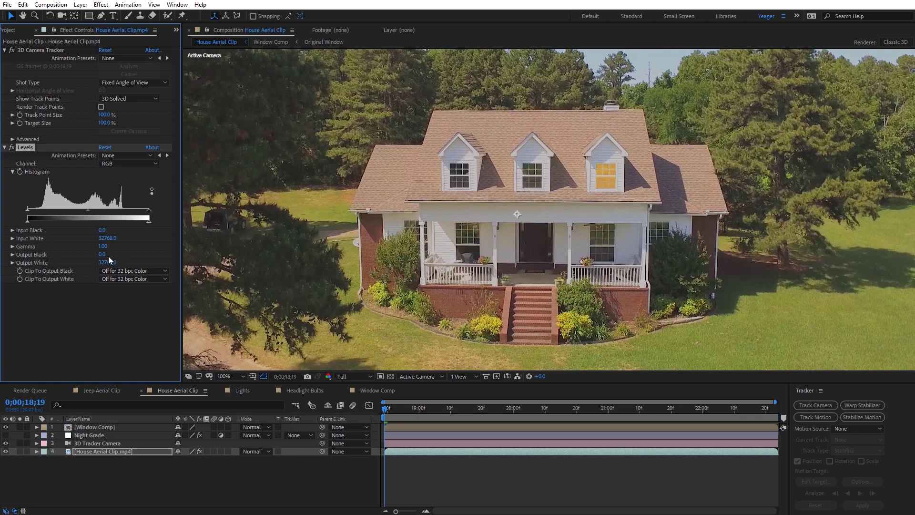
Step: Set the house clip's Levels Output Black to 6553.6, Output White to 21954.6 and Gamma to 0.65
left_click_drag(105, 255, 88, 263)
key("comma")
key("comma")
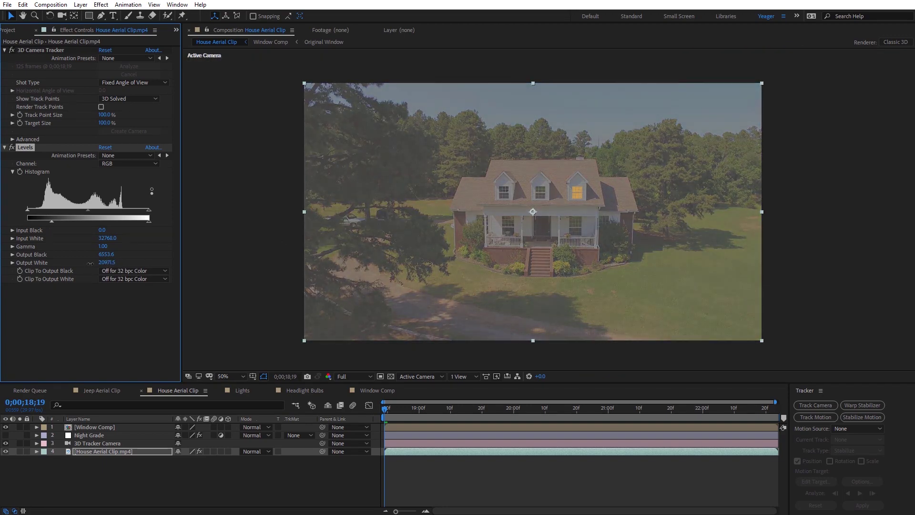
key("period")
key("period")
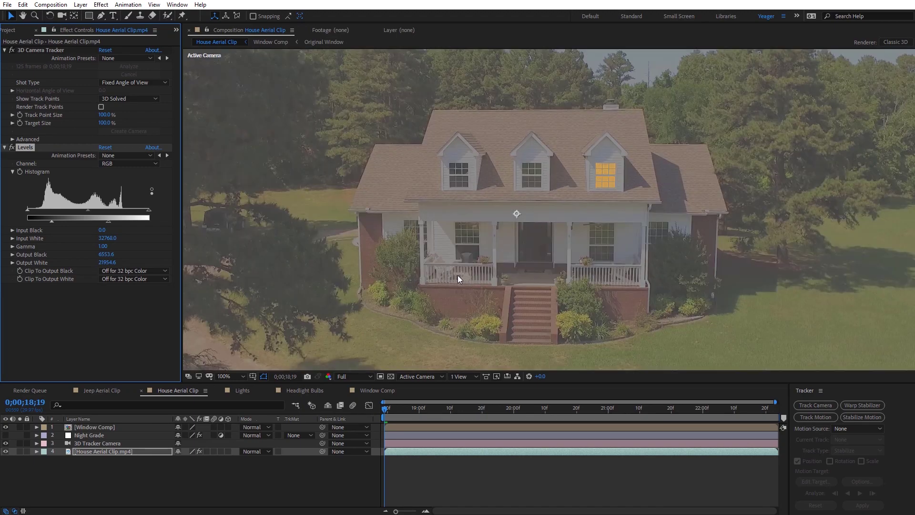
left_click_drag(99, 251, 85, 251)
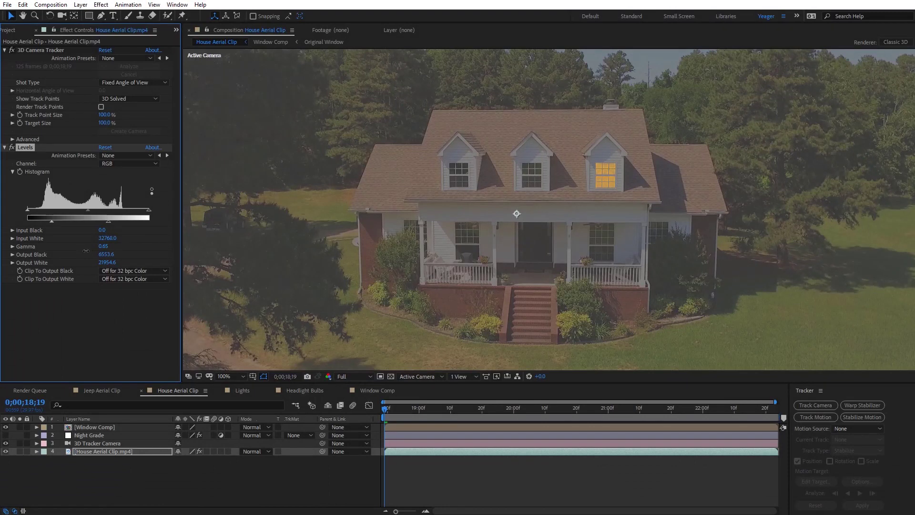
key("comma")
key("comma")
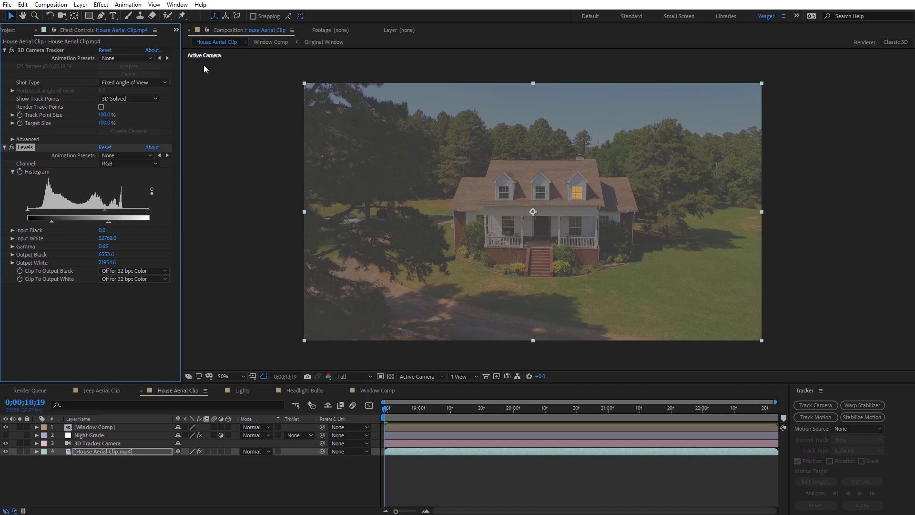
Step: Apply a Tint effect to the House Aerial Clip.mp4 layer and set Amount to Tint to 90%
left_click(100, 5)
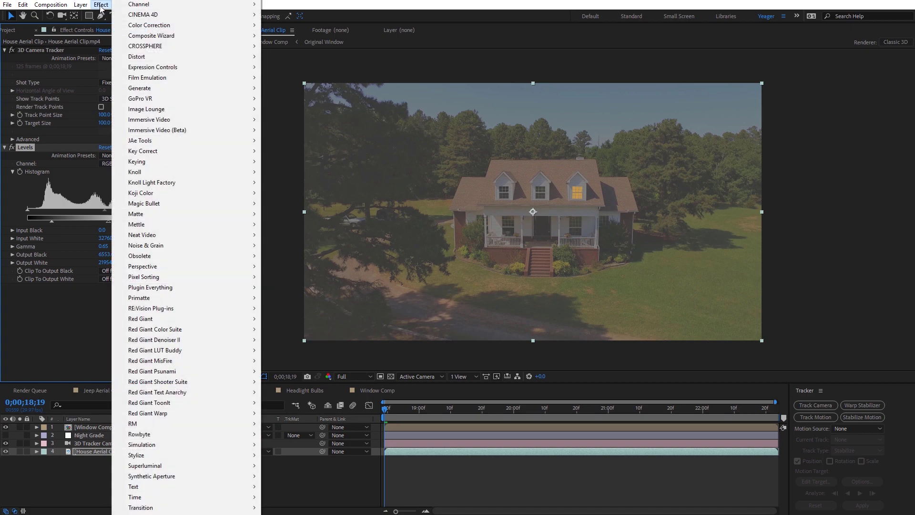
mouse_move(158, 25)
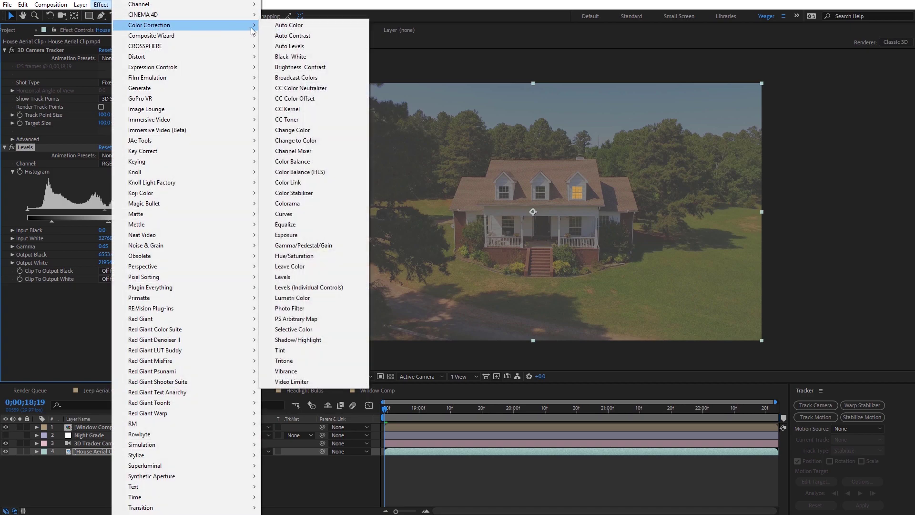
left_click(316, 348)
left_click(104, 319)
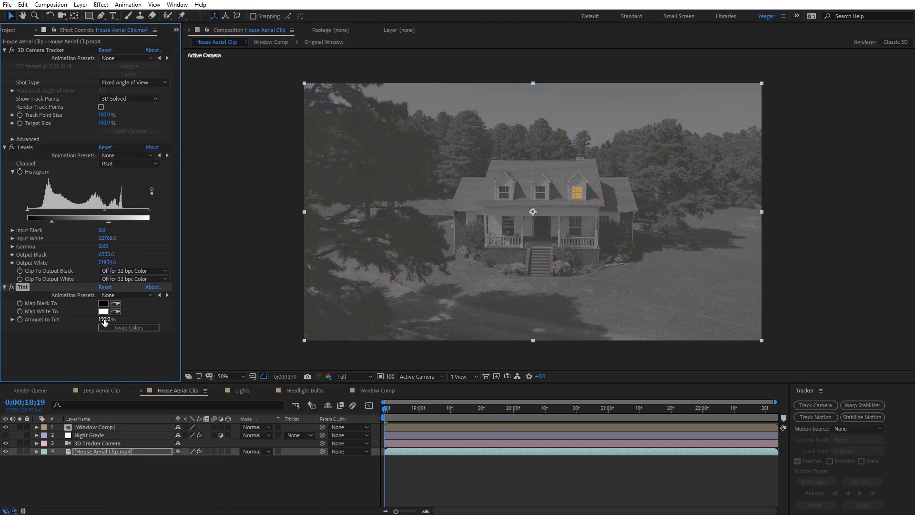
type("90")
key("Return")
key("period")
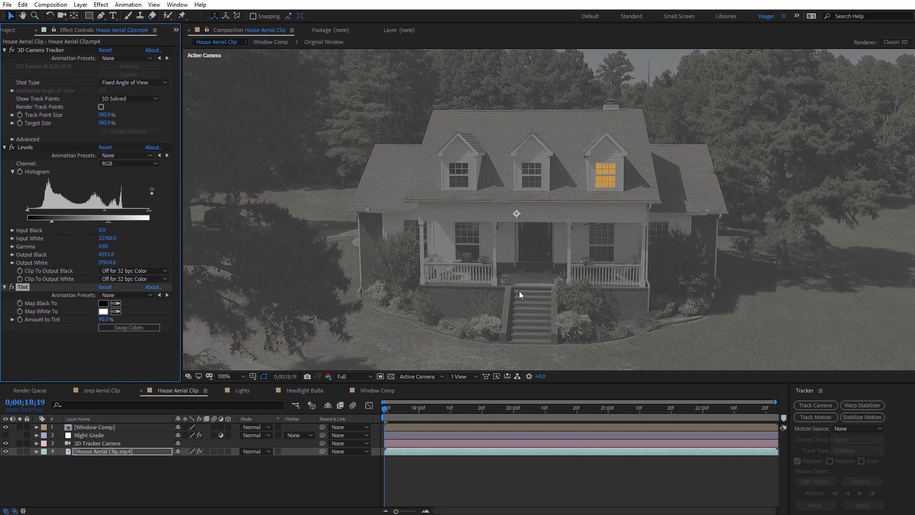
Step: Turn on the Night Grade layer's visibility and inspect the darkened house beside the orange window
left_click(78, 435)
left_click(5, 435)
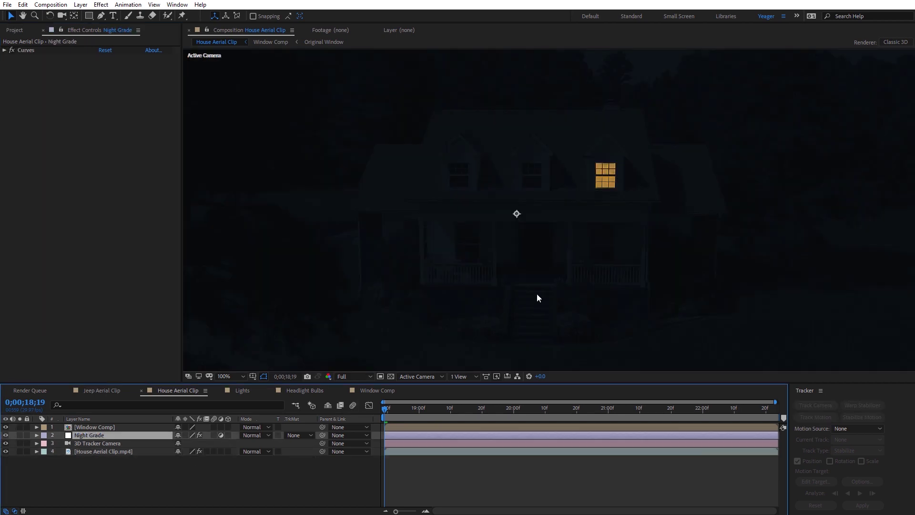
key("comma")
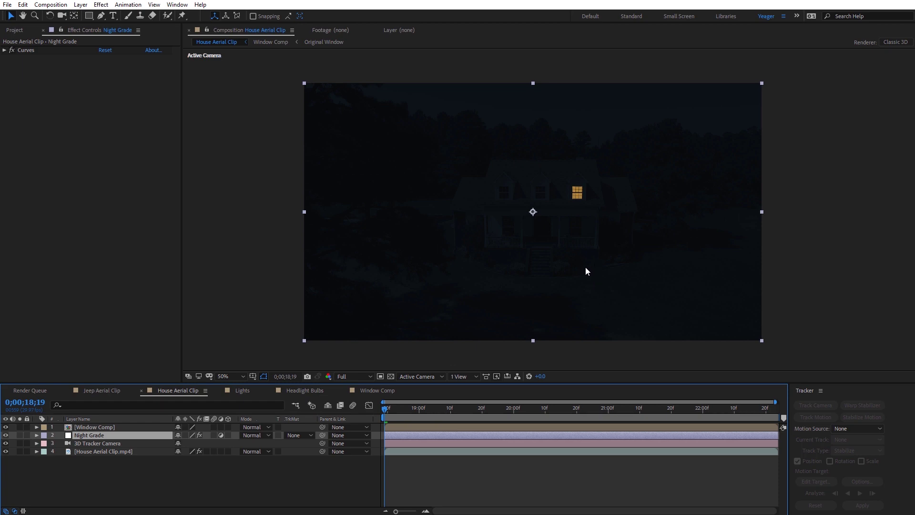
left_click_drag(611, 251, 585, 268)
key("period")
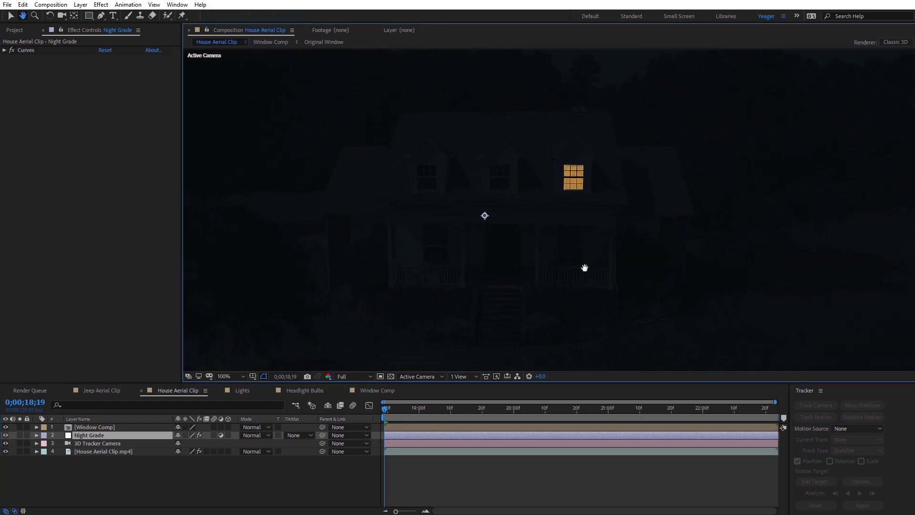
key("space")
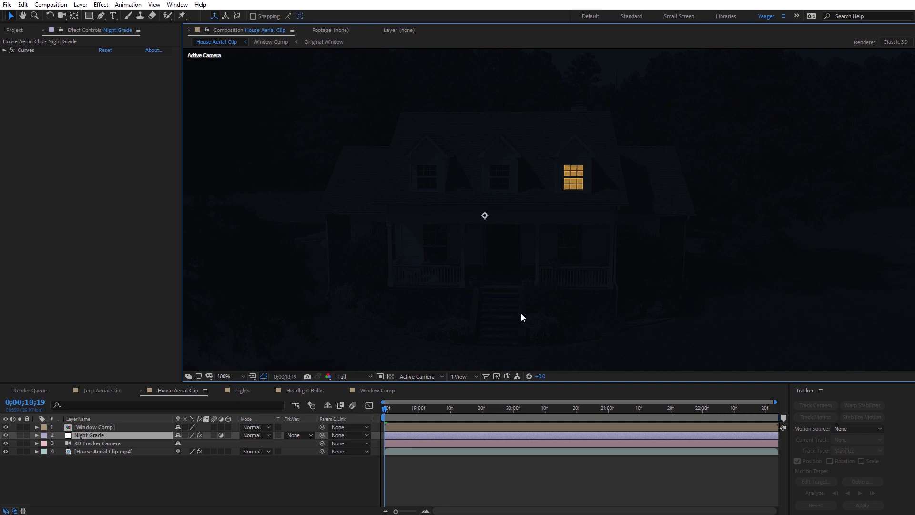
Step: Darken the house clip's shadows by setting its Levels Output Black to -327.7 and Gamma to 0.97
left_click(99, 450)
mouse_move(106, 257)
left_mouse_down()
mouse_move(96, 256)
mouse_move(114, 245)
left_mouse_up()
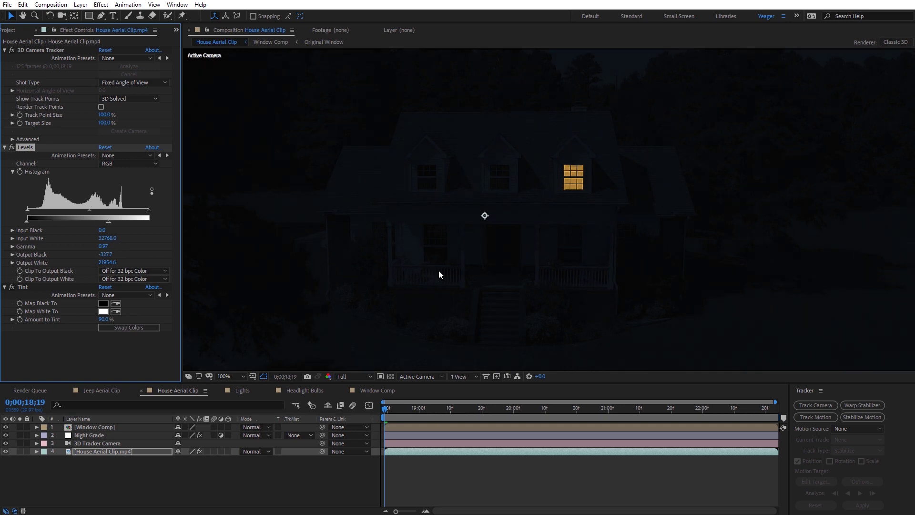
scroll(444, 275, "down", 2)
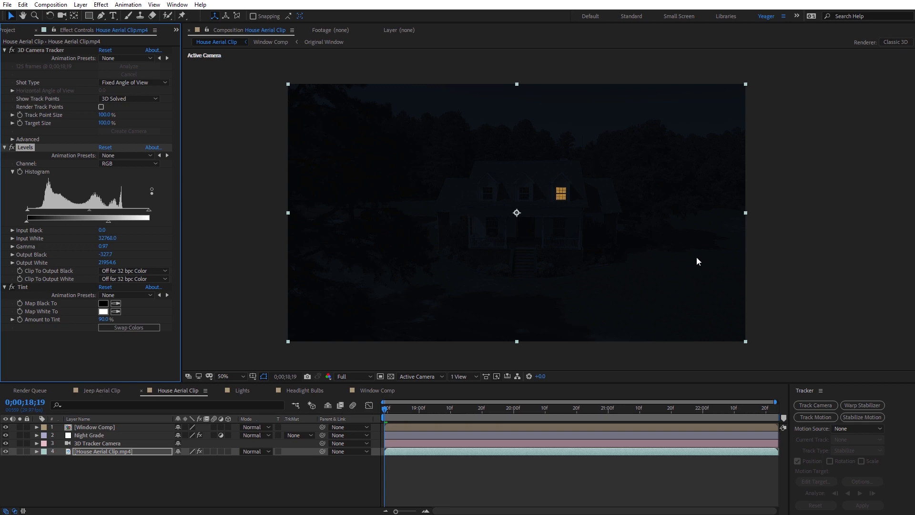
Step: Apply the Glow and Hue/Saturation effects to the Window Comp layer
left_click(113, 427)
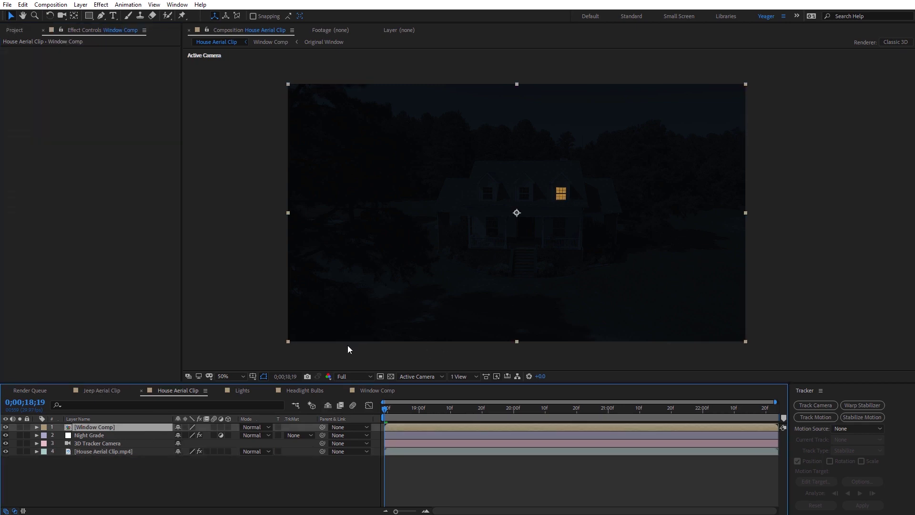
scroll(553, 248, "up", 2)
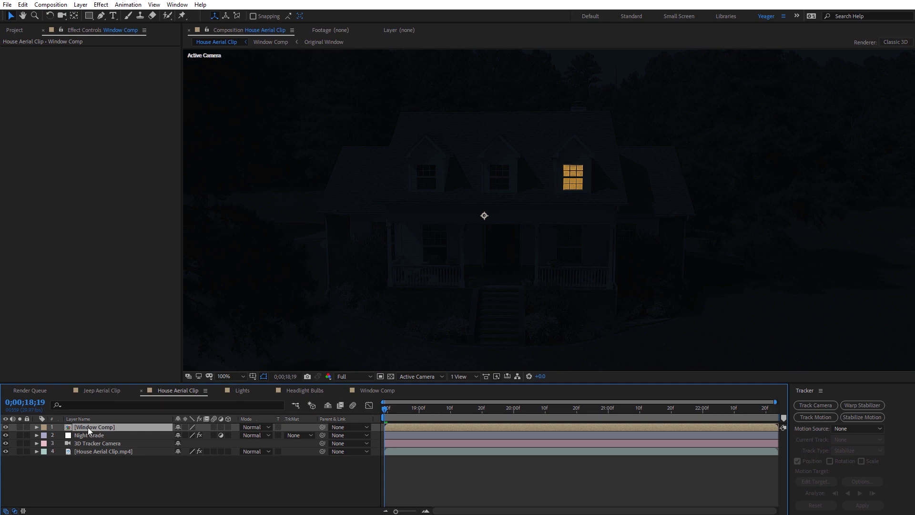
left_click(96, 6)
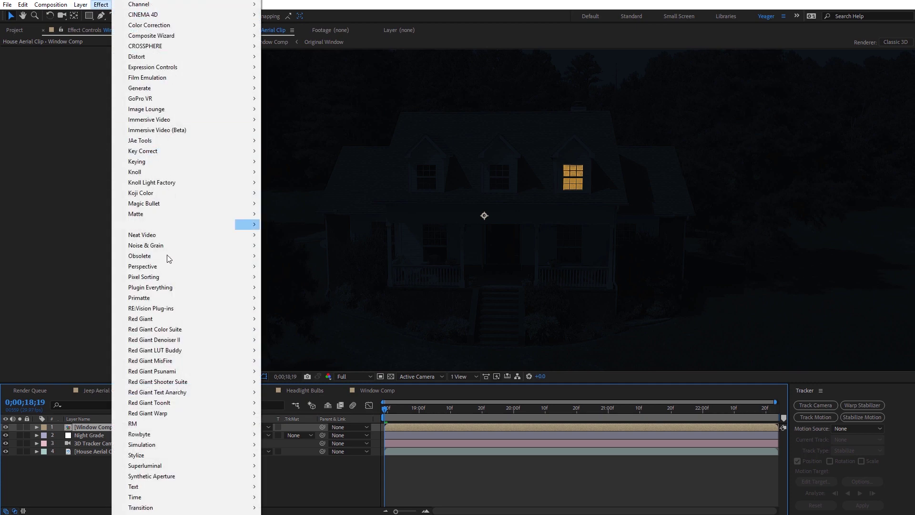
mouse_move(184, 457)
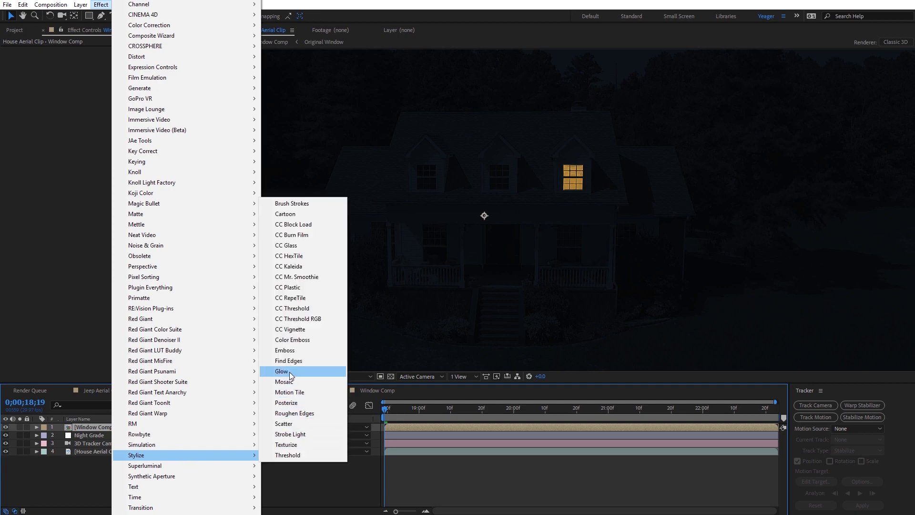
left_click(284, 371)
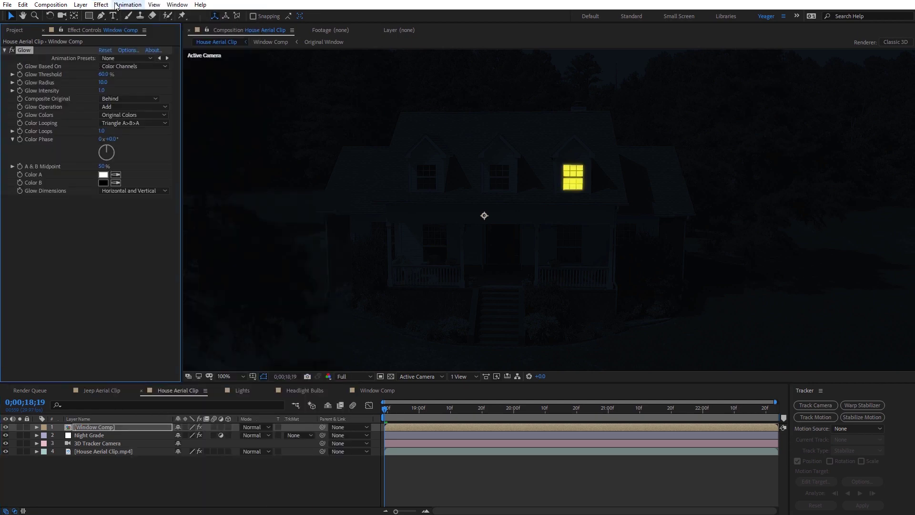
left_click(101, 5)
mouse_move(239, 28)
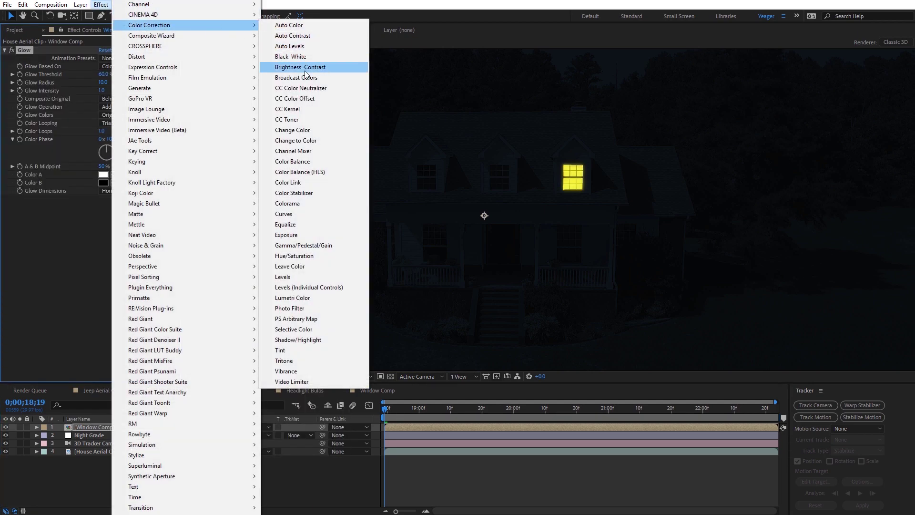
left_click(305, 256)
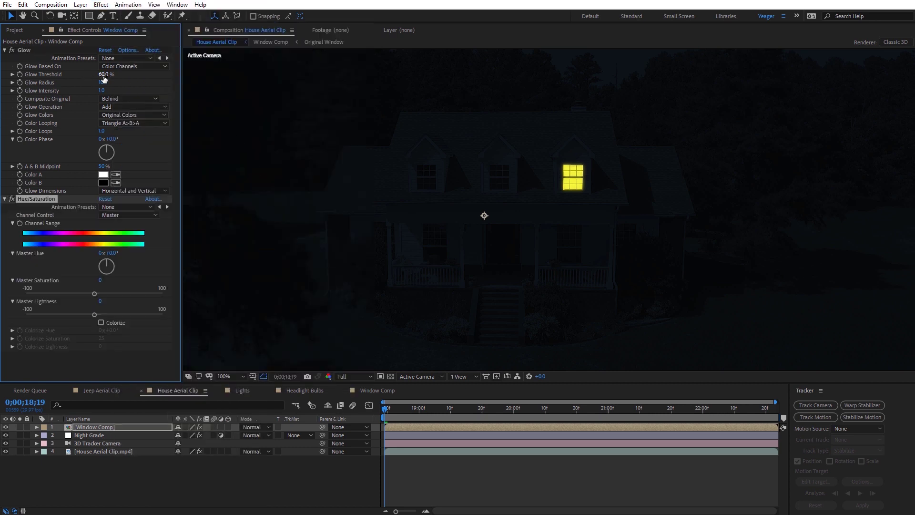
Step: Set Window Comp's Glow Threshold to 39.2%, Glow Radius to 33 and Glow Intensity to 0.8
left_click_drag(104, 74, 117, 93)
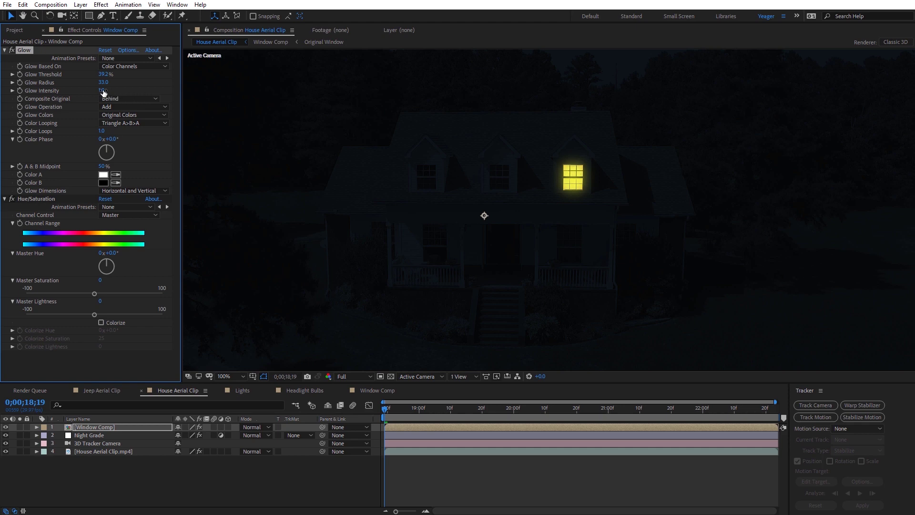
left_click_drag(100, 91, 101, 104)
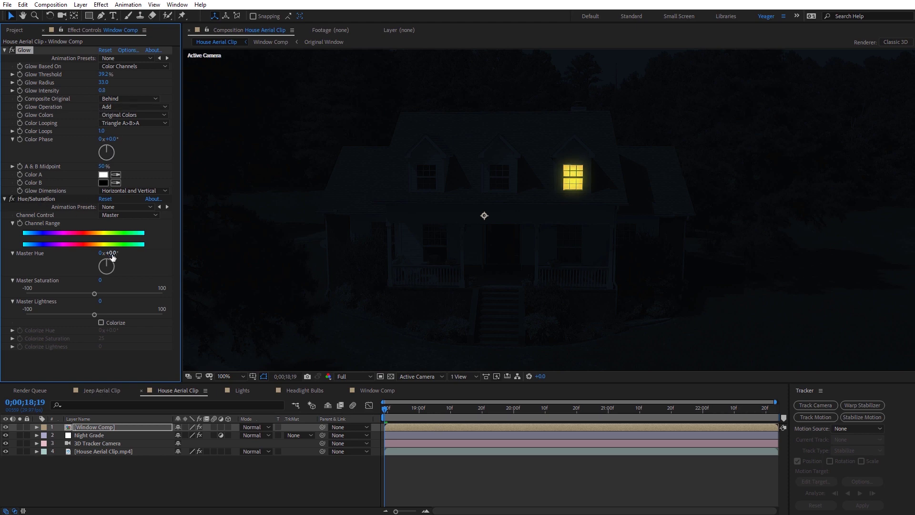
Step: Set Window Comp's Master Hue to about -12°, Master Saturation to -17 and Master Lightness to 37
left_click_drag(121, 257, 106, 254)
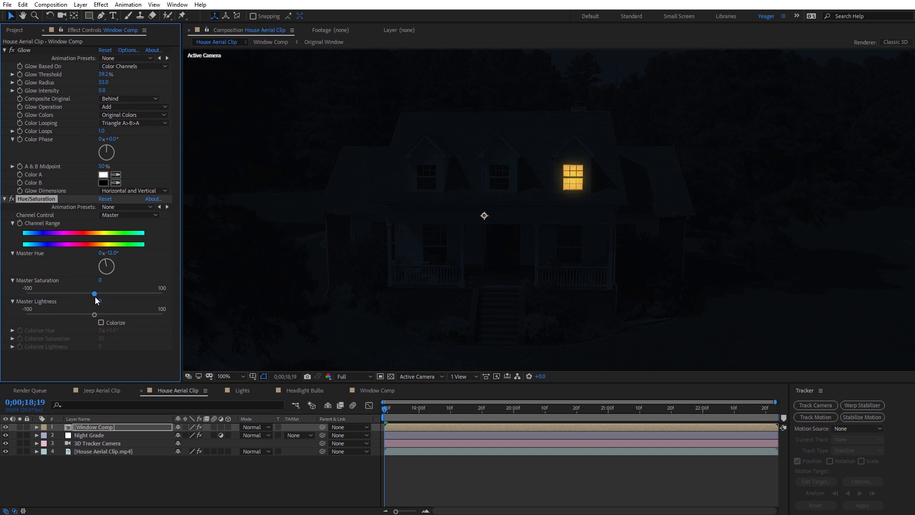
left_click_drag(96, 299, 118, 320)
left_click_drag(75, 298, 86, 298)
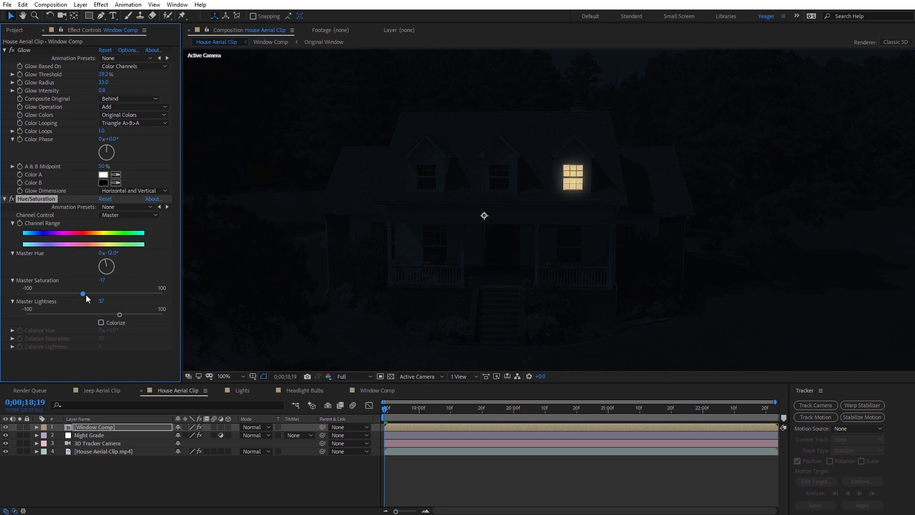
Step: Scrub through the House Aerial Clip comp to check the glowing window against the night house, and bring up the project's items
key("comma")
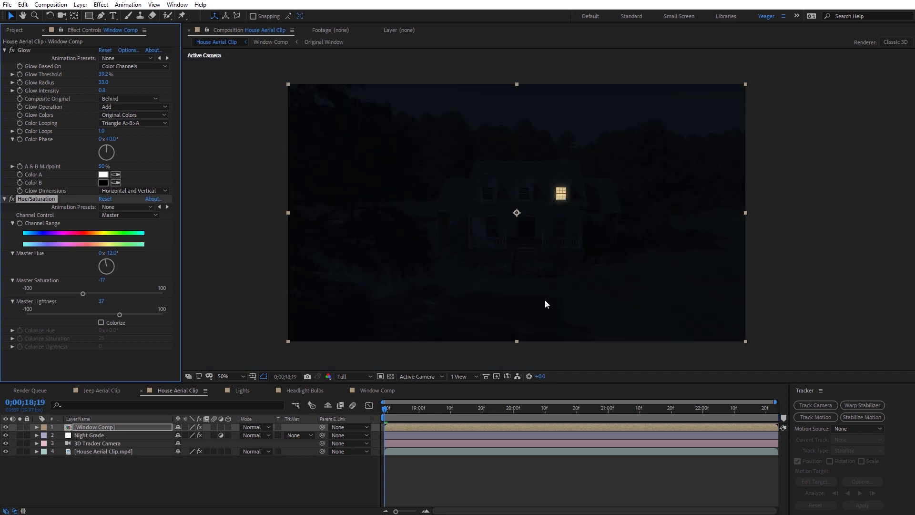
left_click(373, 417)
key("space")
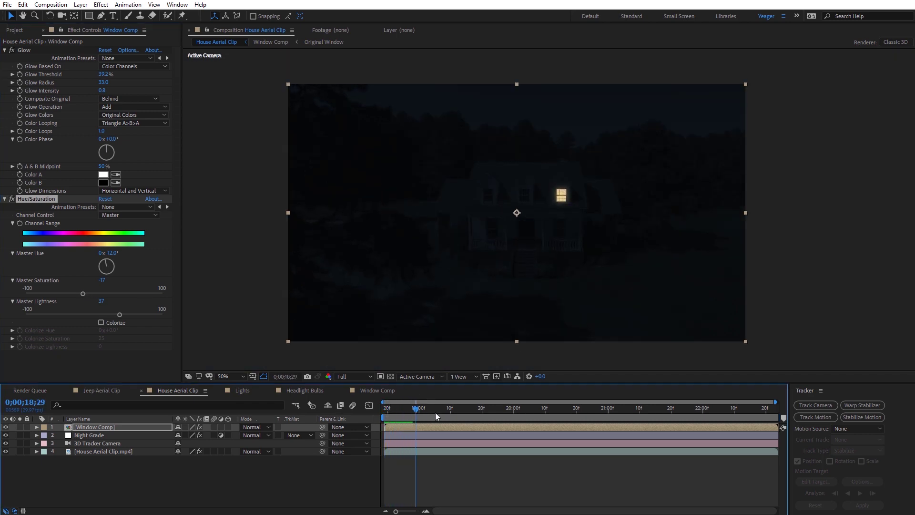
left_click_drag(674, 416, 386, 402)
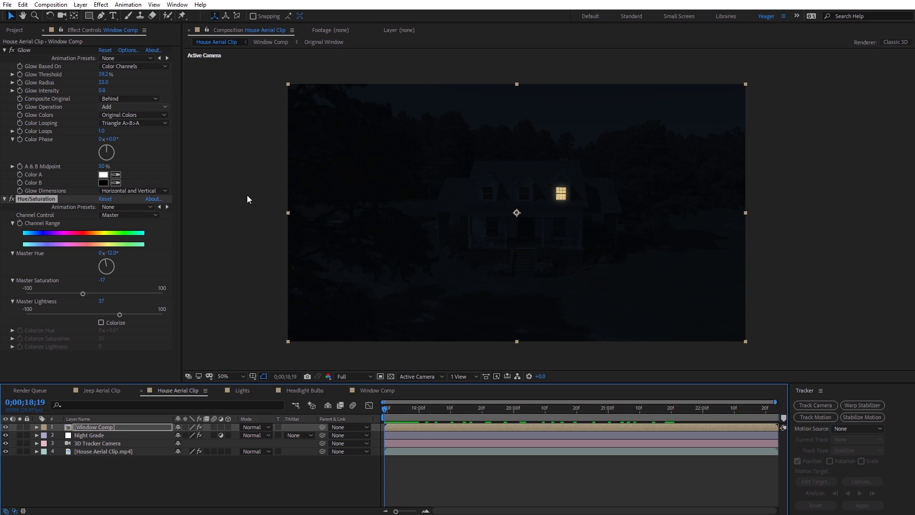
left_click(16, 30)
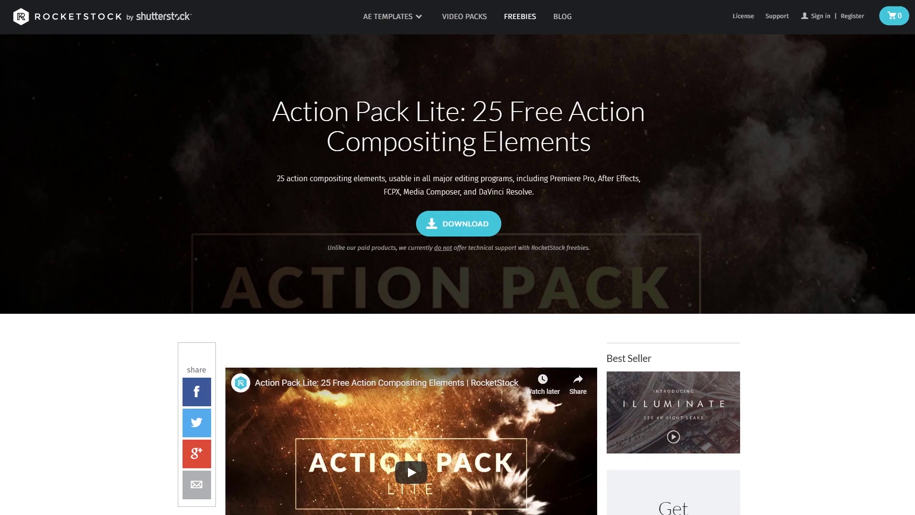
Step: Browse RocketStock's Action Pack Lite page of free action compositing elements
scroll(407, 425, "down", 2)
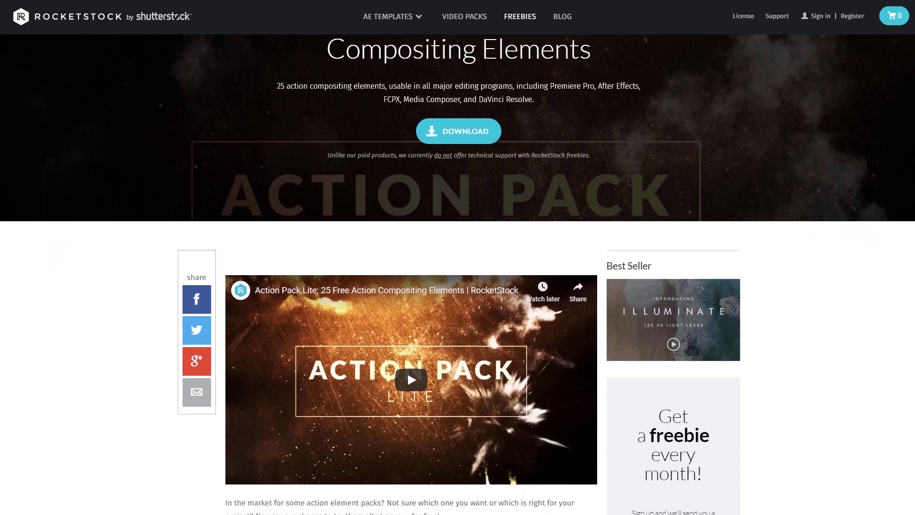
scroll(407, 370, "down", 3)
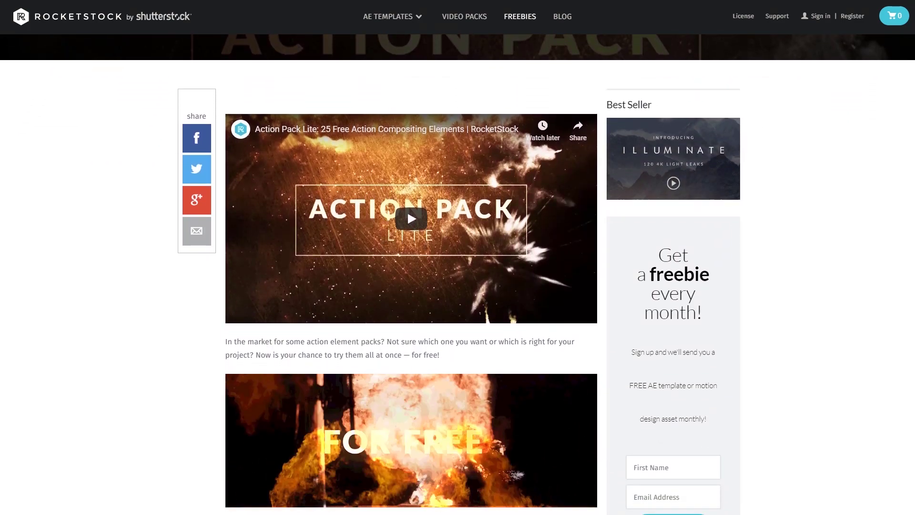
scroll(407, 275, "down", 3)
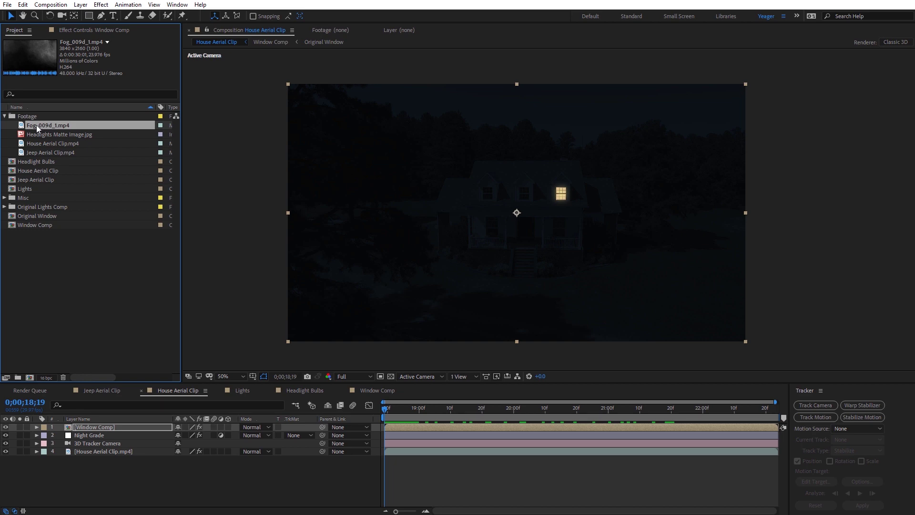
Step: Add Fog_009d_1.mp4 as the top layer of House Aerial Clip and conform the footage's frame rate to 29.97 fps
left_click_drag(36, 125, 102, 424)
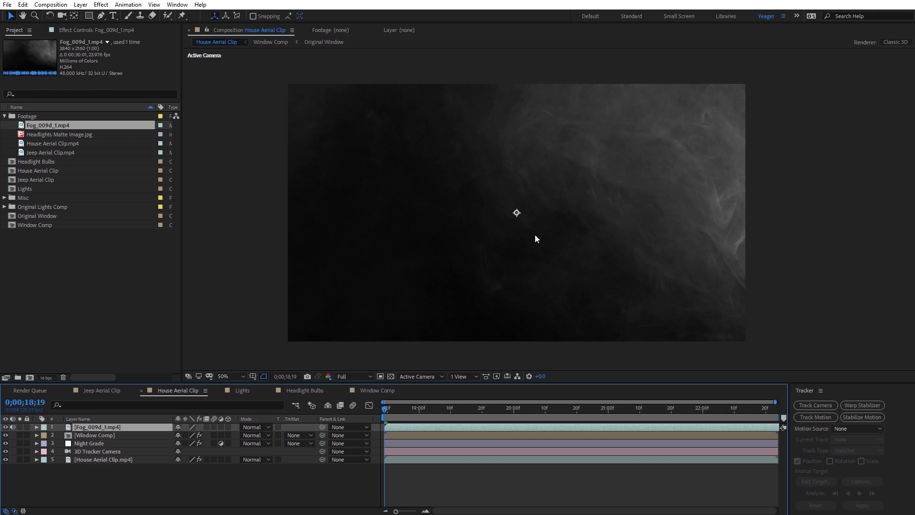
right_click(51, 124)
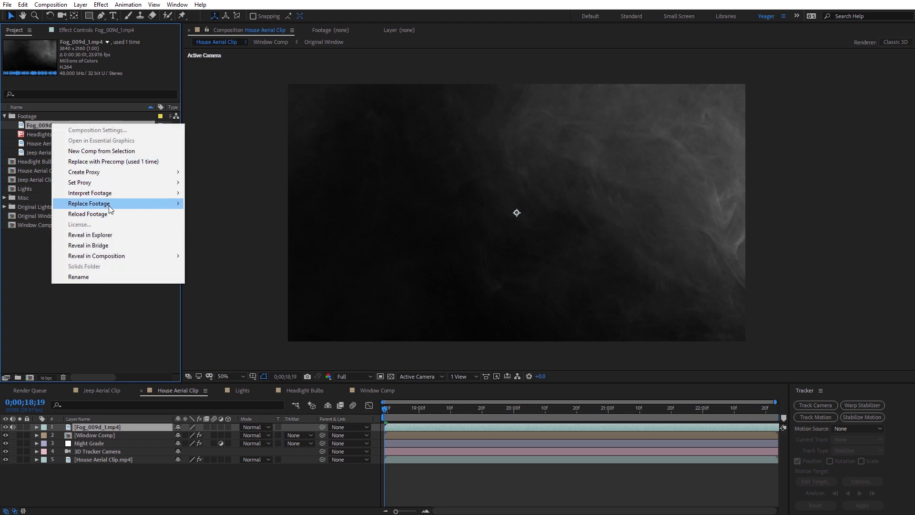
mouse_move(115, 193)
left_click(208, 193)
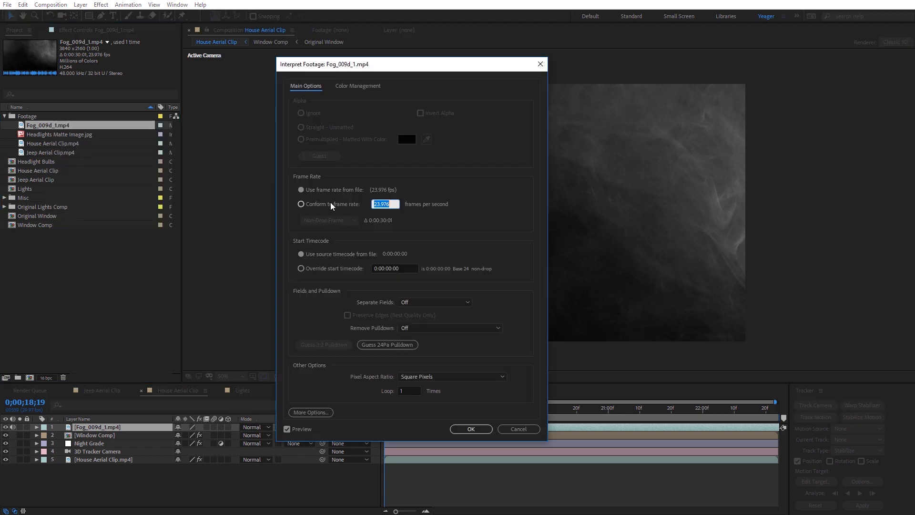
left_click(308, 205)
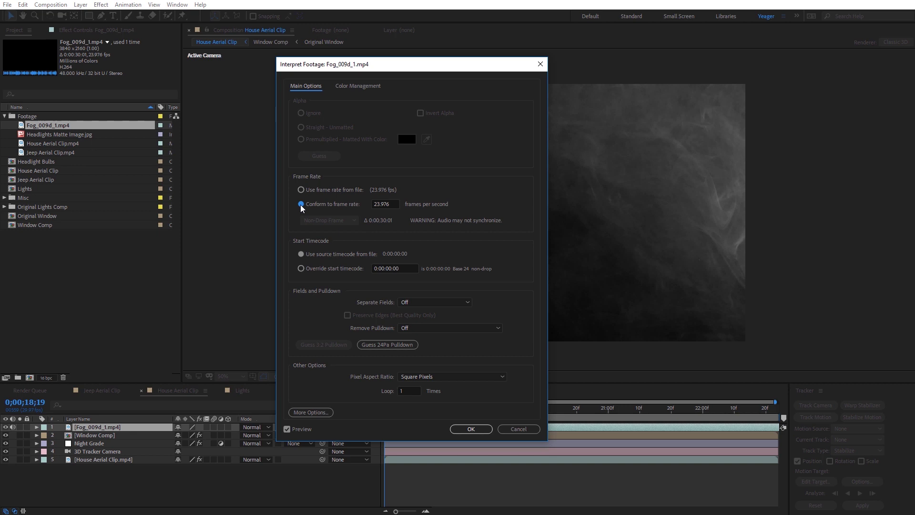
double_click(392, 203)
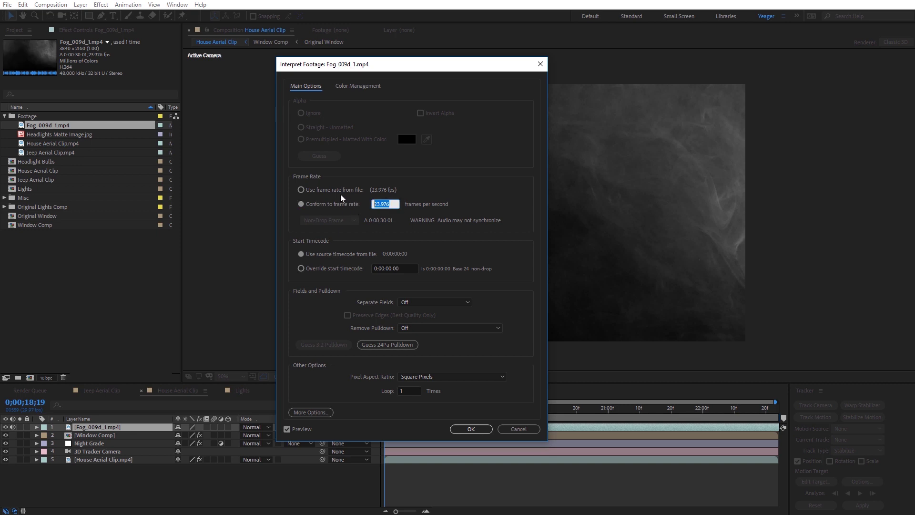
type("29.97")
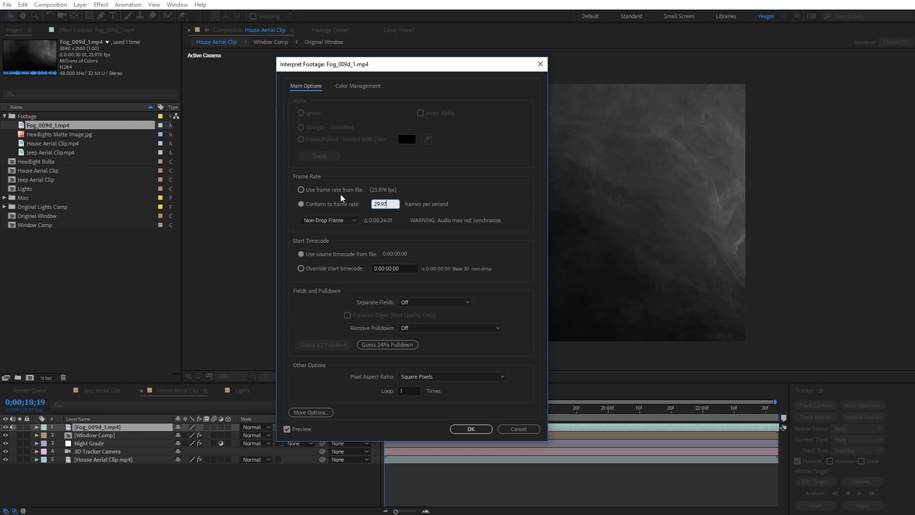
left_click(487, 429)
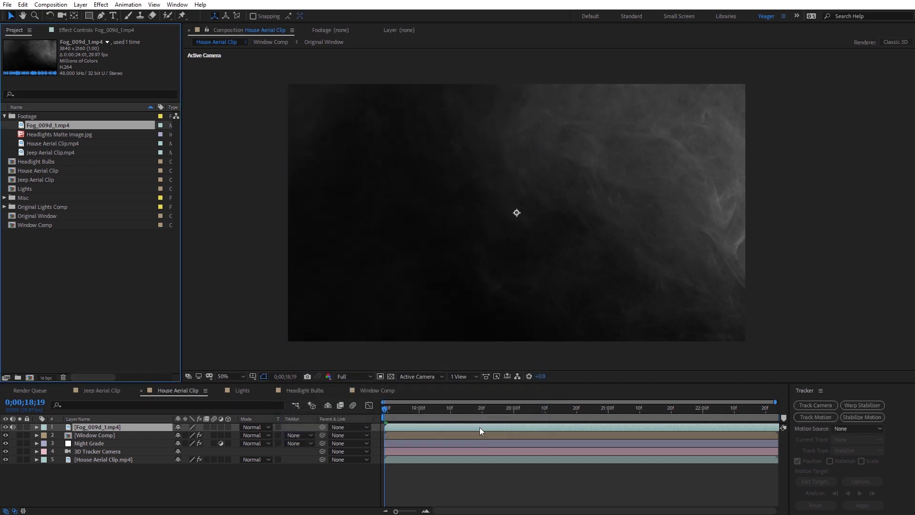
Step: Make the fog layer 3D, set its blending mode to Screen, and scrub to check how it follows the shot
left_click(228, 427)
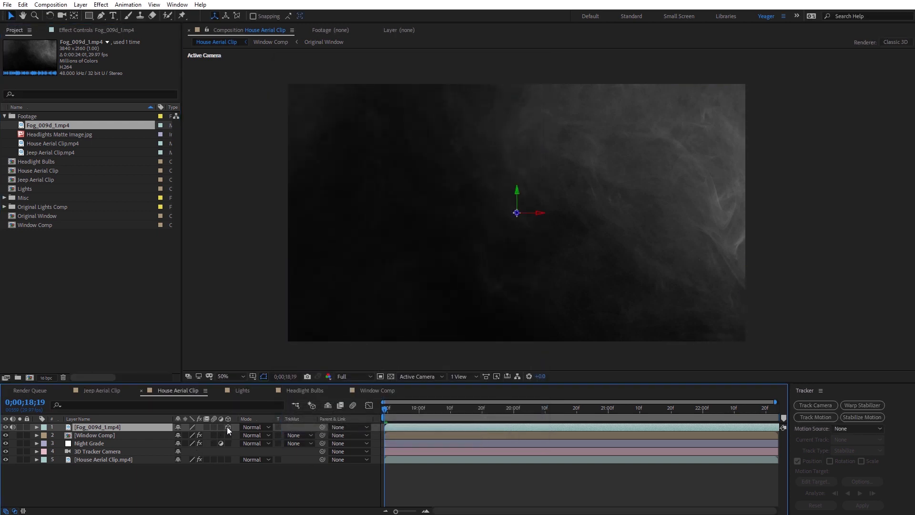
left_click(254, 427)
left_click(282, 127)
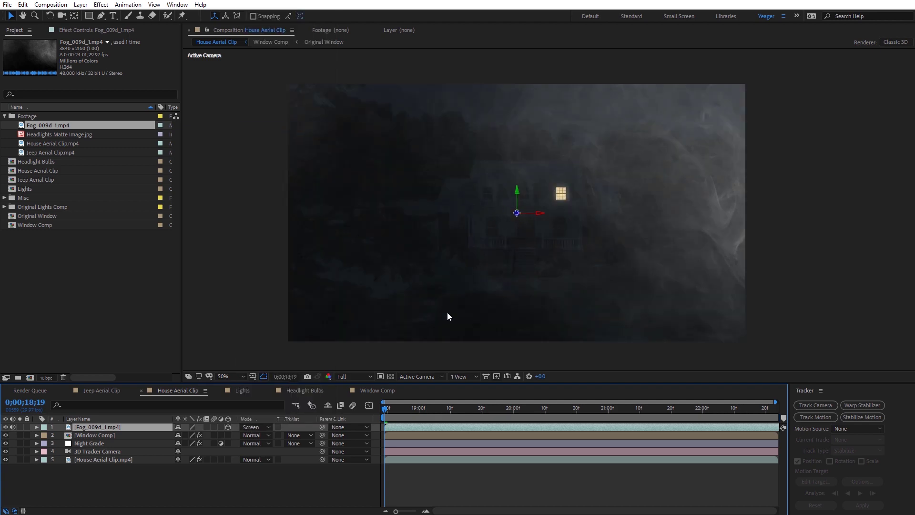
left_click_drag(386, 408, 436, 411)
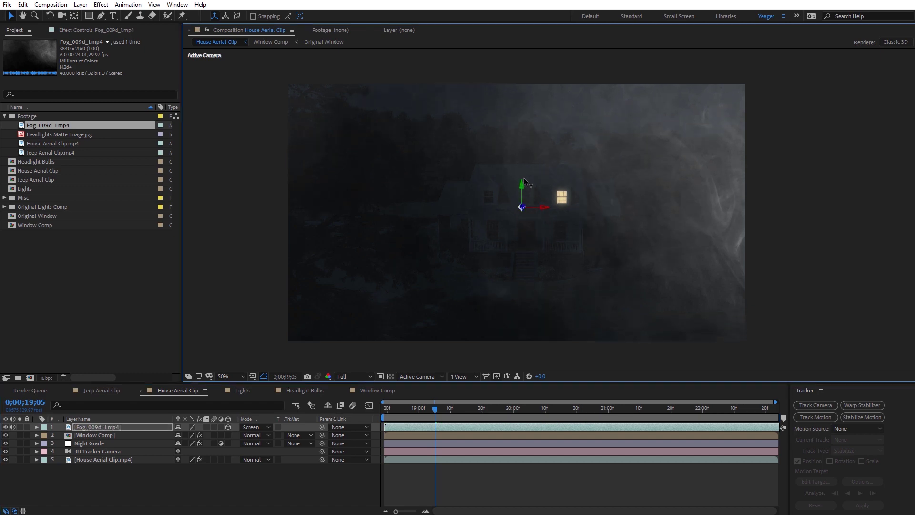
Step: Scale the fog layer to 182% and reposition it so it covers the whole frame over the house
scroll(530, 171, "down", 1)
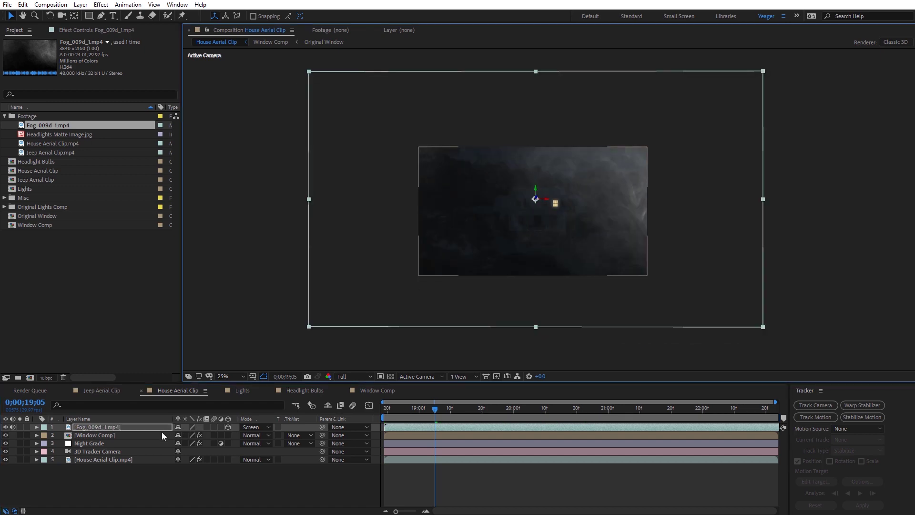
key("s")
left_click_drag(208, 435, 222, 434)
left_click_drag(536, 199, 535, 202)
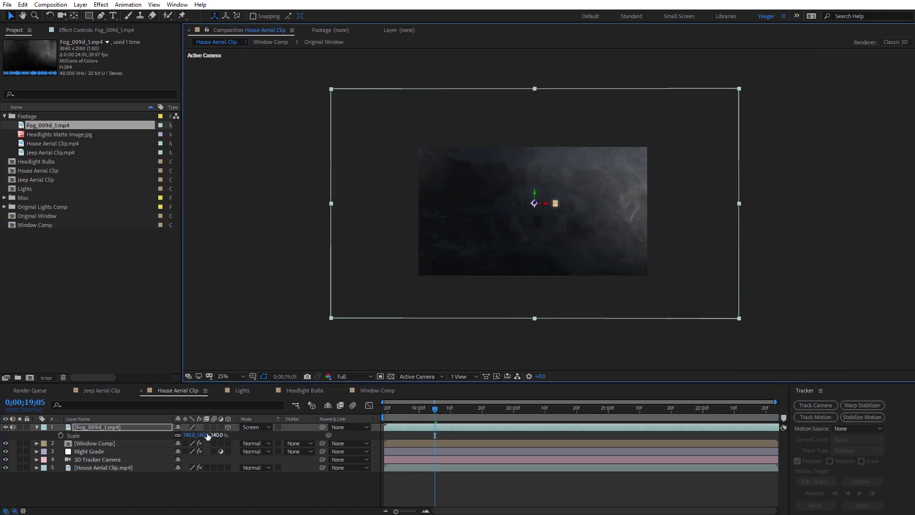
left_click_drag(217, 435, 223, 434)
key("period")
key("period")
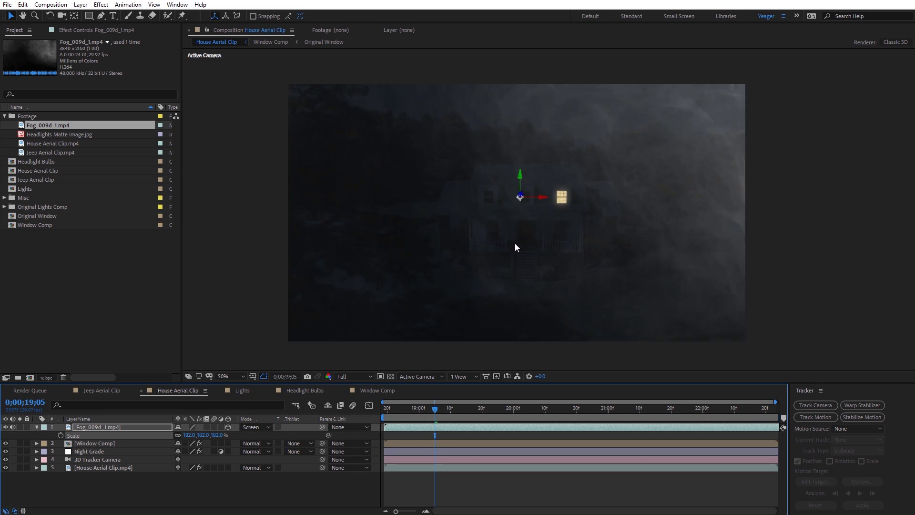
Step: Apply Gaussian Blur to the fog layer with a Blurriness of 29
left_click(116, 427)
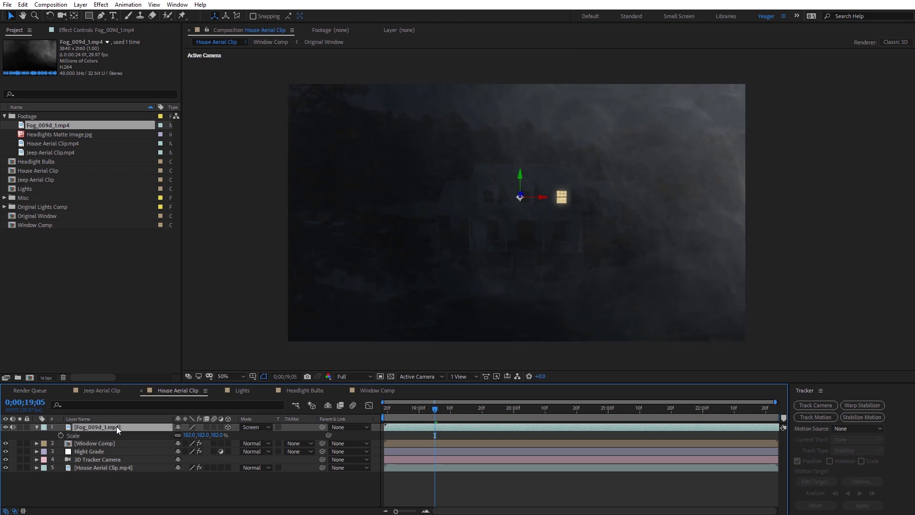
left_click(103, 7)
mouse_move(245, 2)
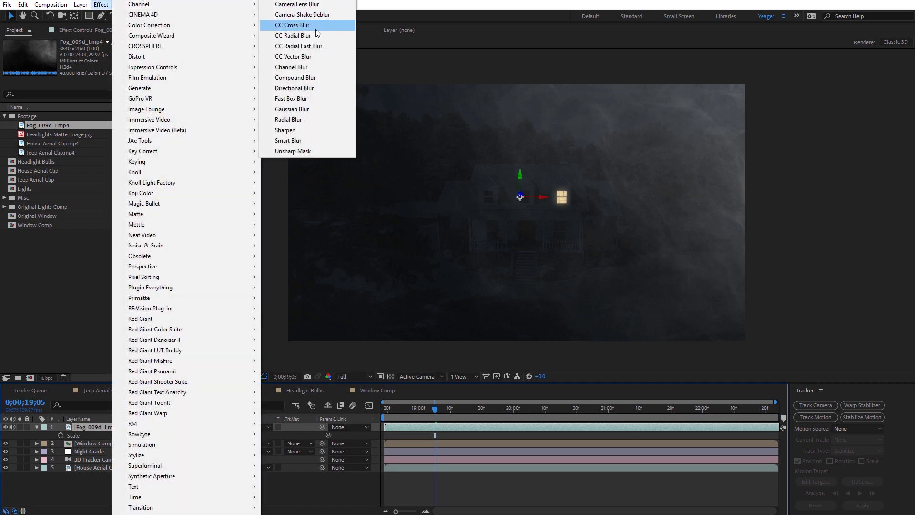
left_click(301, 108)
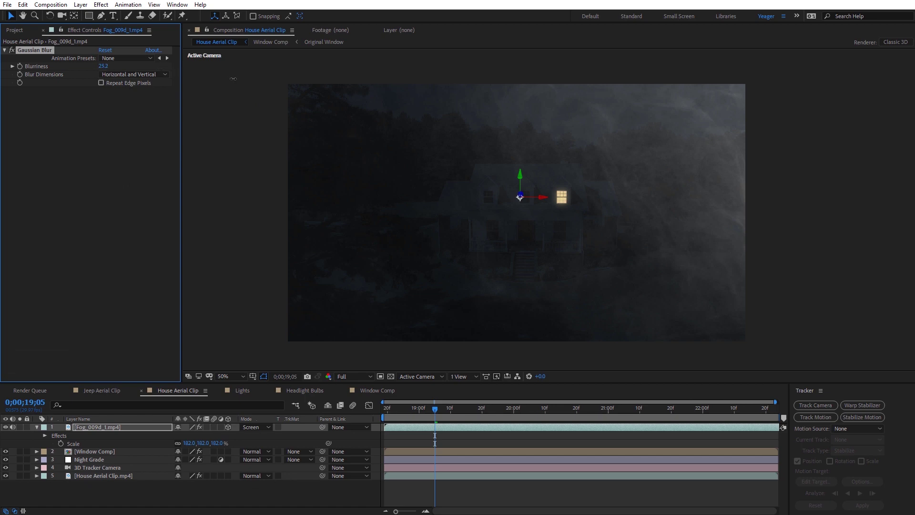
left_click_drag(233, 79, 252, 79)
Step: Set the fog layer's opacity to 25% and compare the shot with the fog hidden and shown
left_click(95, 425)
key("t")
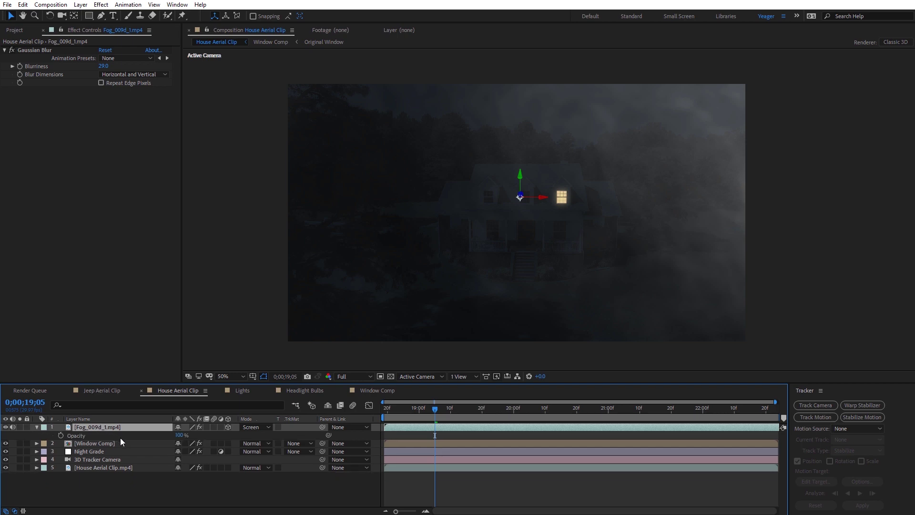
left_click_drag(179, 435, 141, 435)
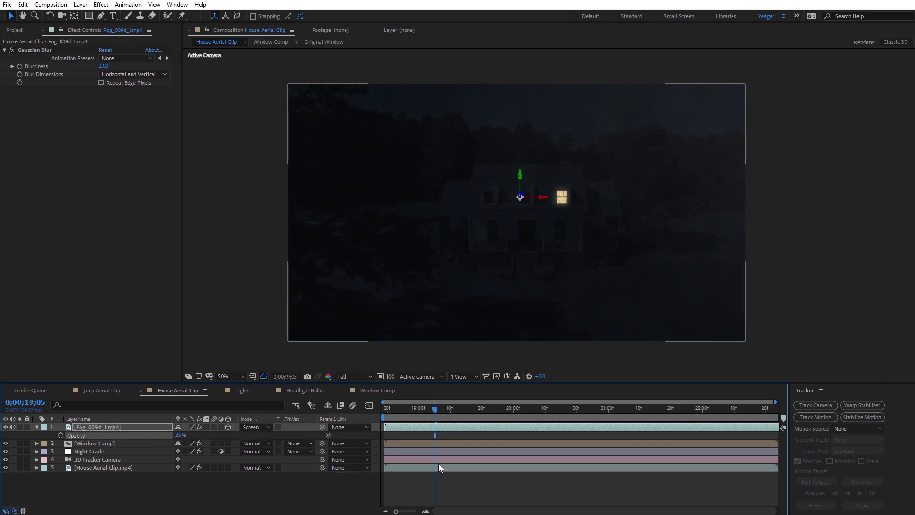
left_click_drag(435, 409, 461, 421)
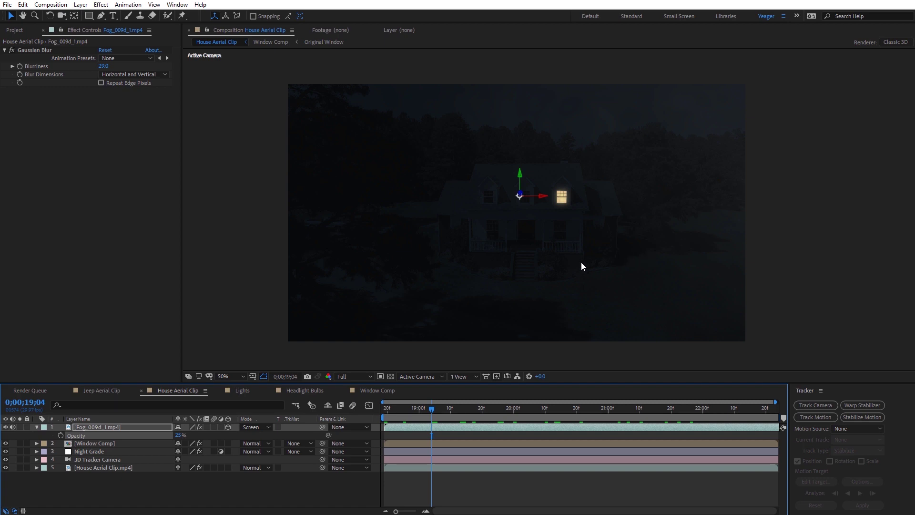
left_click(5, 427)
left_click(6, 427)
left_click(93, 451)
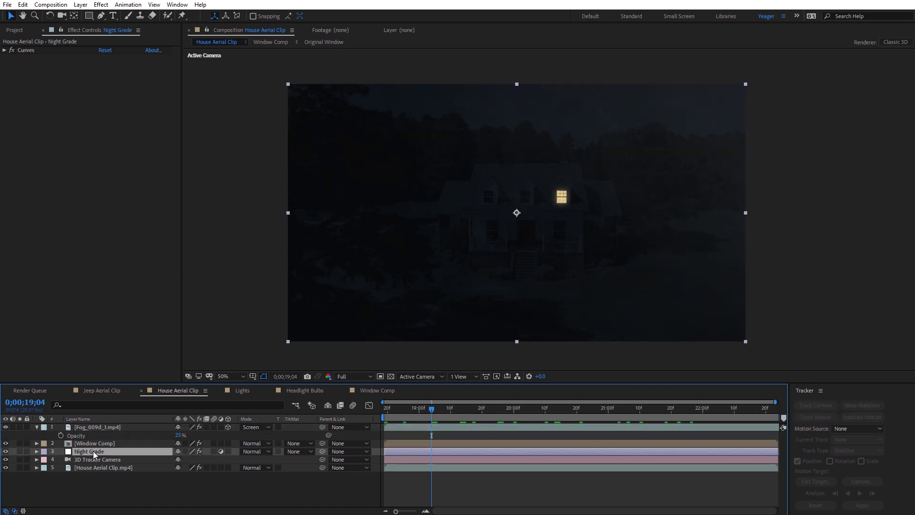
left_click(96, 426)
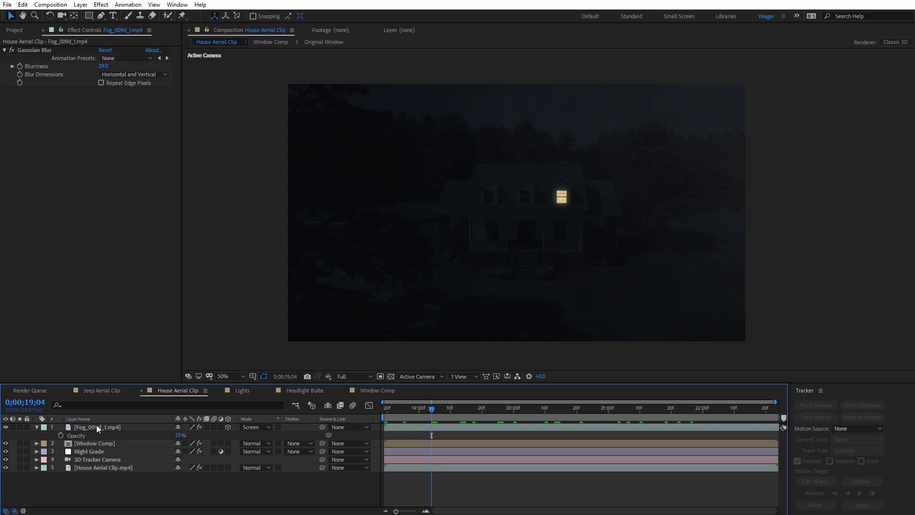
Step: Create a new adjustment layer above the fog layer in the House Aerial Clip comp
key("comma")
key("comma")
key("comma")
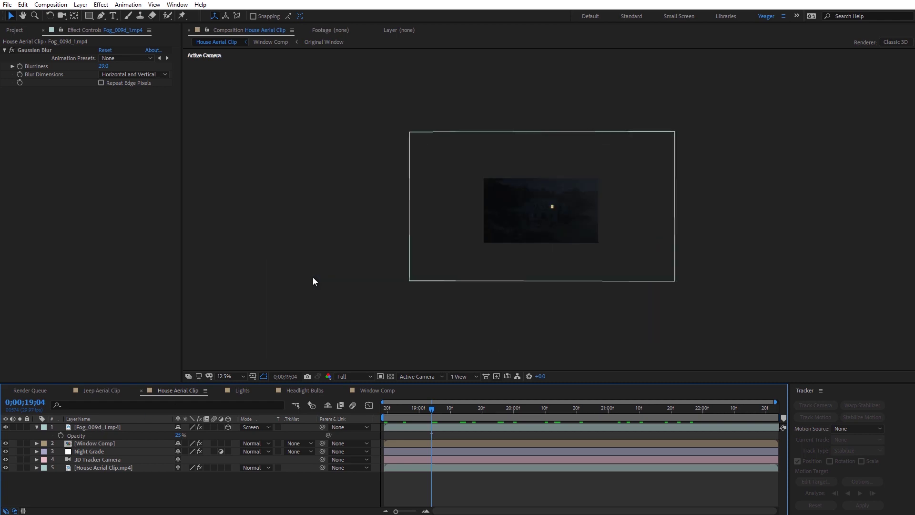
right_click(362, 214)
mouse_move(378, 219)
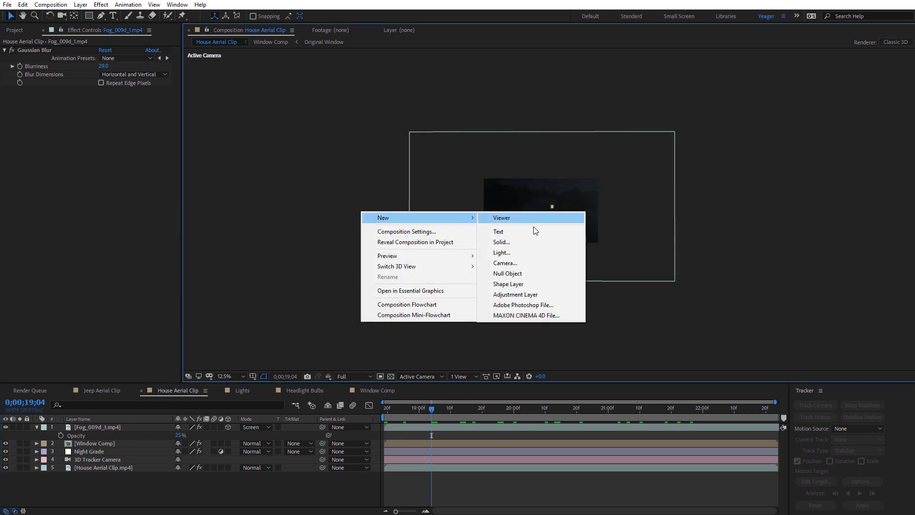
left_click(529, 294)
key("period")
key("period")
key("period")
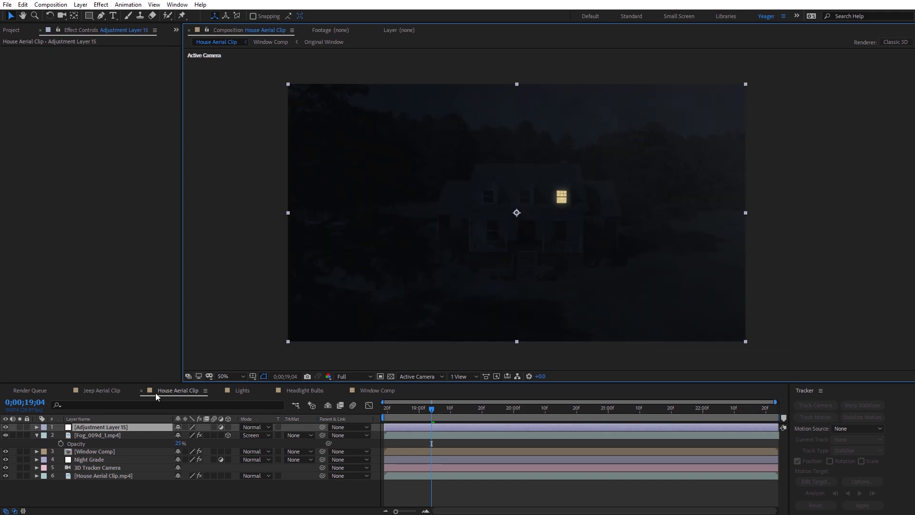
Step: Rename the new adjustment layer to Noise
left_click(98, 427)
key("Return")
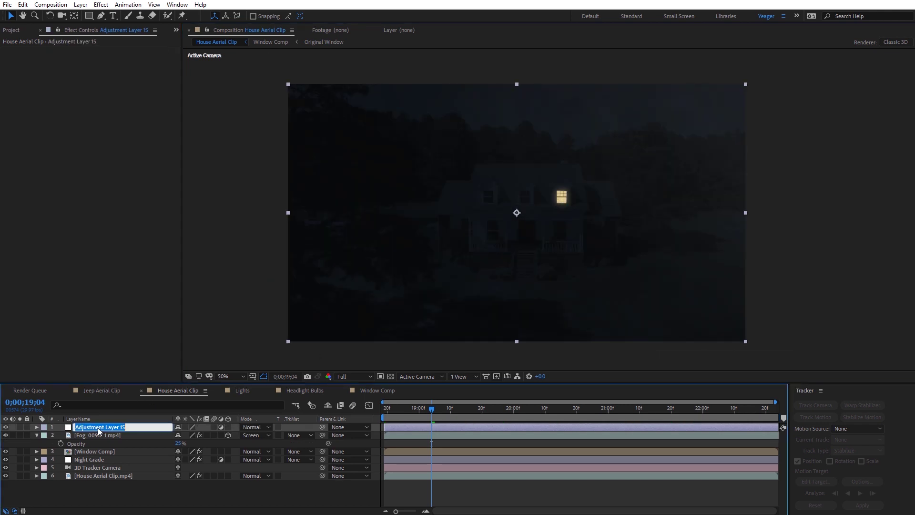
type("Noise")
left_click(108, 432)
left_click(104, 428)
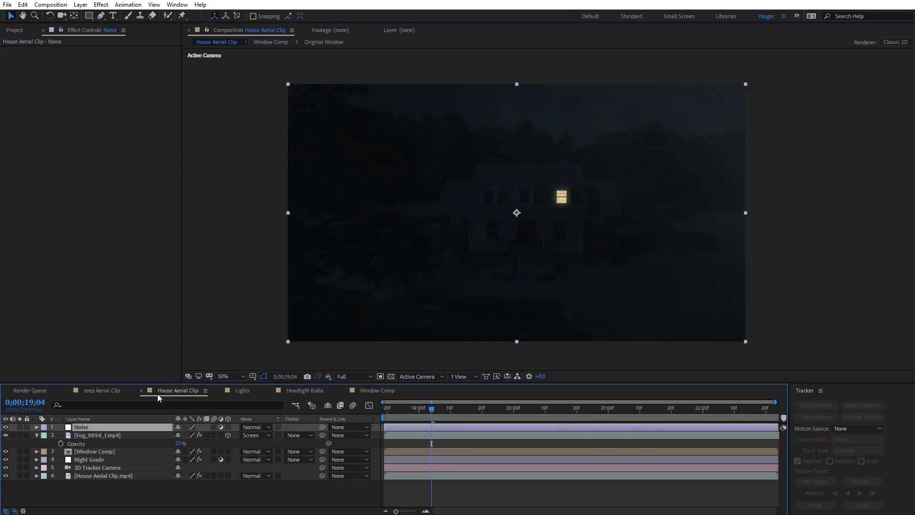
Step: Apply the Noise effect to the Noise layer with Amount of Noise set to 4%
left_click(101, 4)
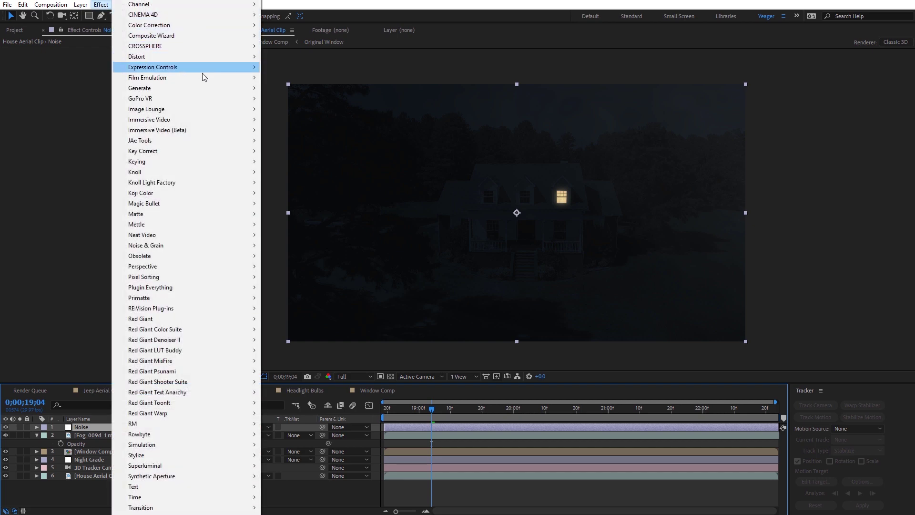
mouse_move(188, 244)
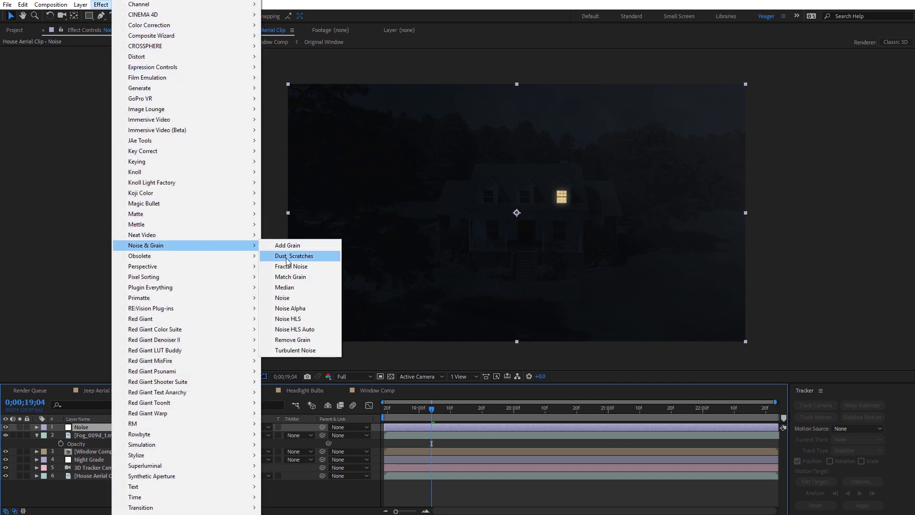
left_click(286, 298)
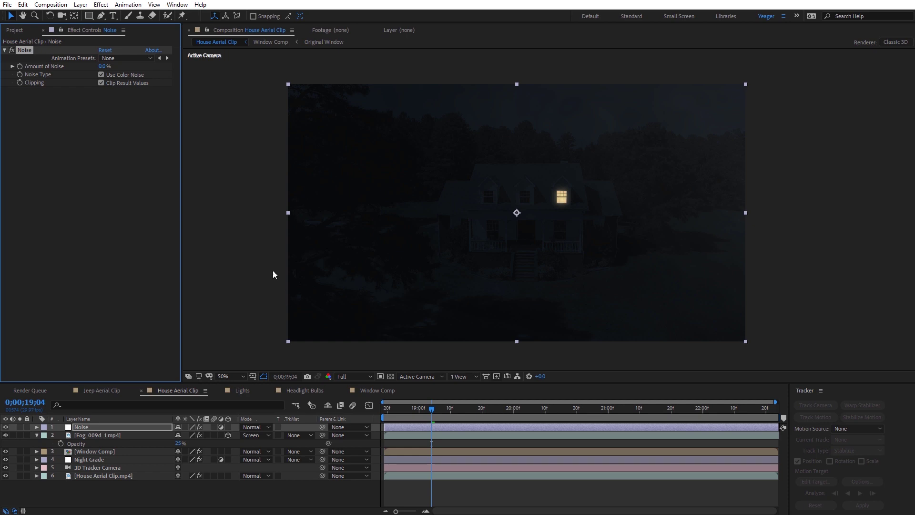
left_click(102, 66)
type("4")
key("Return")
Step: Inspect the noise on the house and glowing window up close while scrubbing through the clip
key("period")
key("period")
key("period")
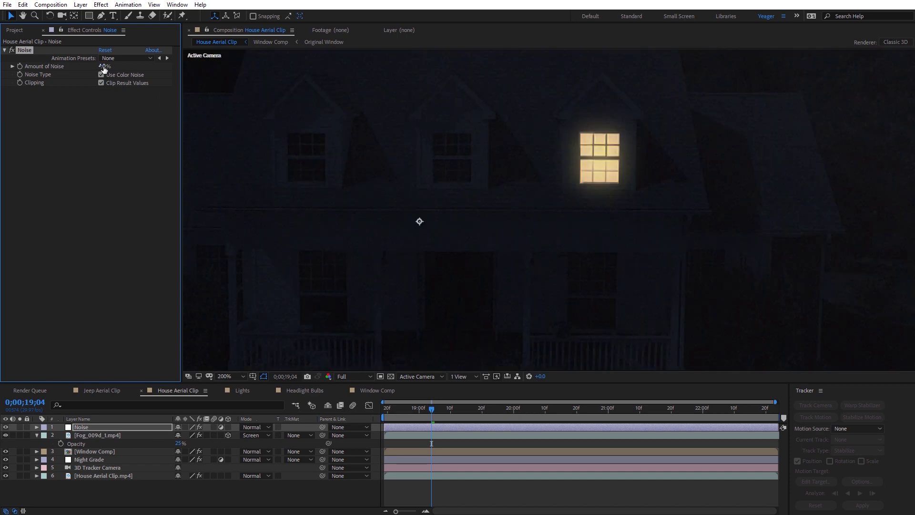
left_click_drag(427, 413, 502, 392)
key("comma")
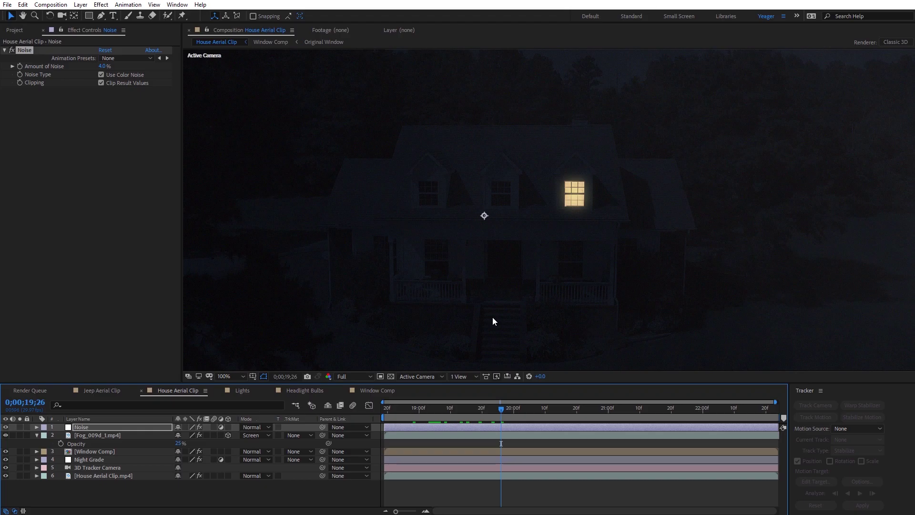
left_click_drag(512, 413, 488, 415)
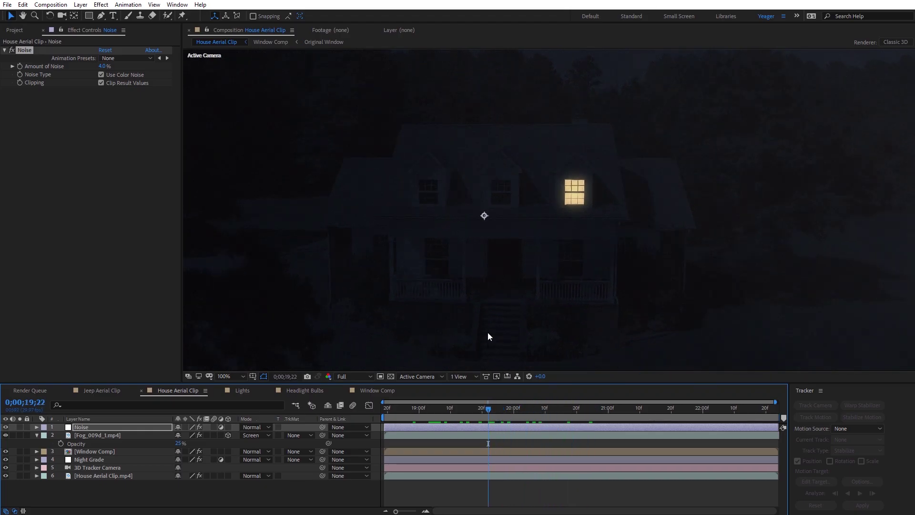
Step: Trim the start of the Window Comp layer to about 0;00;19;08 so the window light switches on partway through, and scrub across the change
key("comma")
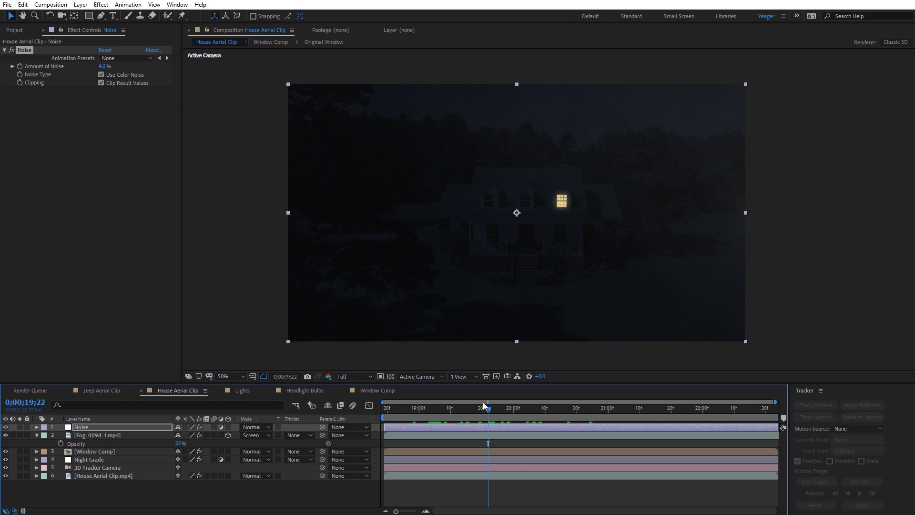
left_click_drag(488, 409, 386, 416)
left_click(396, 450)
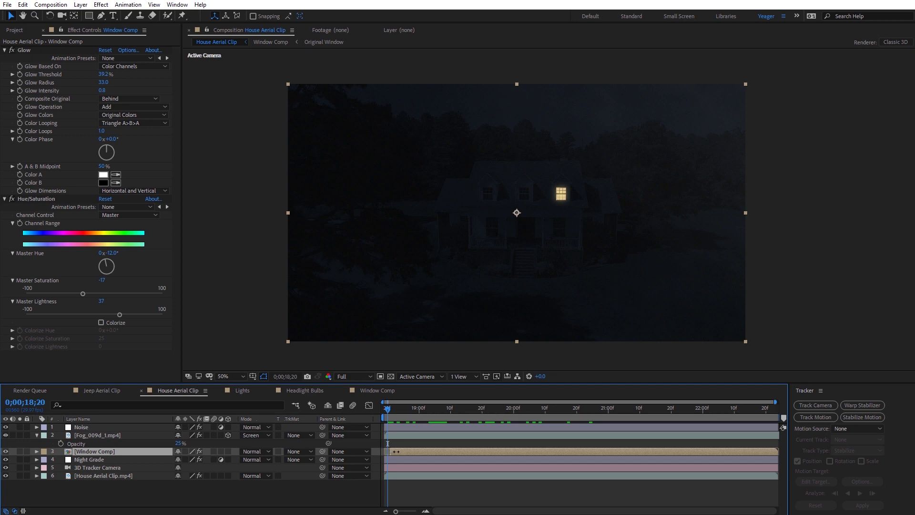
left_click_drag(396, 451, 443, 451)
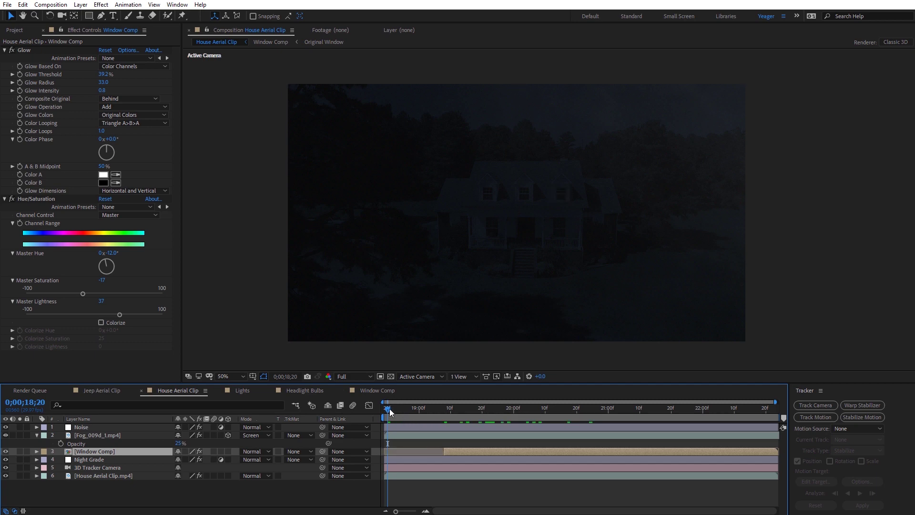
left_click_drag(389, 409, 455, 428)
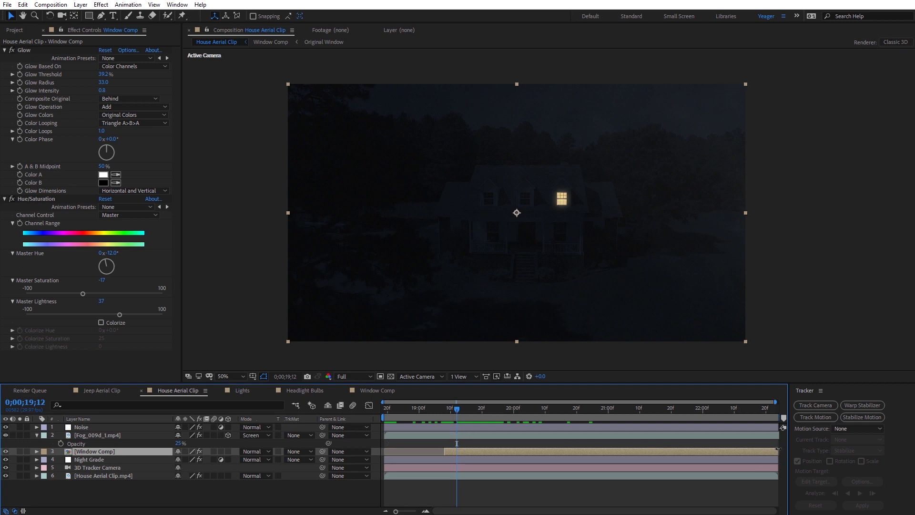
Step: Trim the end of the Window Comp layer to 0;00;20;00 so the window light switches off, and scrub back to check it
left_click_drag(778, 449, 447, 456)
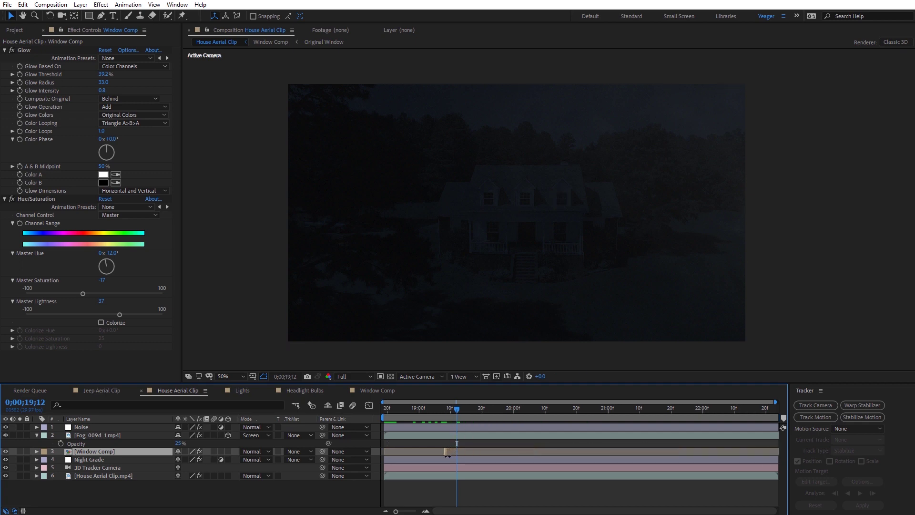
left_click_drag(449, 407, 516, 417)
left_click_drag(457, 451, 513, 451)
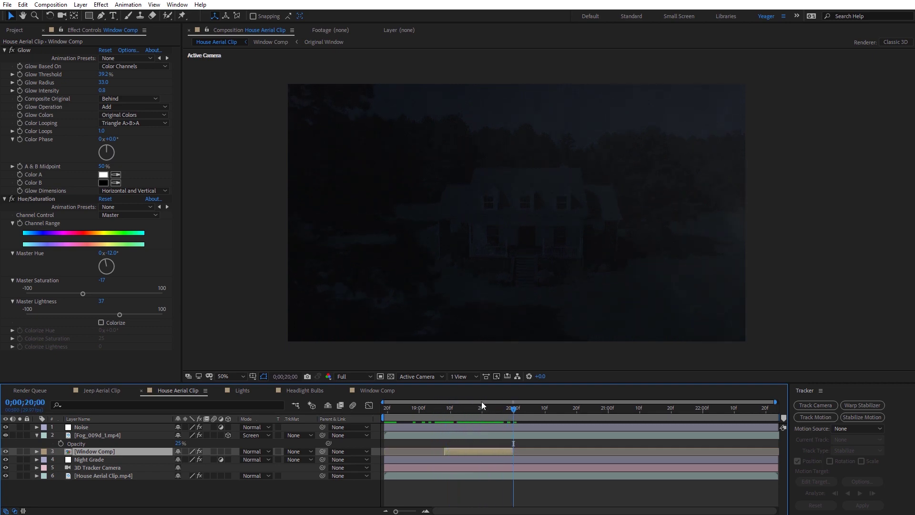
left_click_drag(482, 405, 472, 422)
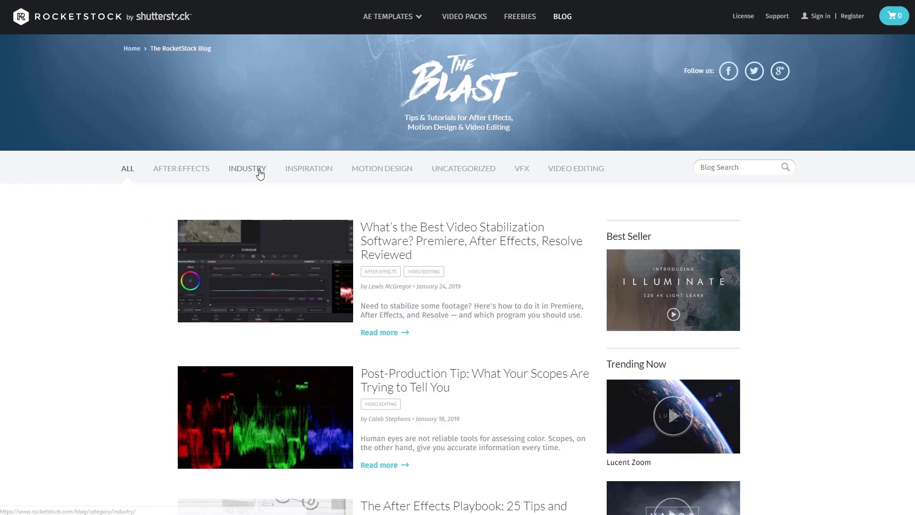
Step: In the web browser, look over the RocketStock blog and read down the Action Pack Lite free compositing elements page
left_click(260, 171)
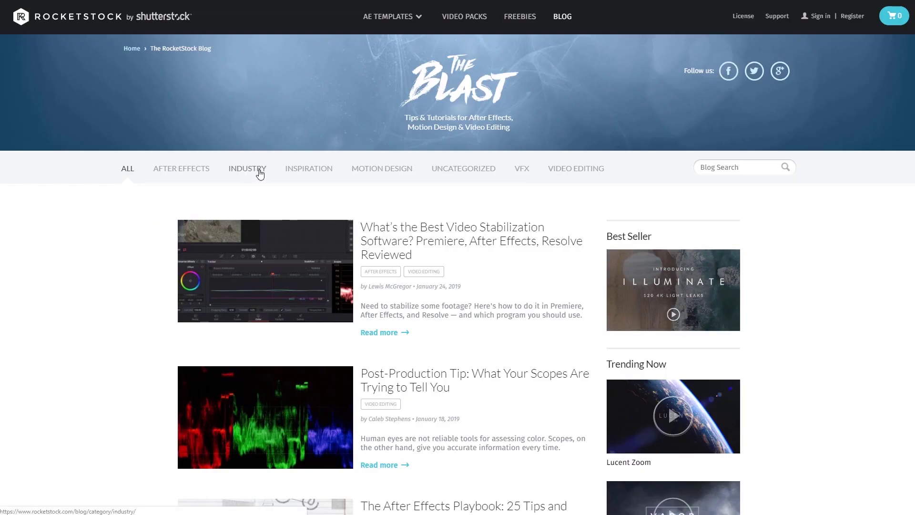
left_click(303, 176)
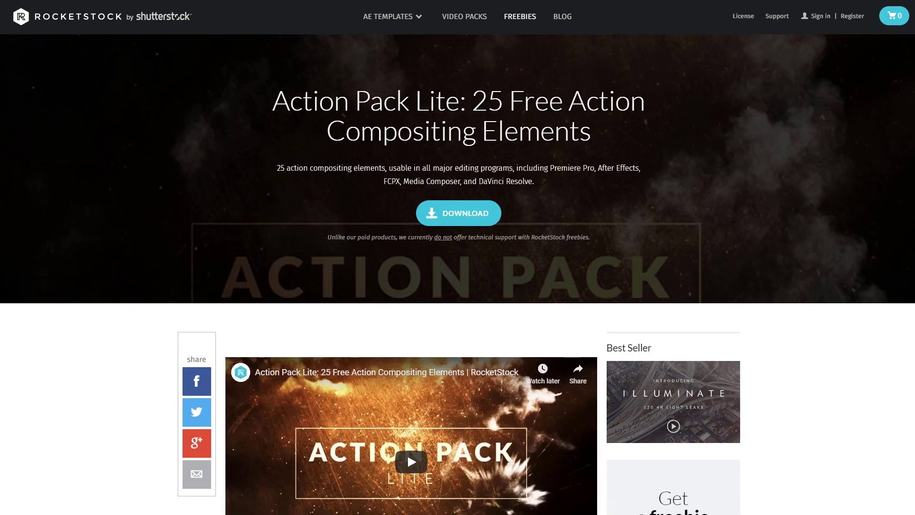
scroll(458, 274, "down", 4)
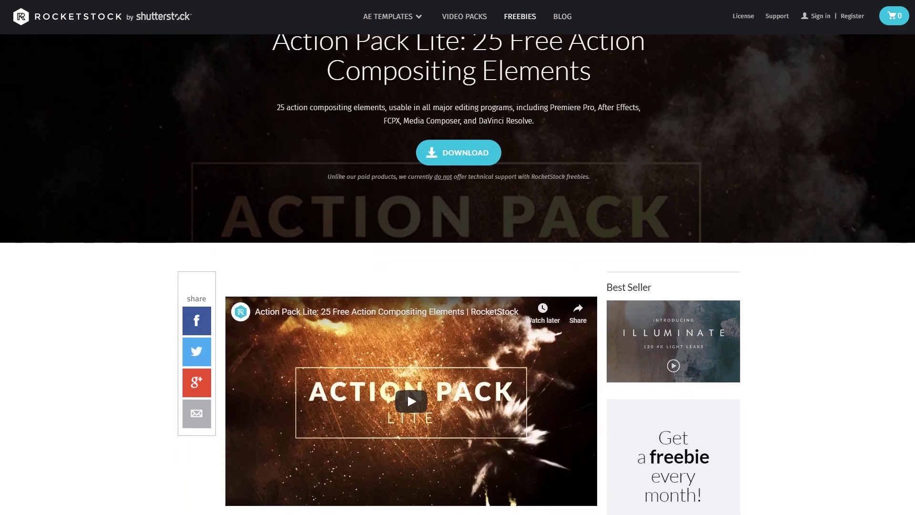
scroll(457, 275, "down", 3)
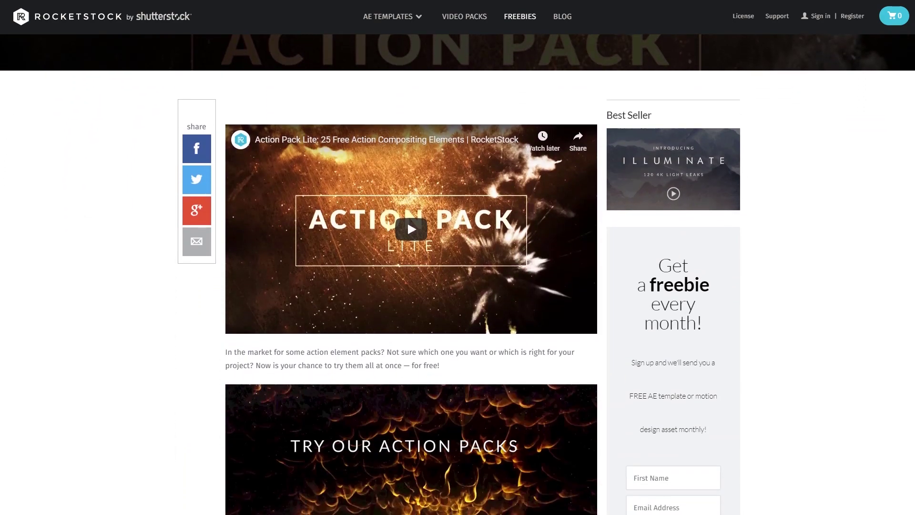
scroll(457, 275, "down", 2)
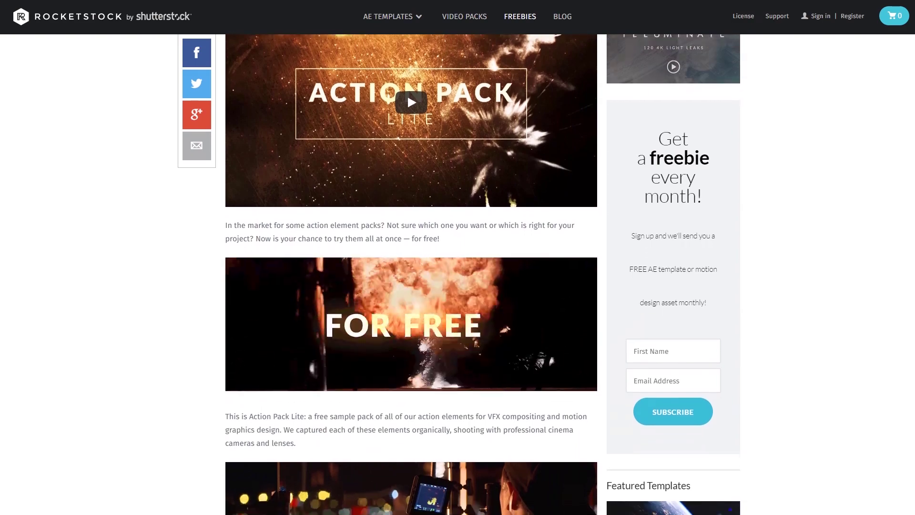
scroll(458, 274, "down", 2)
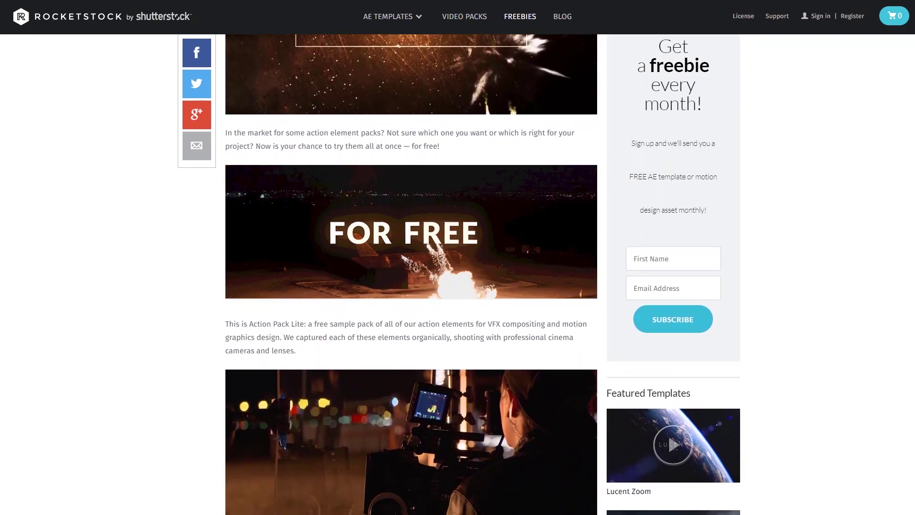